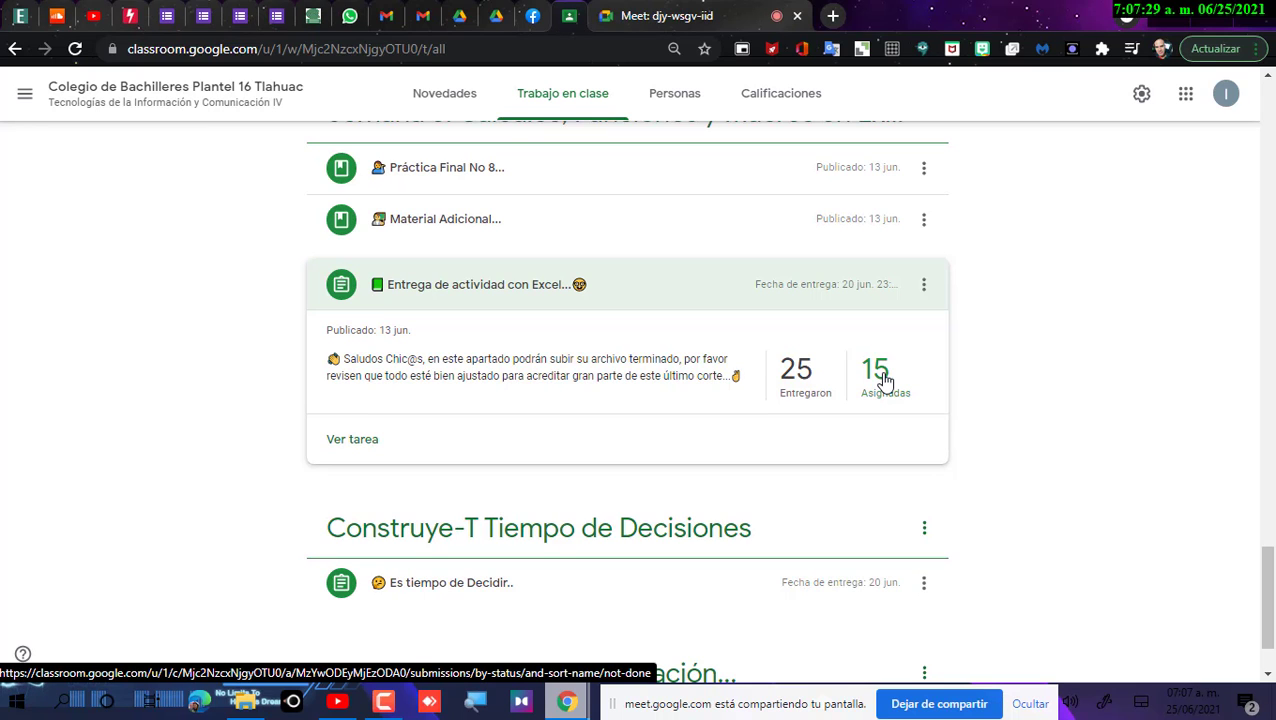
Step: Open the workbook "Practica num 7" from the Descargas folder, dismiss the external links prompt and maximize the workbook window
left_click(245, 705)
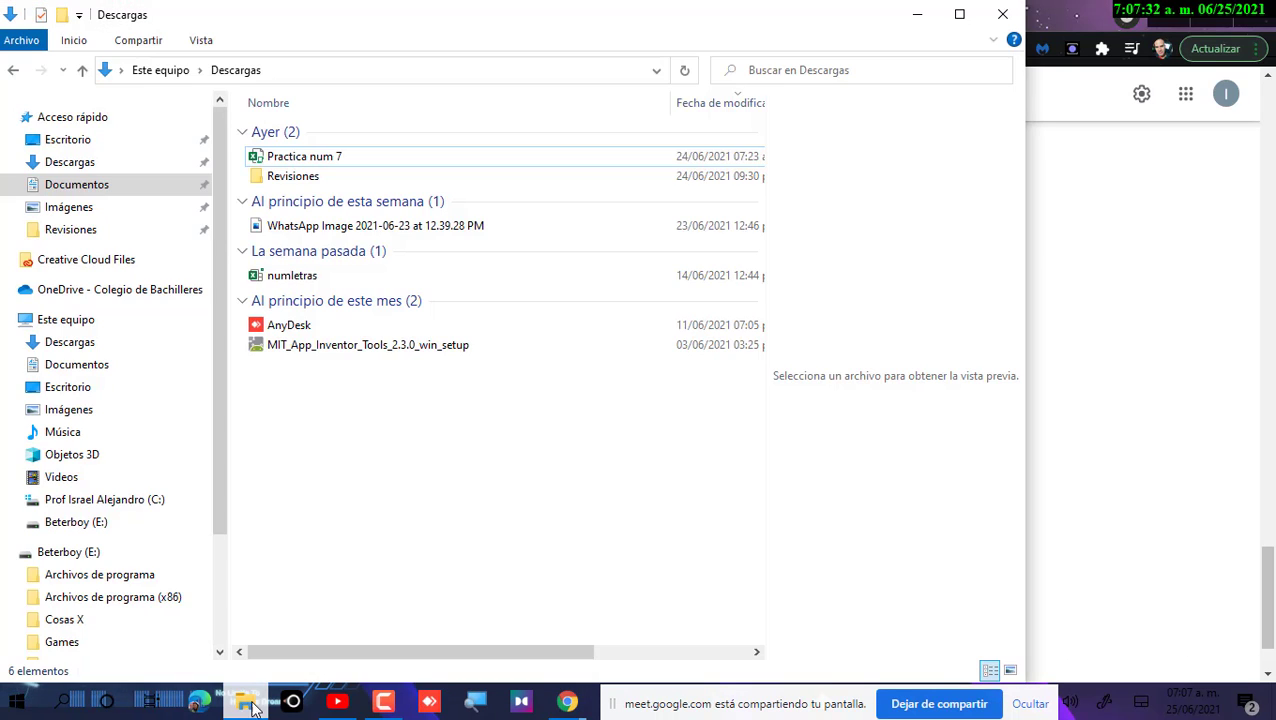
double_click(316, 160)
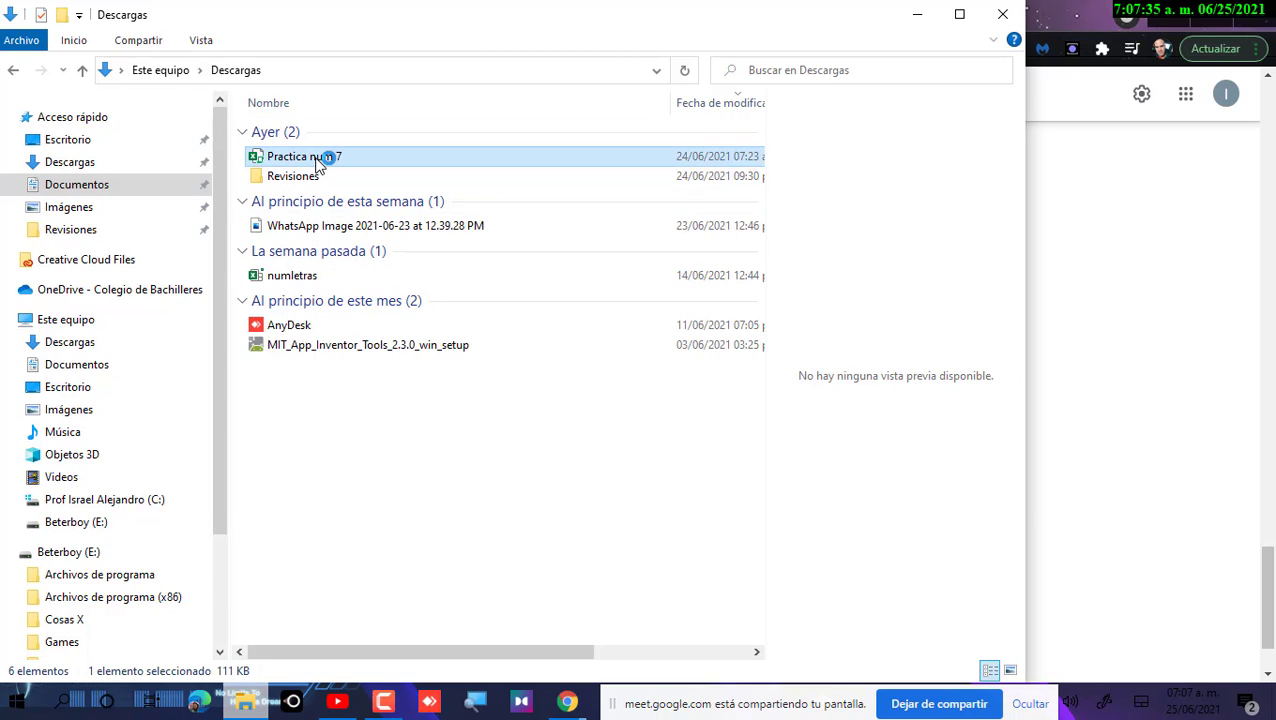
left_click(926, 15)
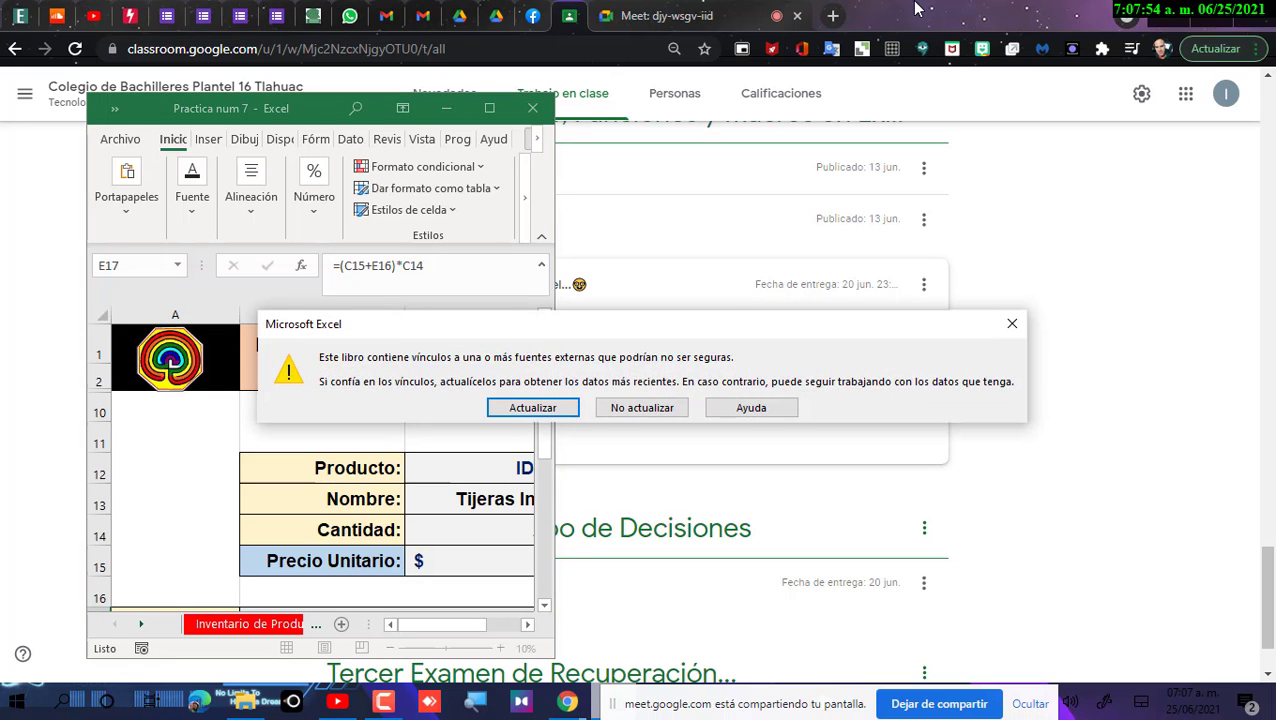
left_click(1012, 323)
left_click(489, 107)
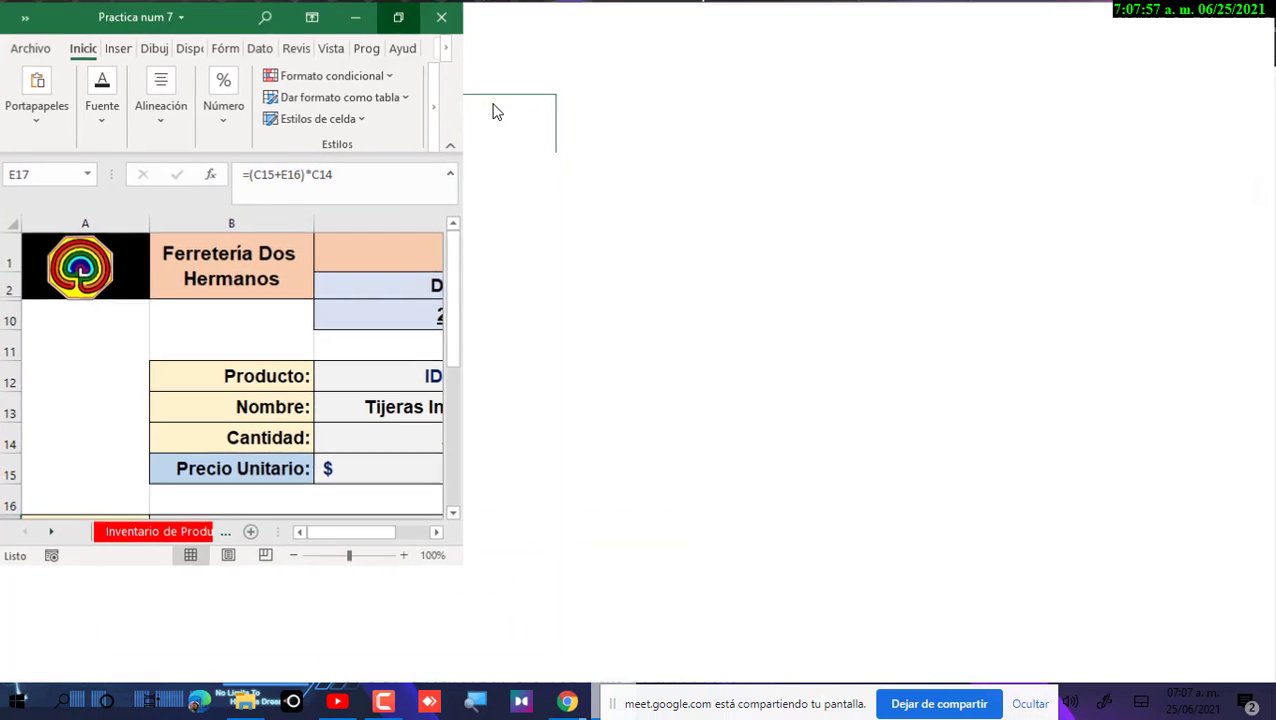
Step: Show the Inventario de Productos sheet and examine its header row and the product rows ID-01 to ID-10
left_click(162, 652)
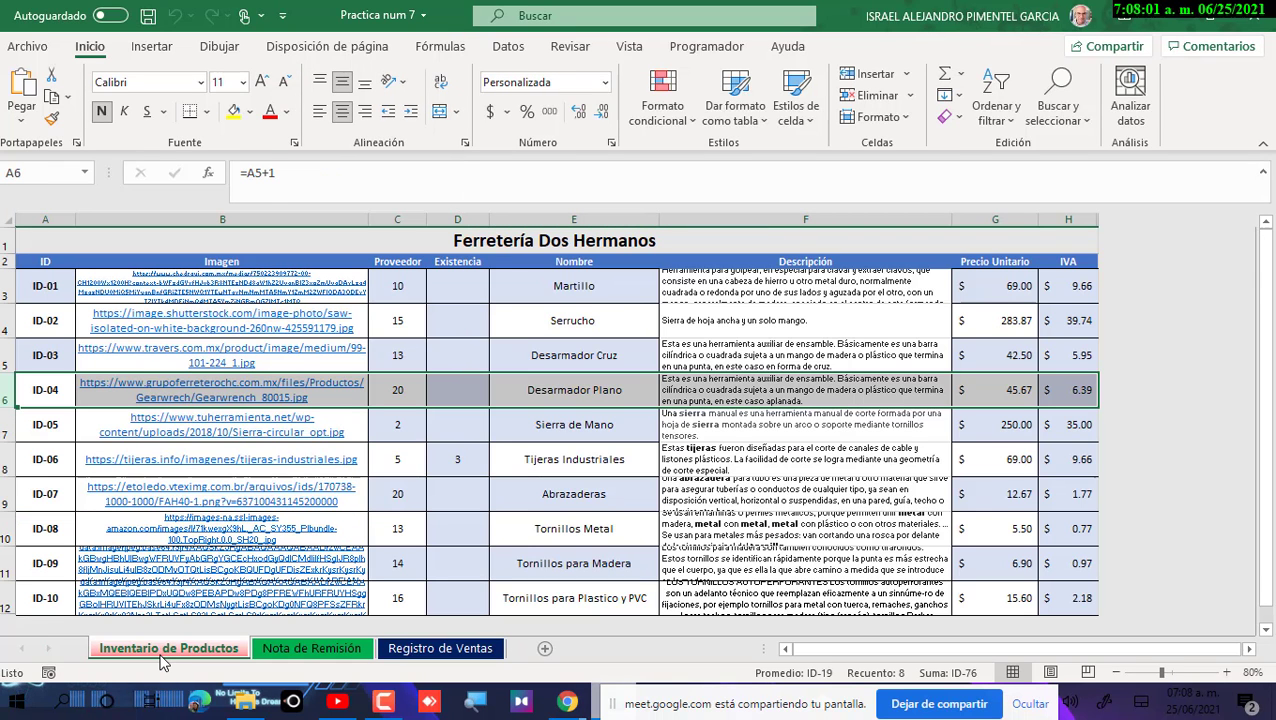
left_click(1117, 673)
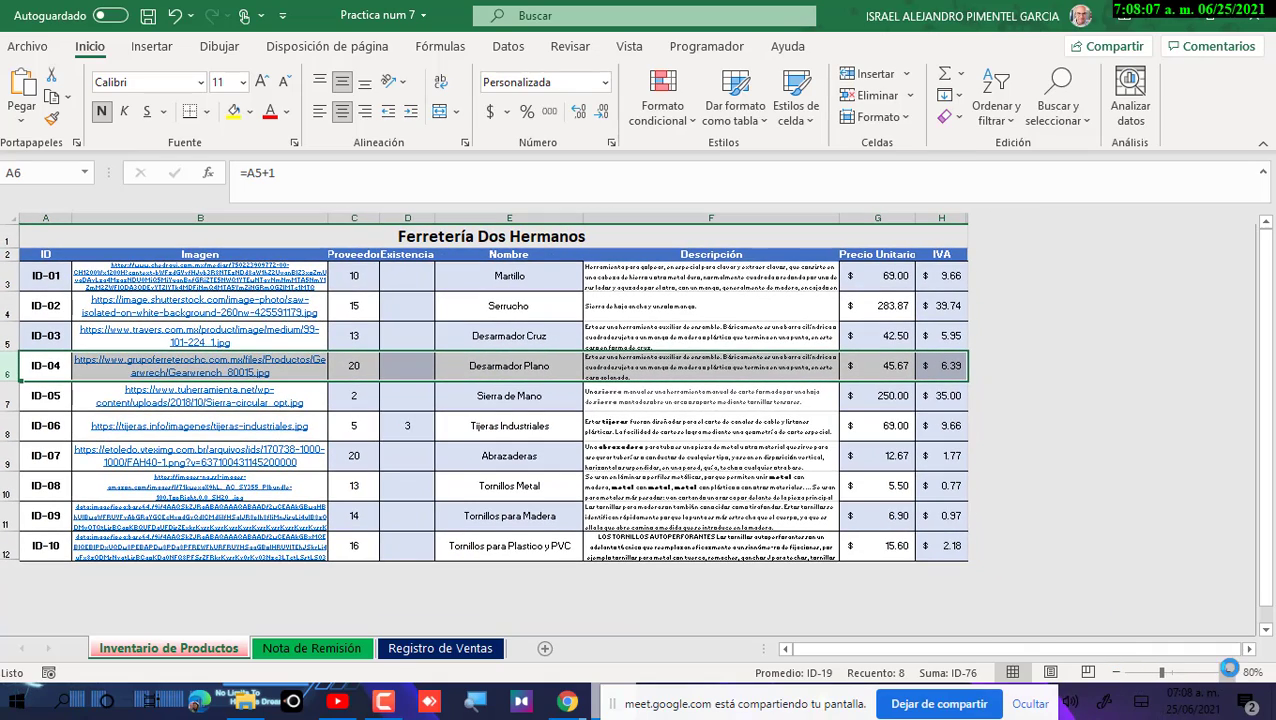
left_click(1228, 673)
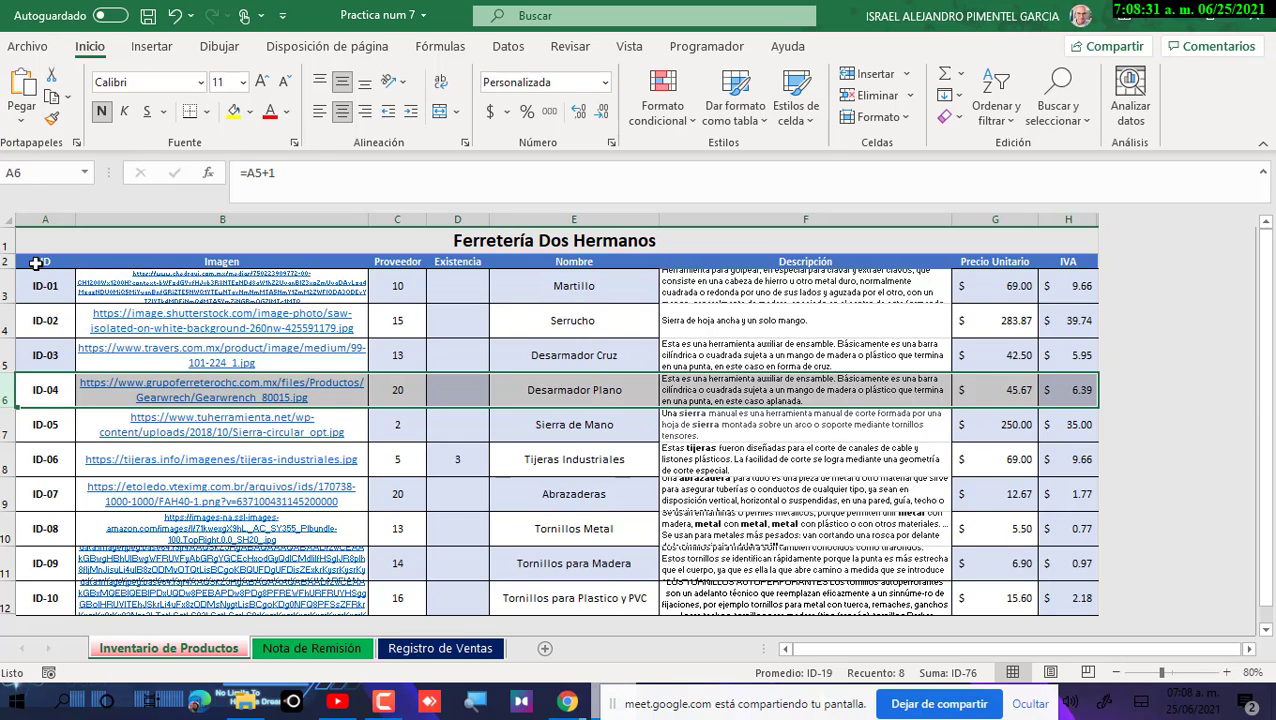
left_click(38, 262)
left_click_drag(318, 260, 1068, 262)
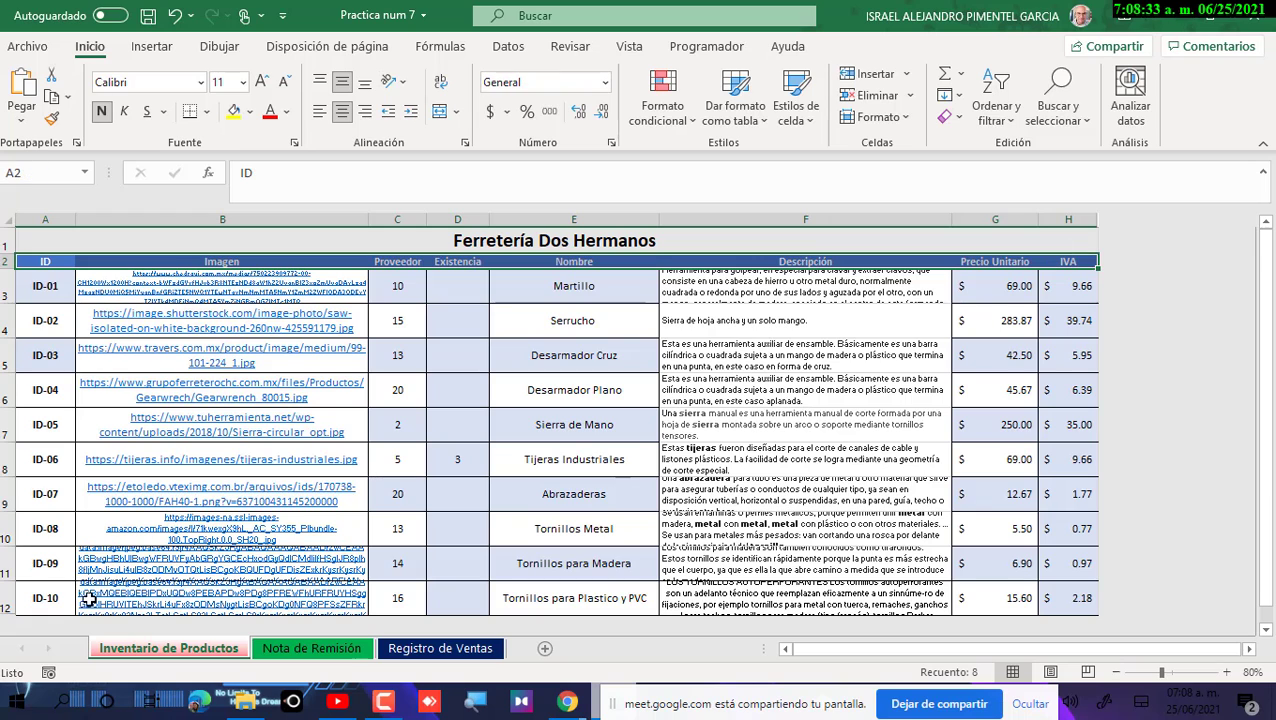
left_click_drag(8, 288, 4, 600)
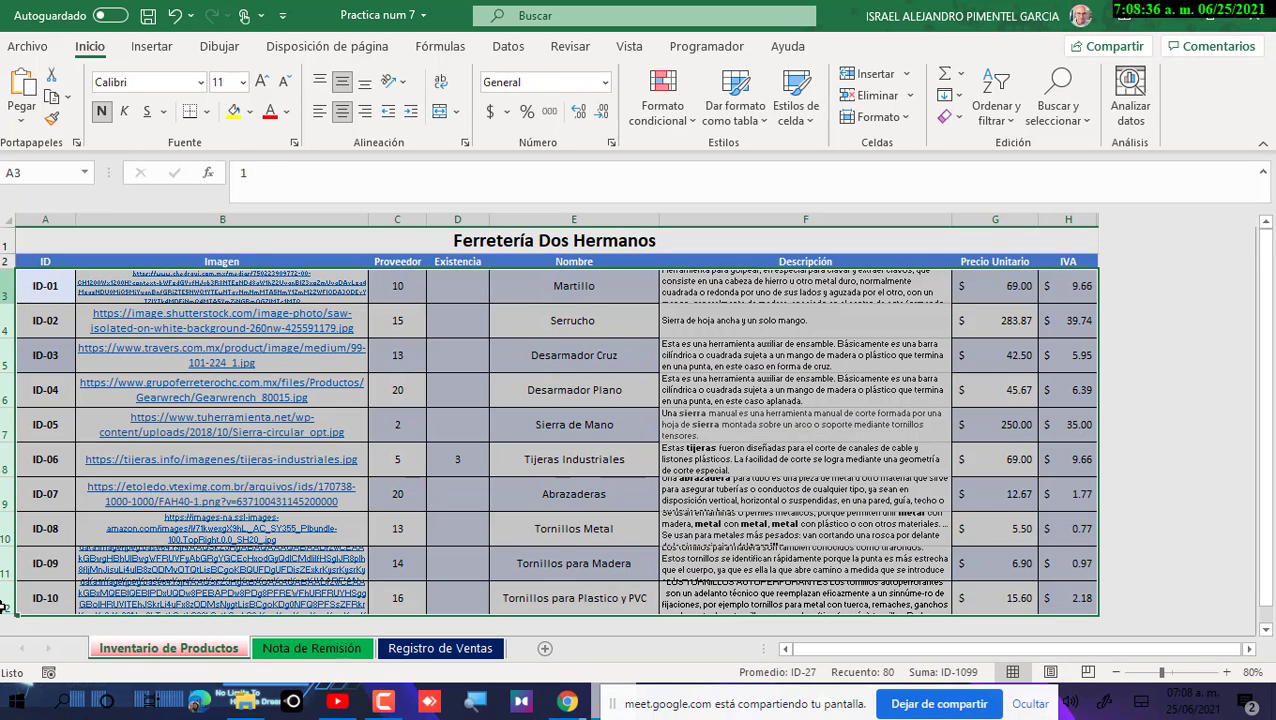
Step: Follow the image link of the Serrucho product, view the picture and close the browser window
left_click(540, 318)
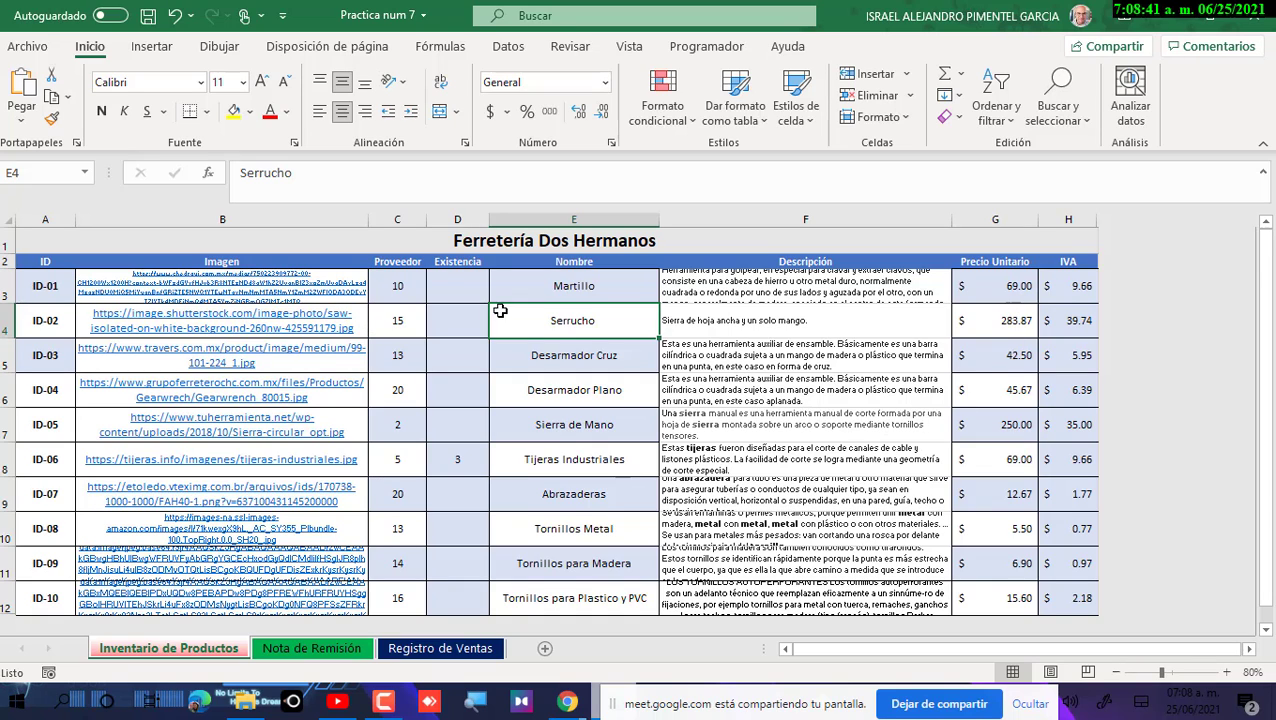
left_click(297, 326)
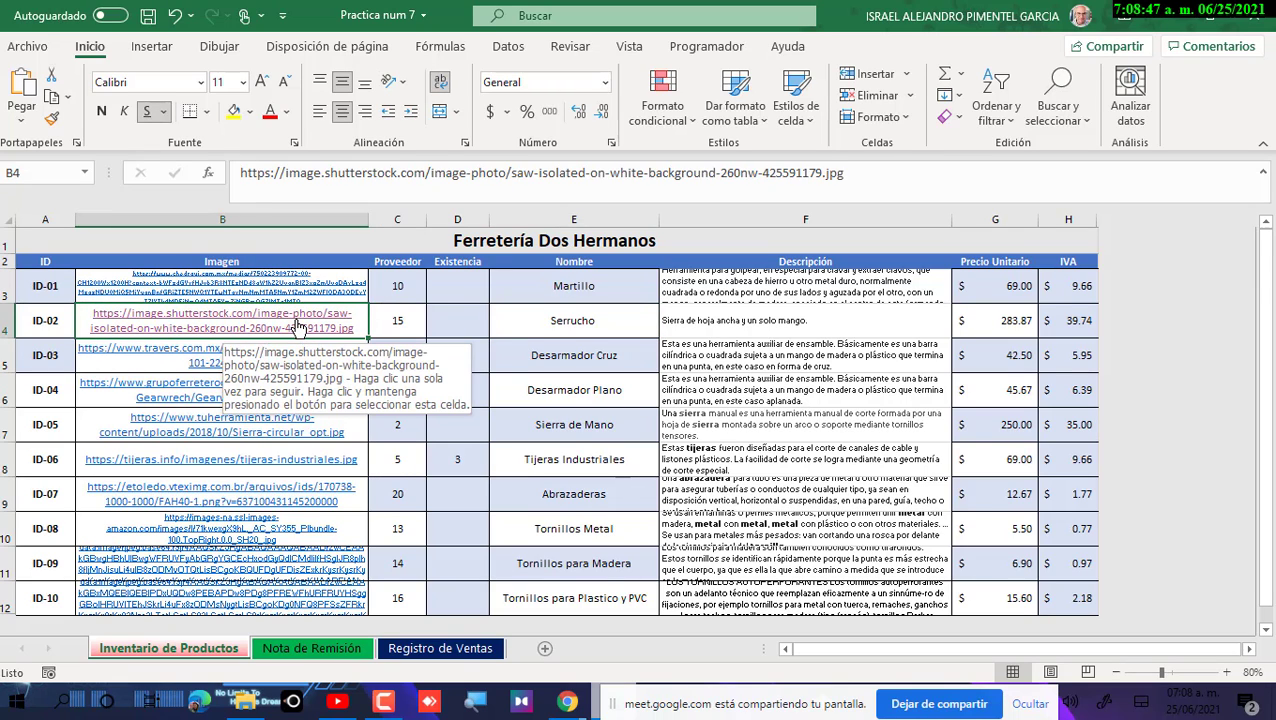
left_click(297, 326)
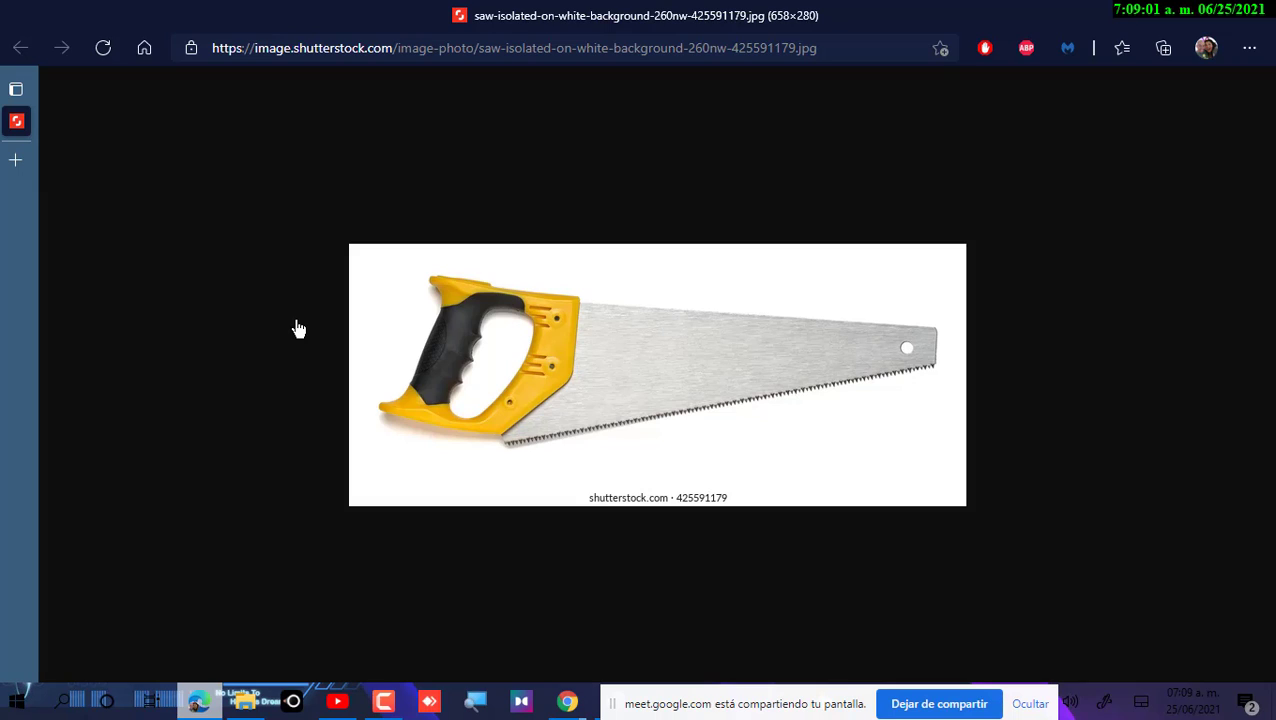
left_click(1258, 12)
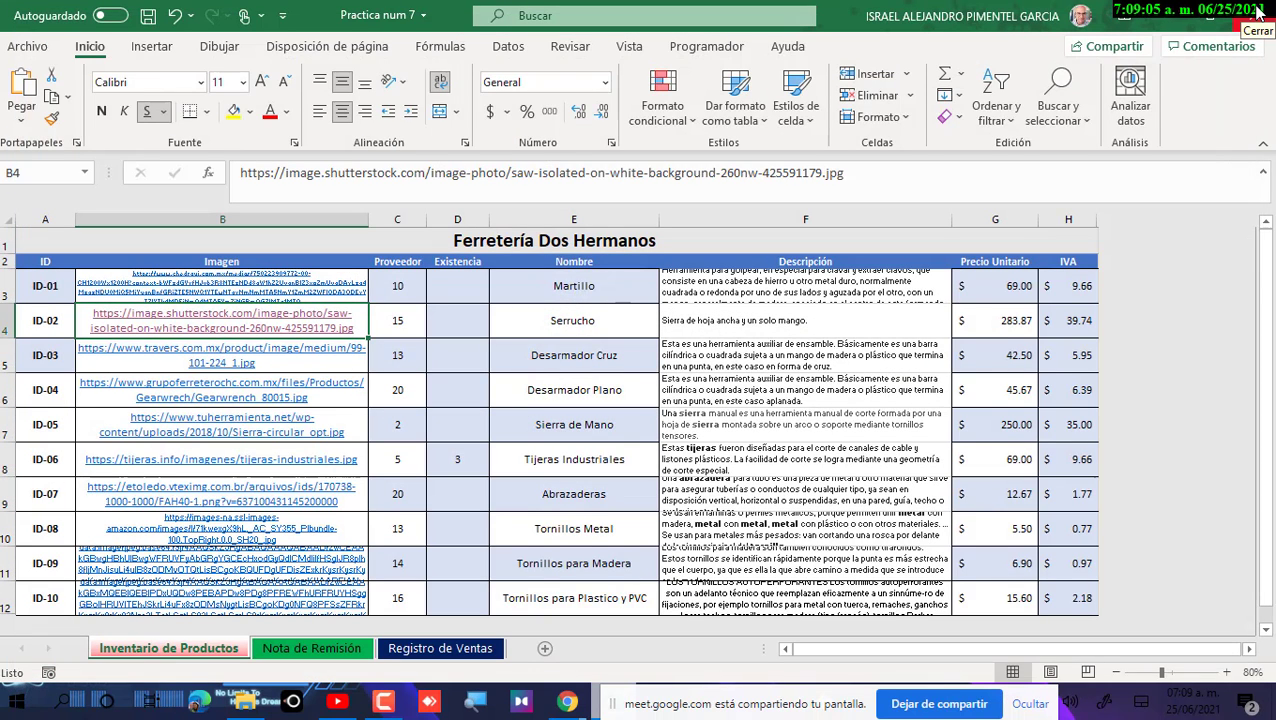
Step: Inspect the Existencia formula in cell D3 for Martillo, leaving it unedited
left_click(478, 302)
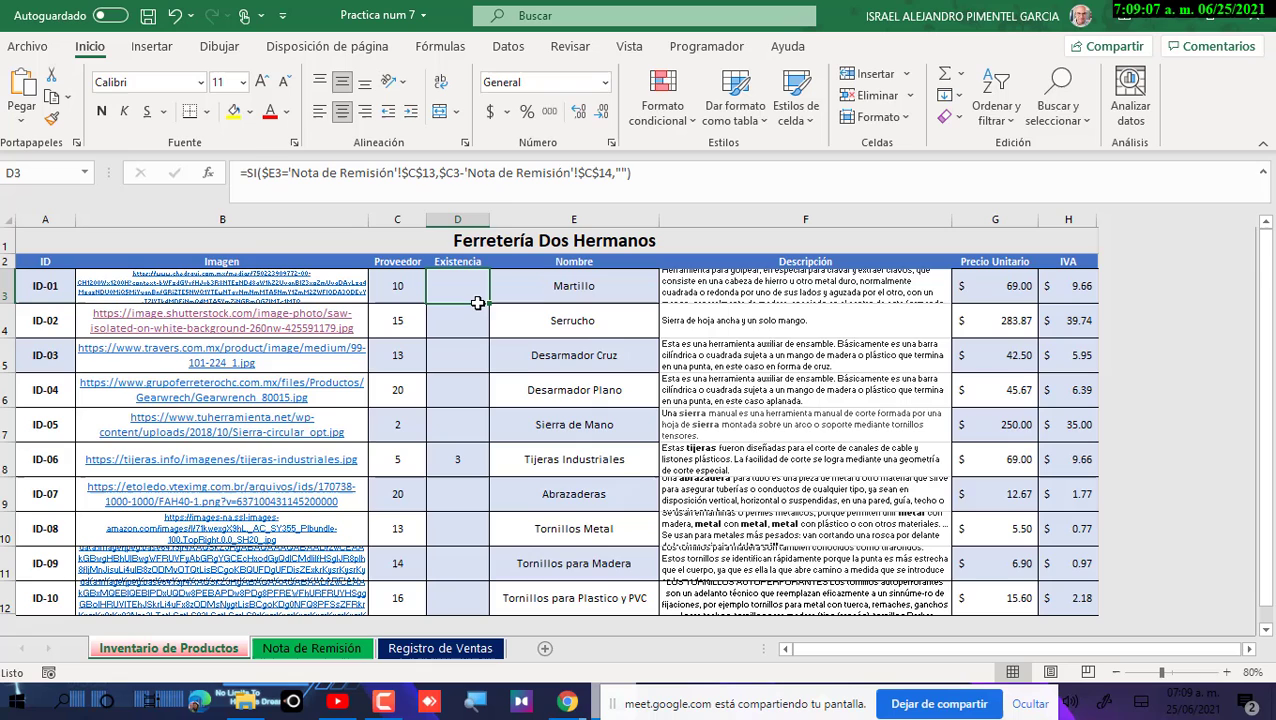
triple_click(609, 172)
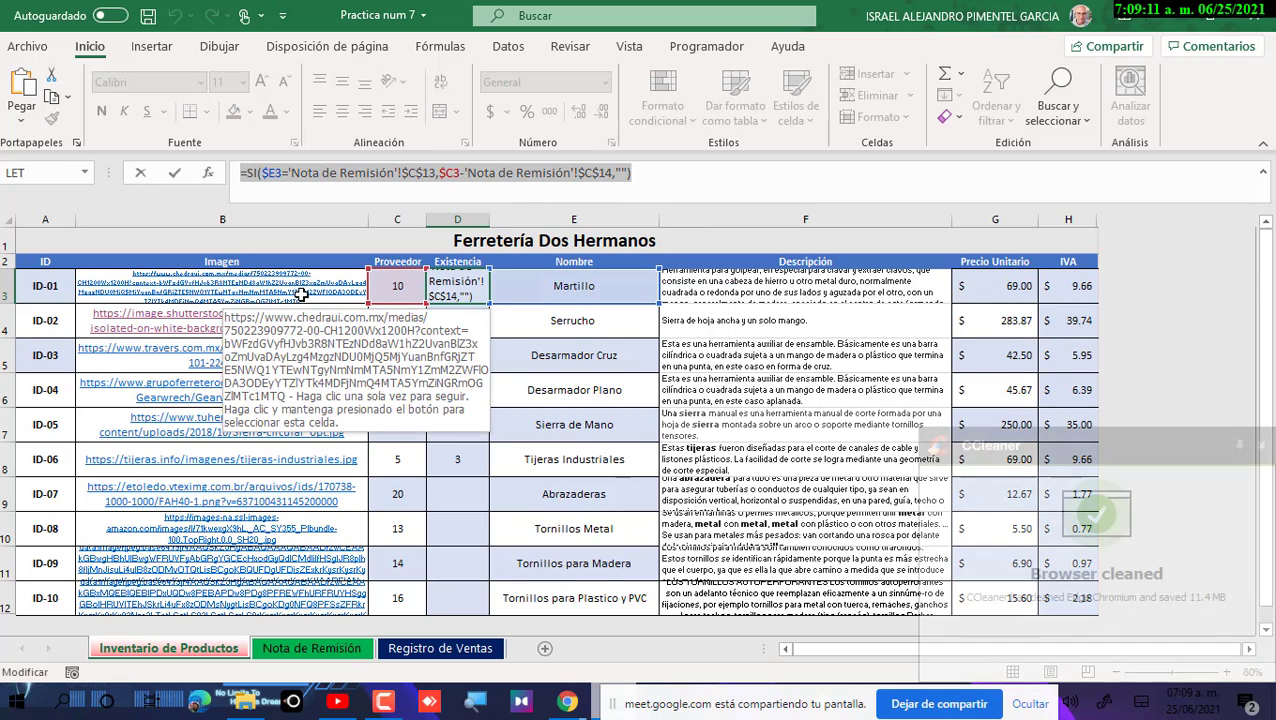
left_click(1261, 445)
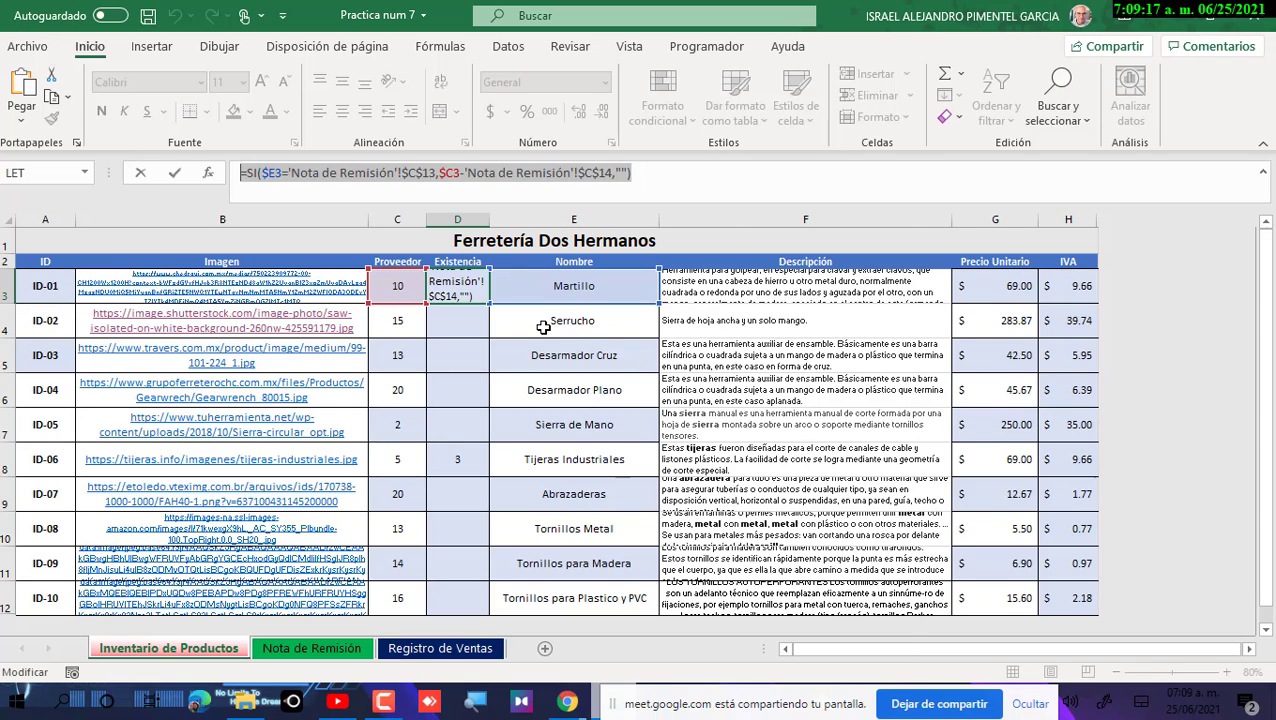
key("Escape")
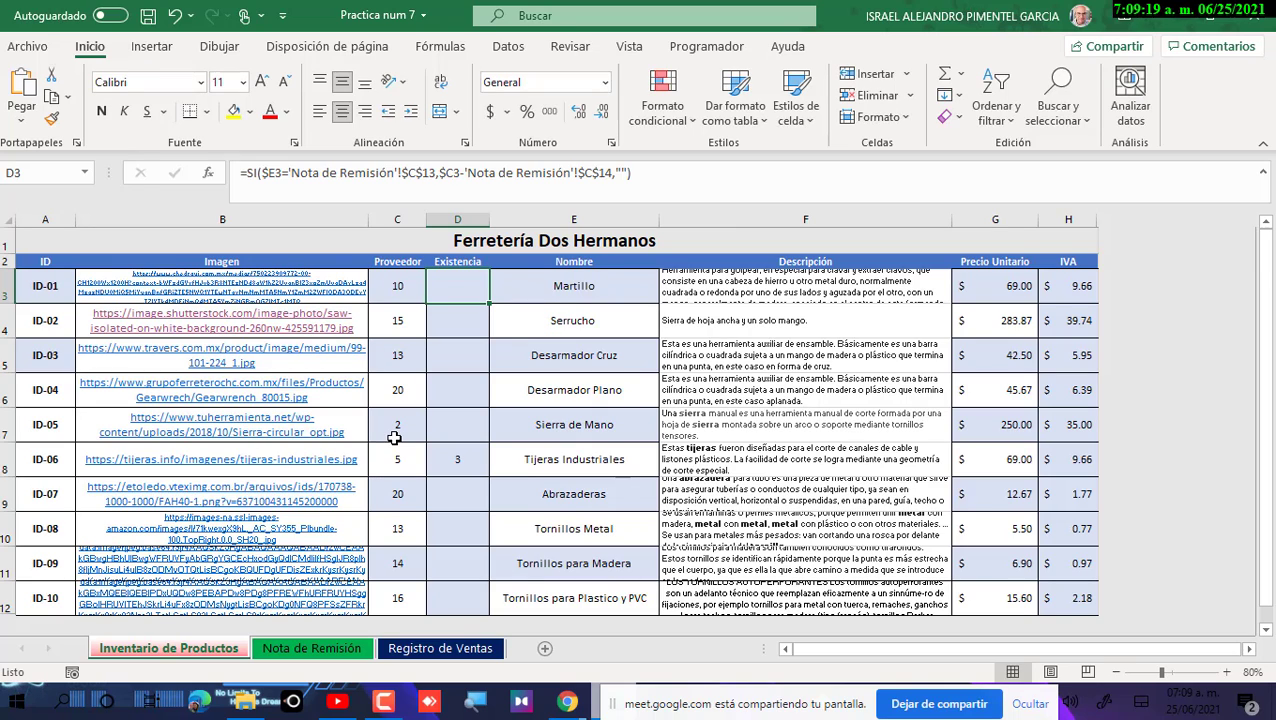
Step: Examine the Tijeras Industriales row: its Proveedor quantity, ID, name and Existencia formula
left_click(406, 463)
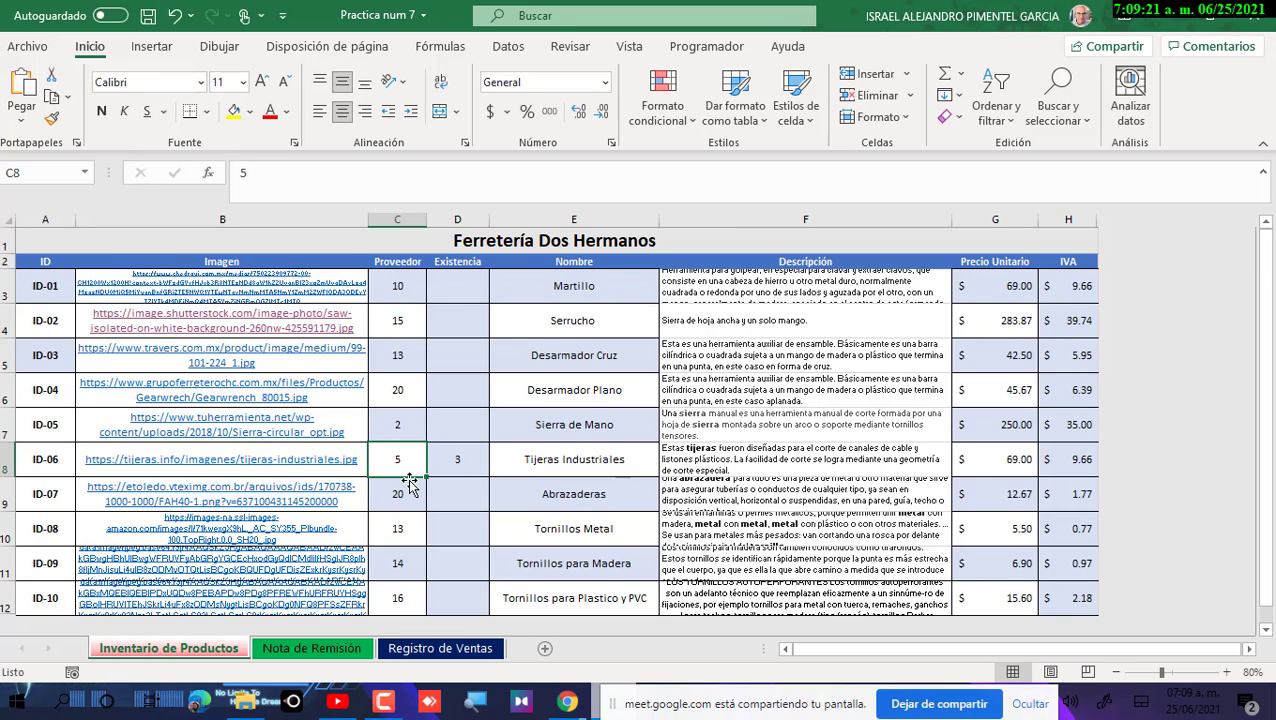
left_click(53, 465)
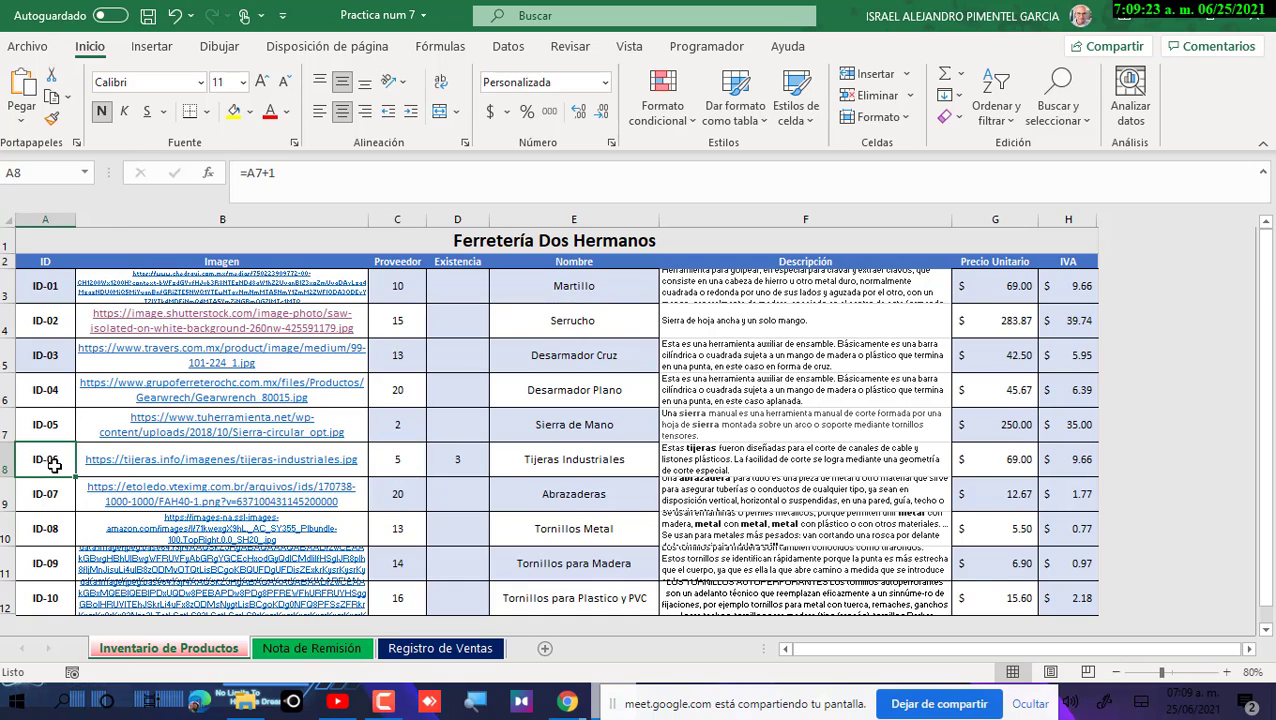
left_click(568, 462)
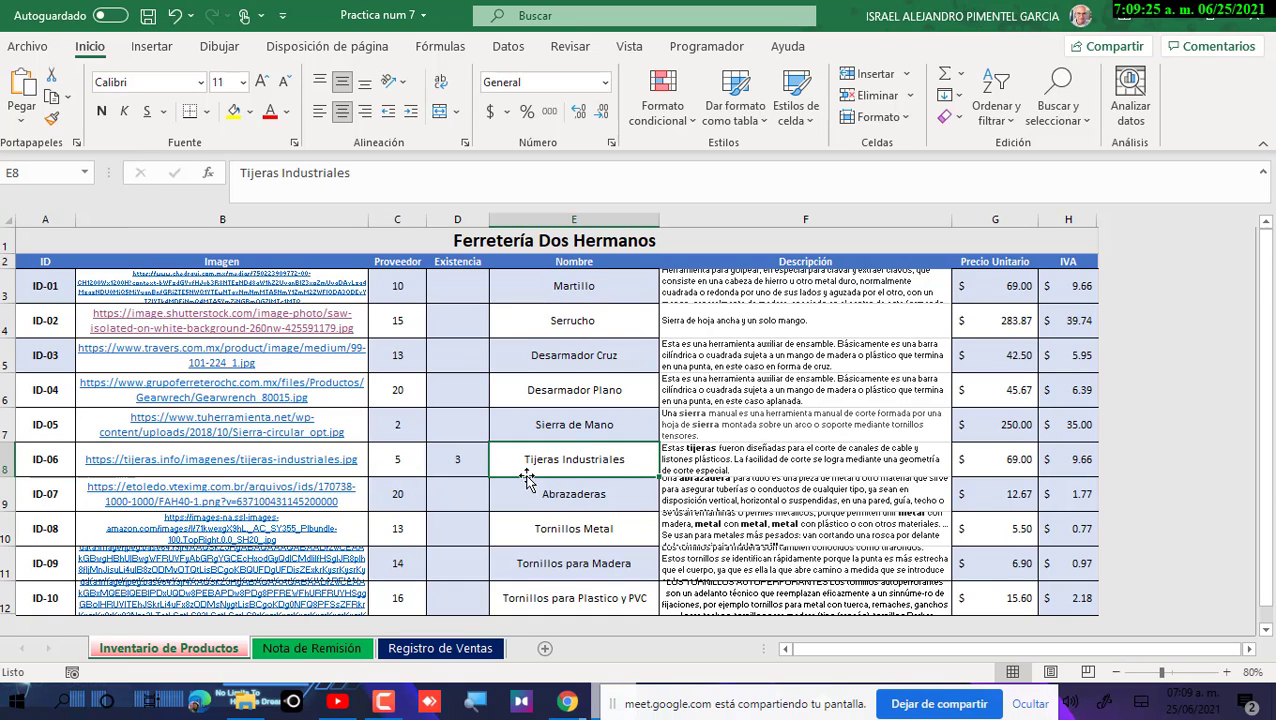
left_click(473, 470)
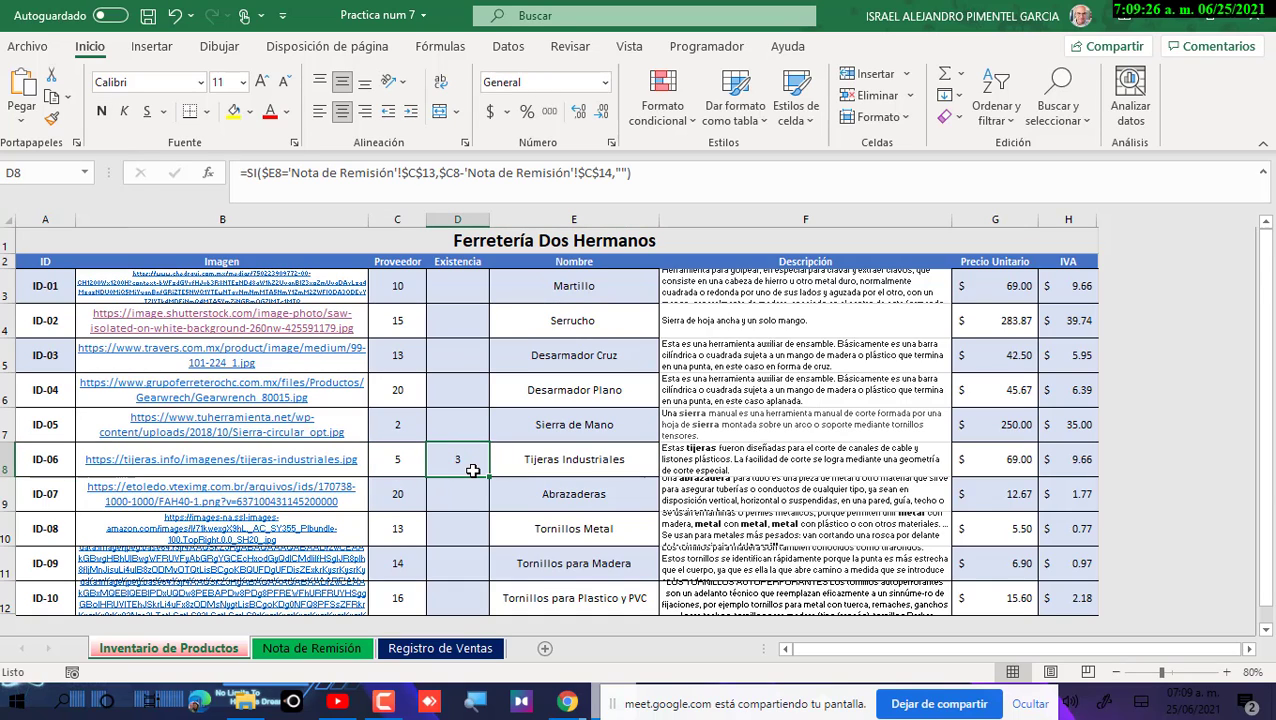
Step: Show the Nota de Remisión sheet and check its Cantidad and Existencia cells
left_click(345, 652)
left_click(443, 447)
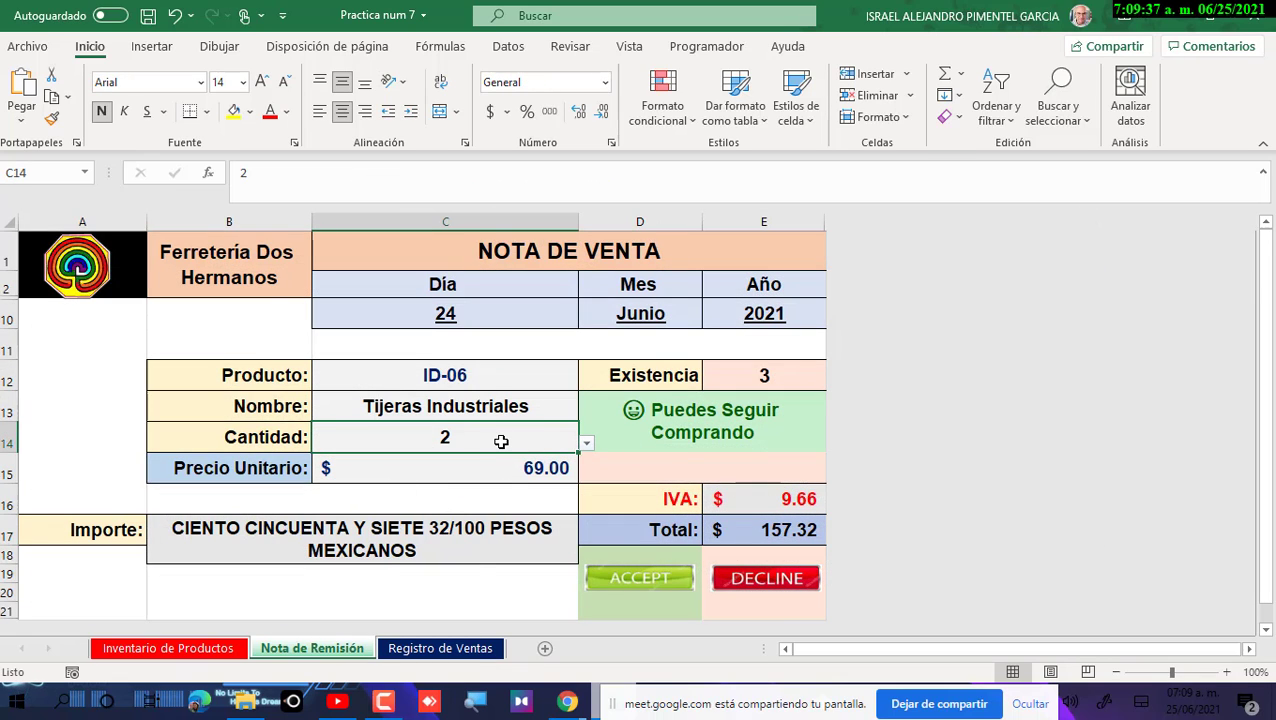
left_click(754, 366)
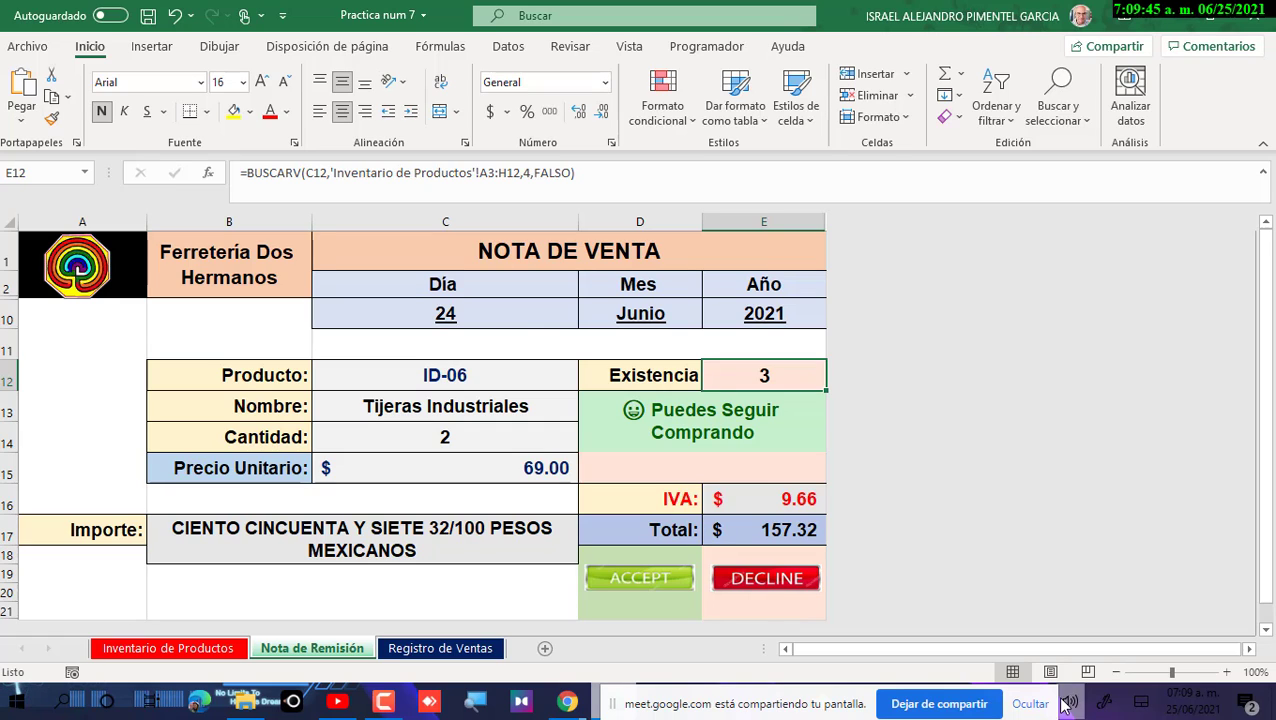
Step: Try to enter 0 as the day of the sales note in cell C10
left_click(523, 312)
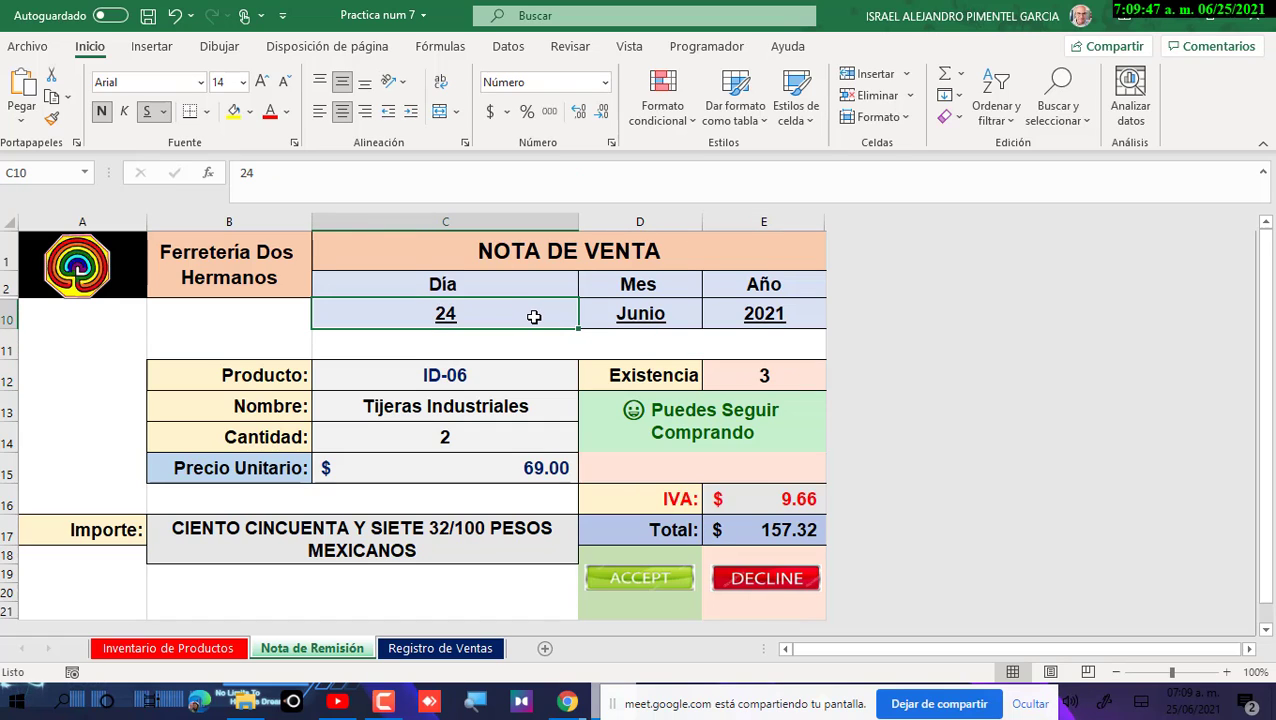
key("Delete")
type("0")
key("Return")
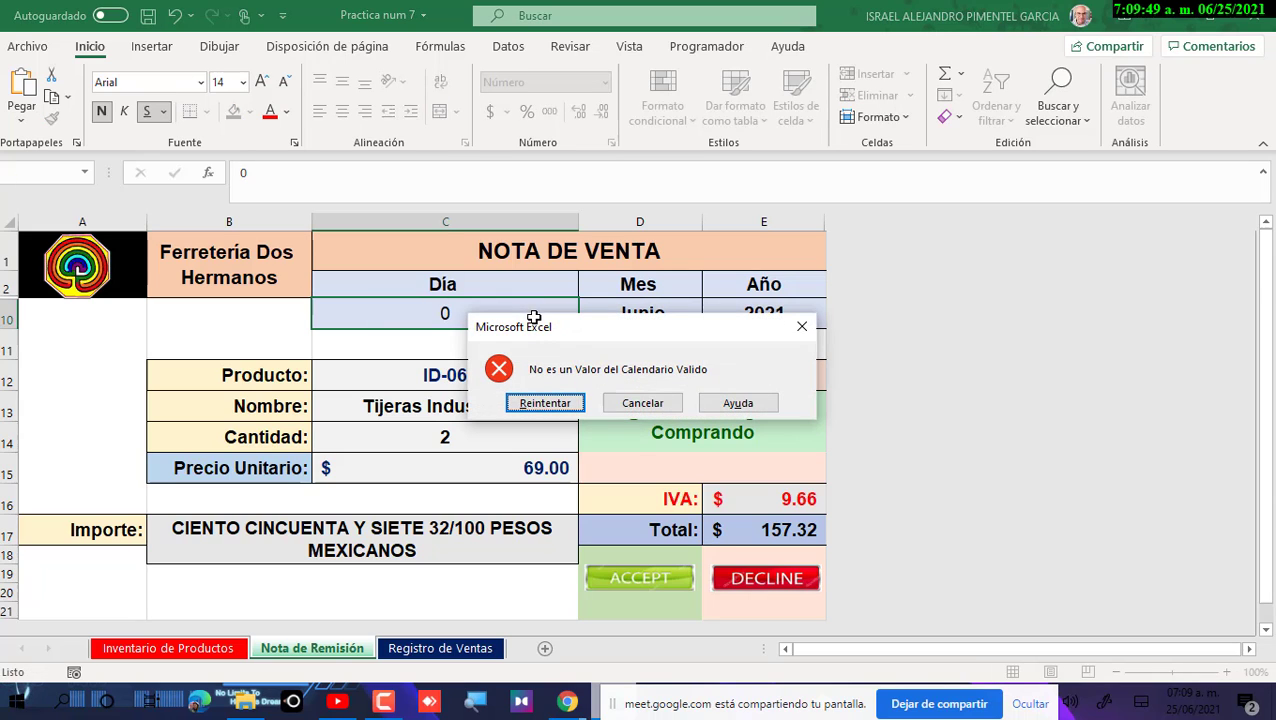
left_click(626, 405)
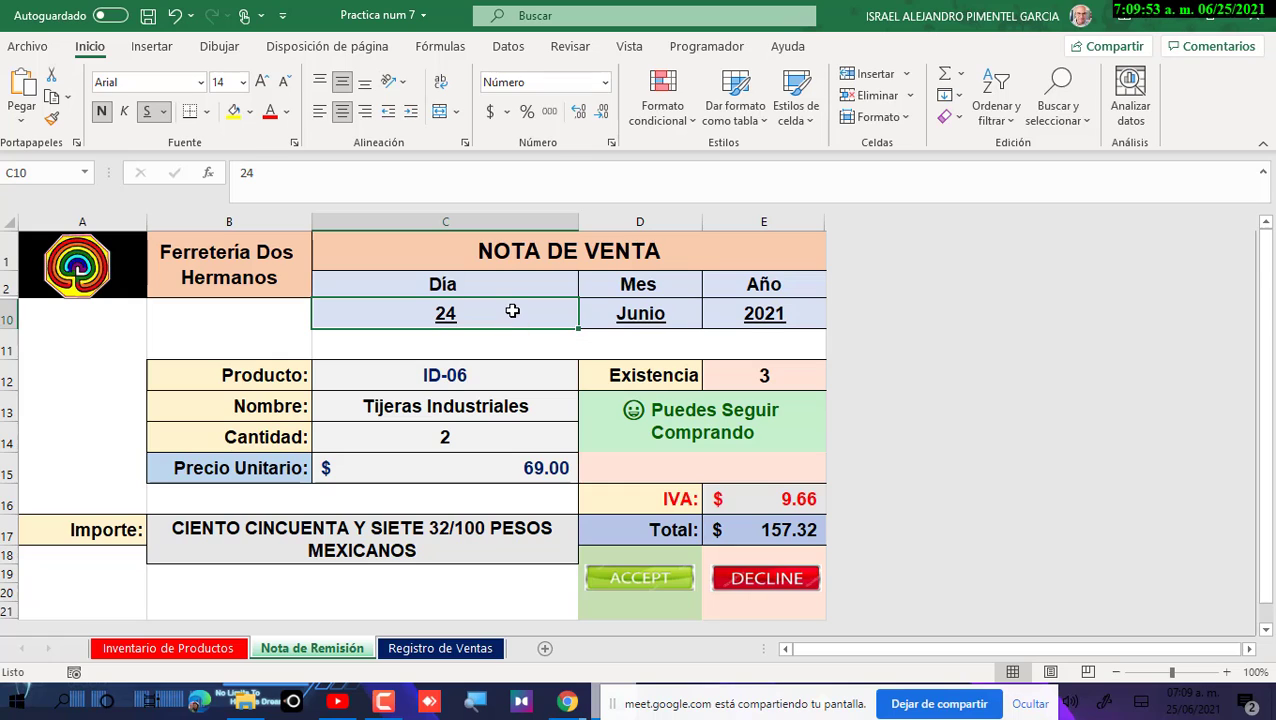
Step: Test the day cell C10 of the sales note with the values 1, 13 and 31
type("1")
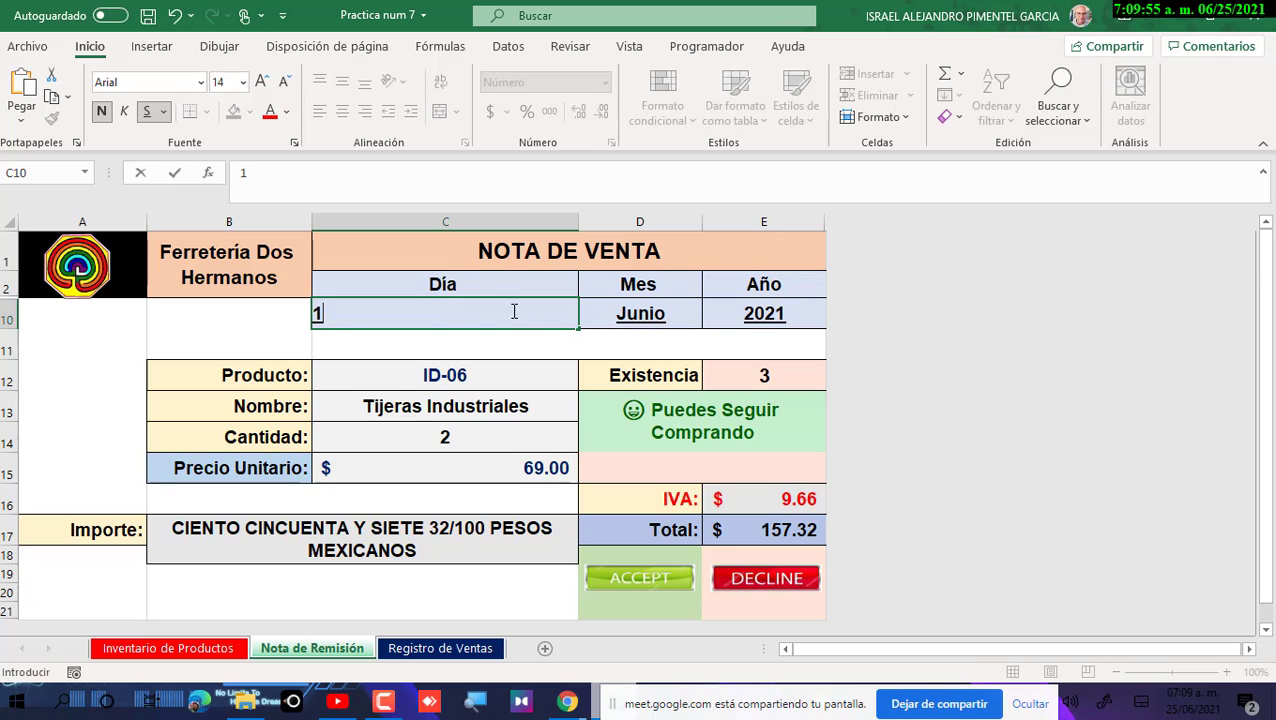
key("Return")
left_click(510, 327)
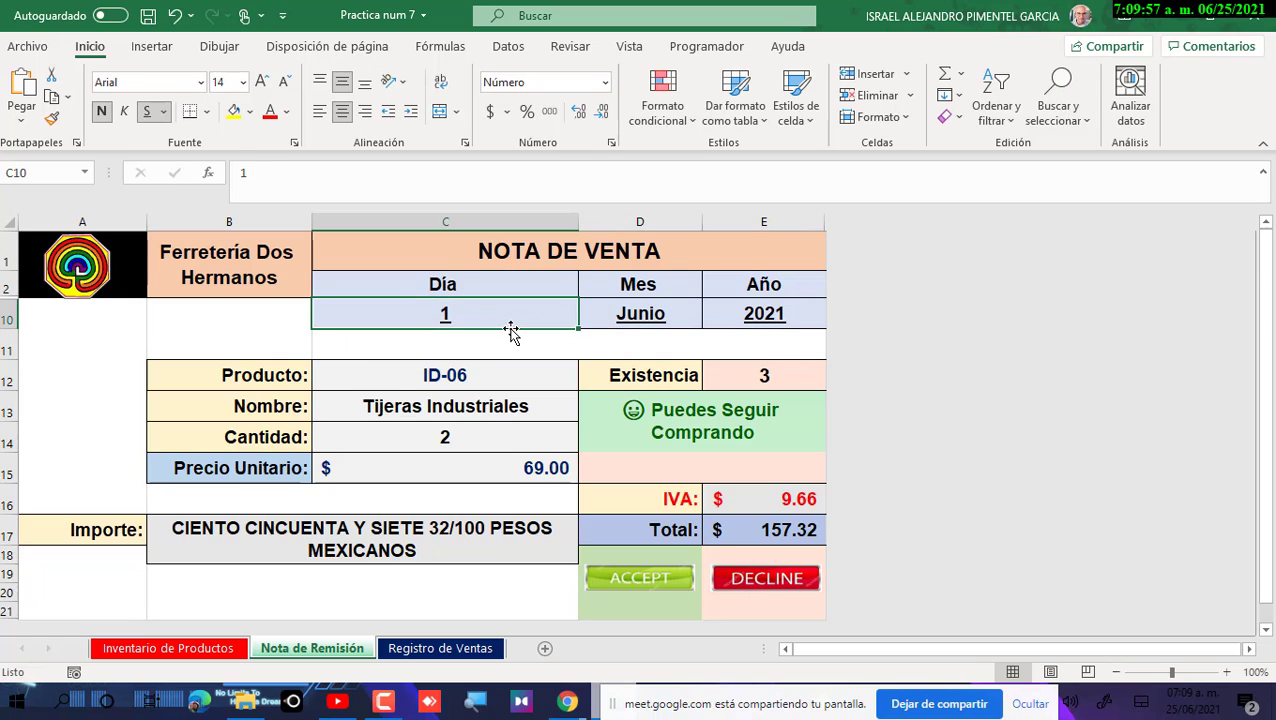
type("13")
key("Return")
left_click(510, 327)
type("31")
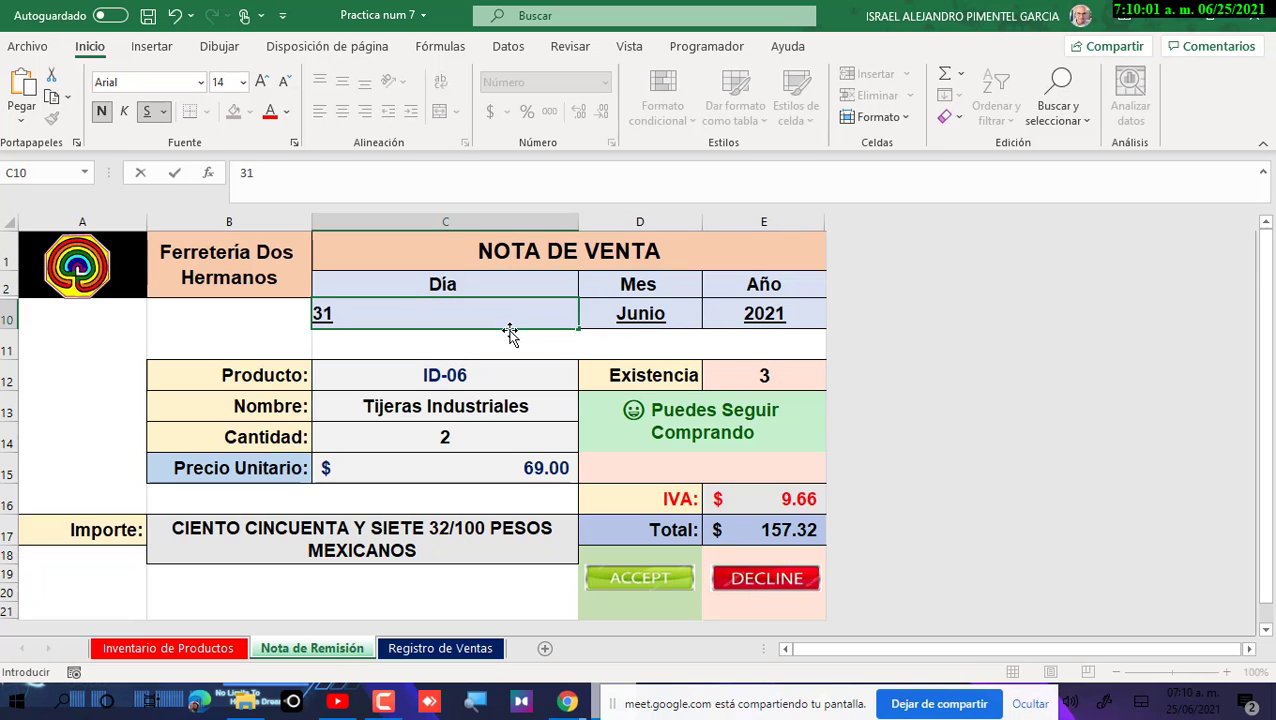
key("Return")
Step: Set the day of the sales note in cell C10 to 25
left_click(510, 333)
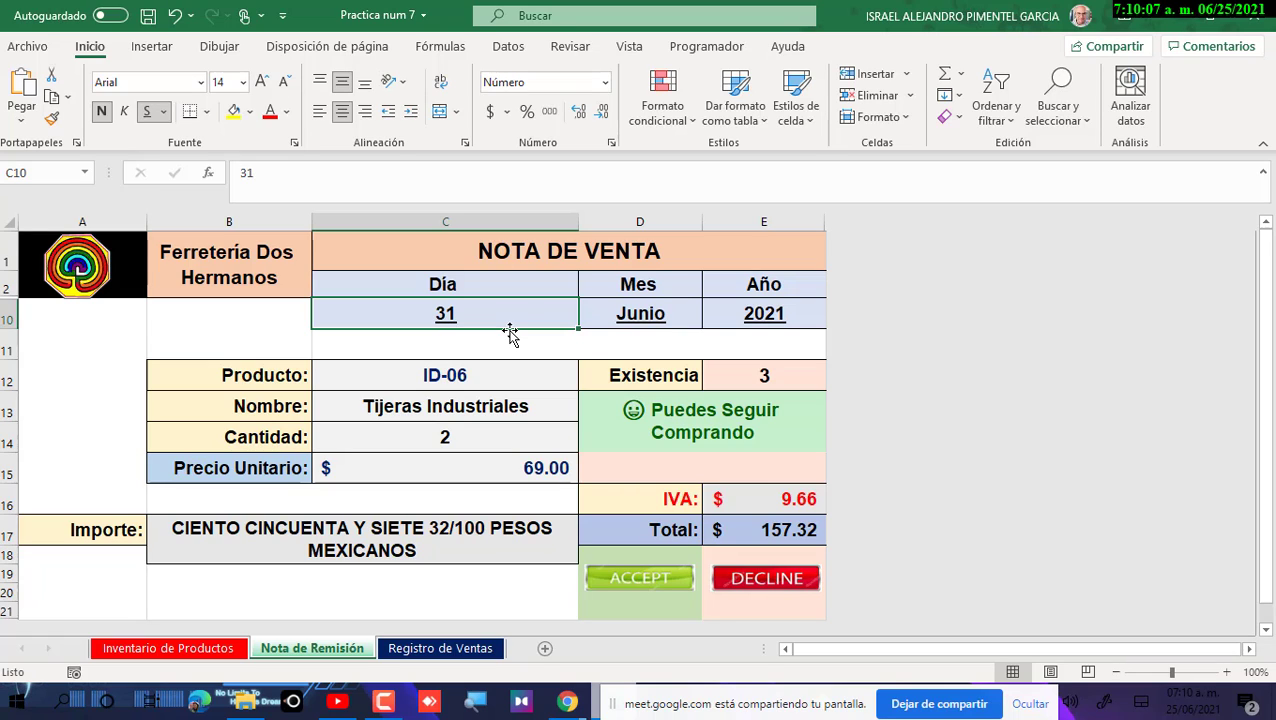
double_click(510, 333)
key("BackSpace")
key("BackSpace")
type("25")
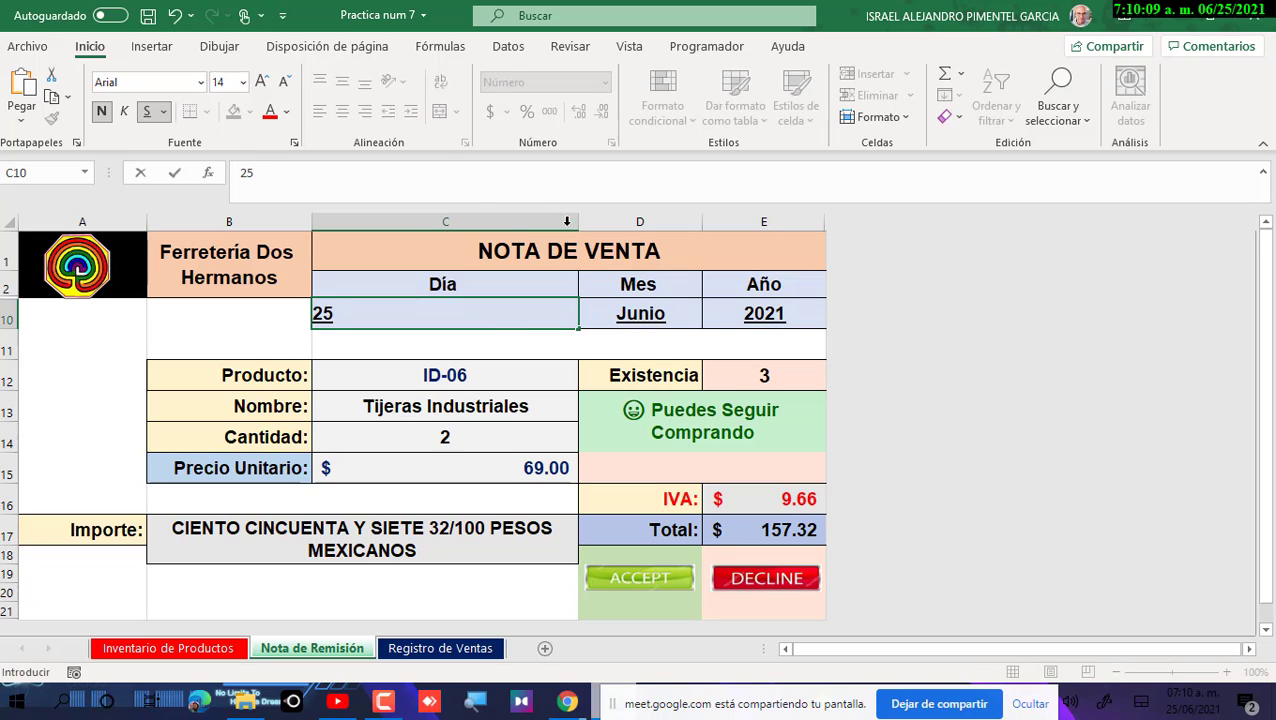
Step: Try to set the year of the sales note in cell E10 to 2022
left_click(745, 308)
type("2")
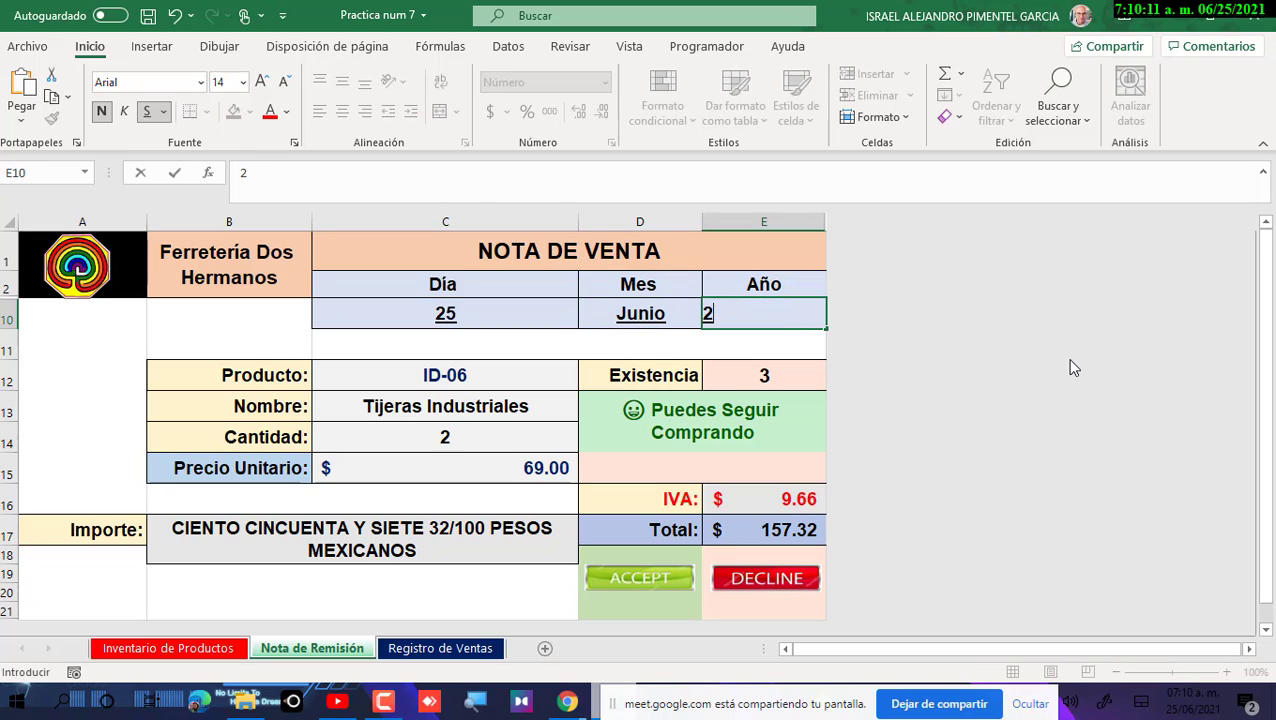
type("022")
key("Return")
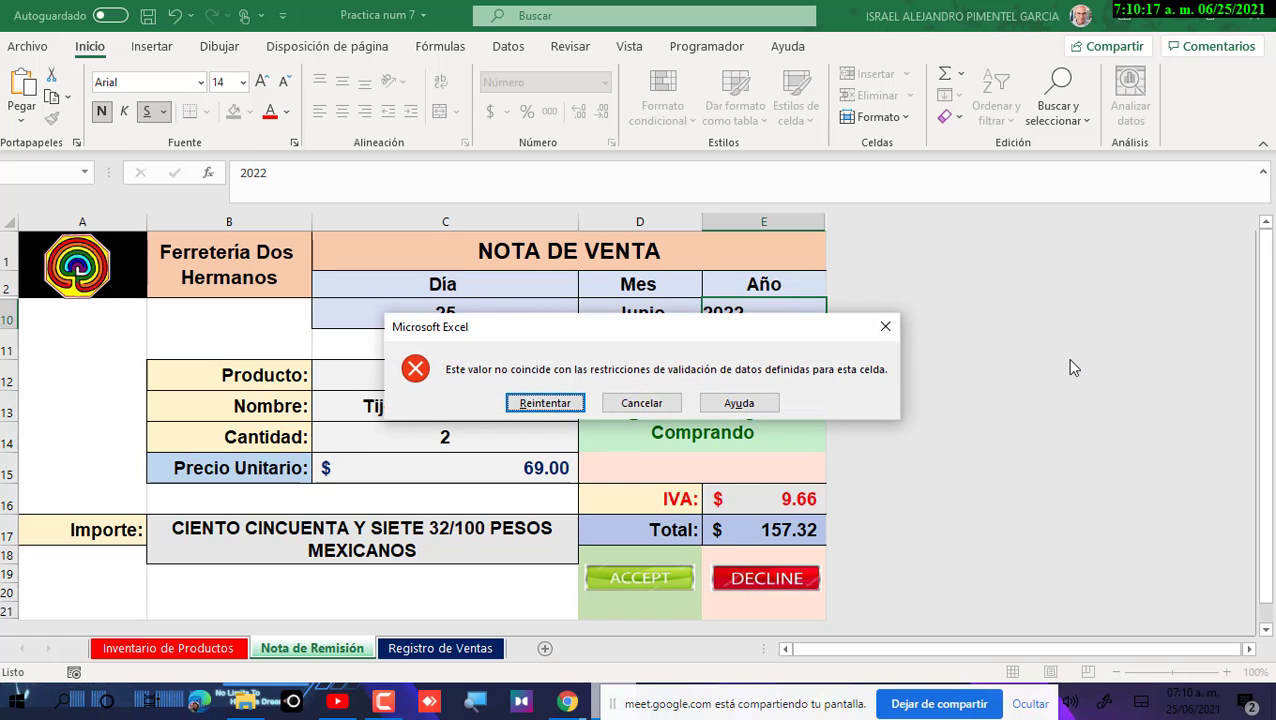
left_click(652, 403)
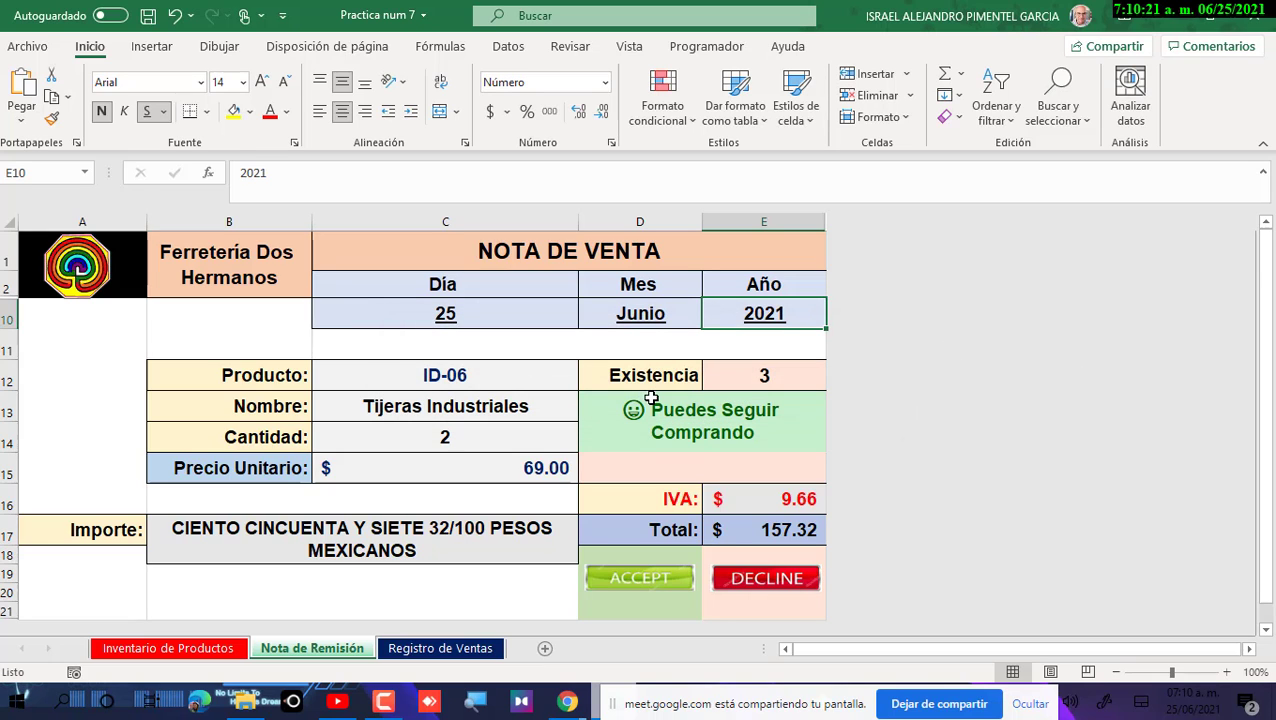
Step: Check the month options offered for cell D10 of the sales note
left_click(664, 320)
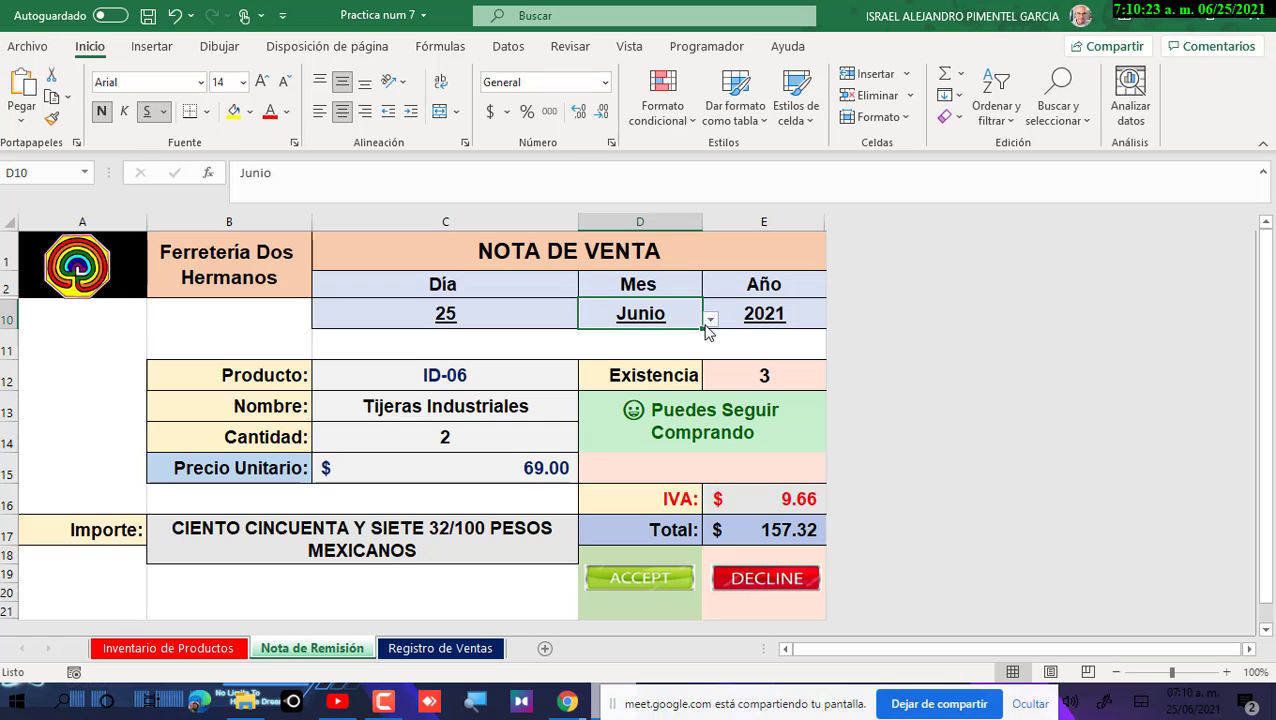
left_click(709, 320)
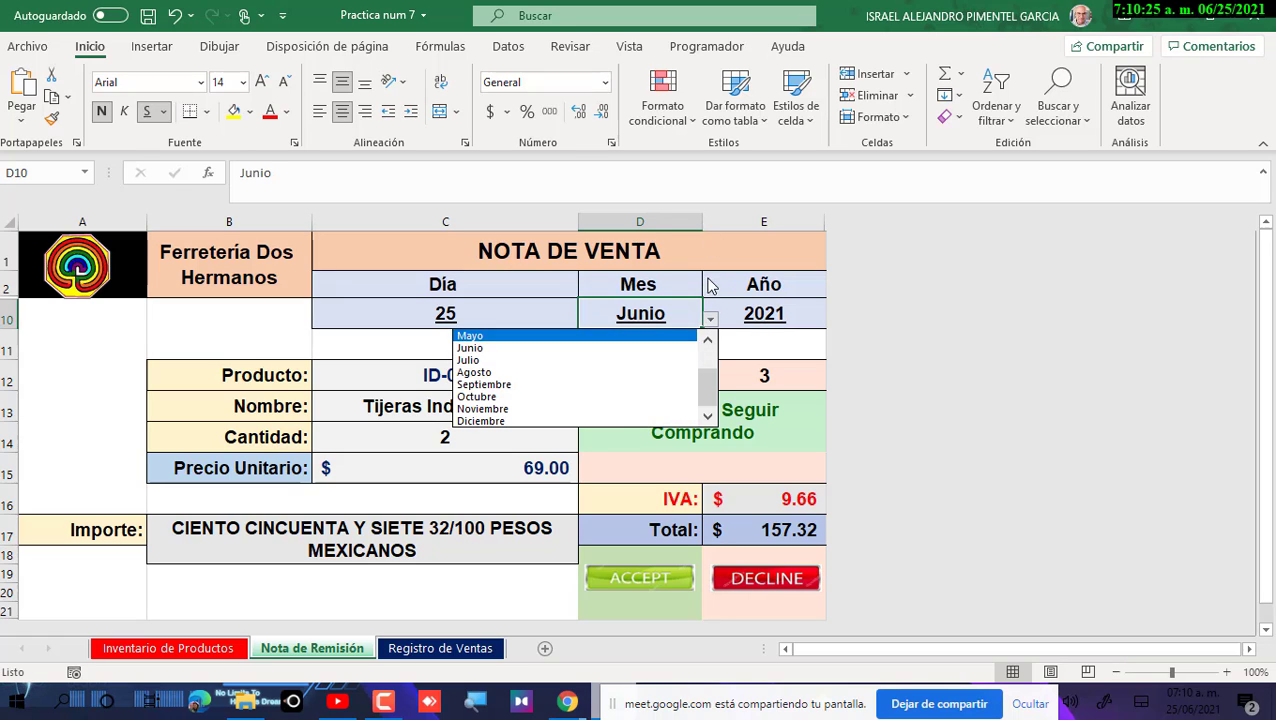
left_click(707, 295)
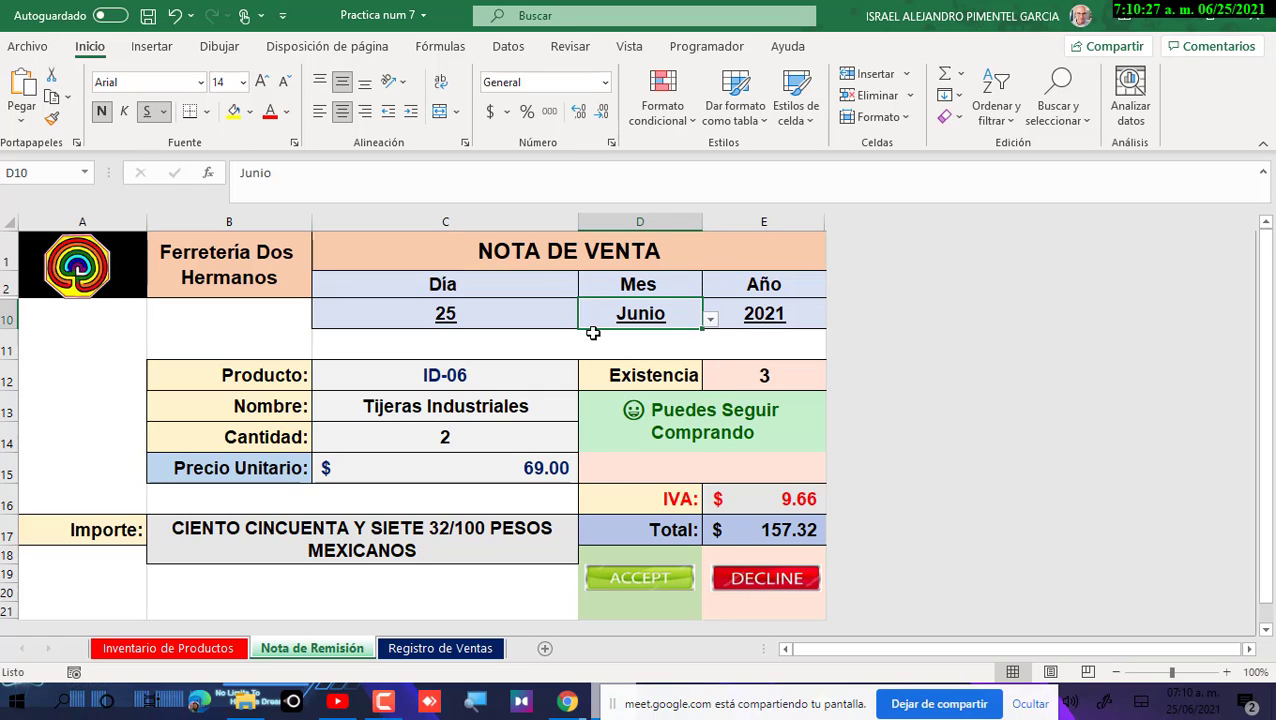
Step: Choose product ID-02 in the Producto cell C12 of the sales note
left_click(515, 372)
left_click(586, 381)
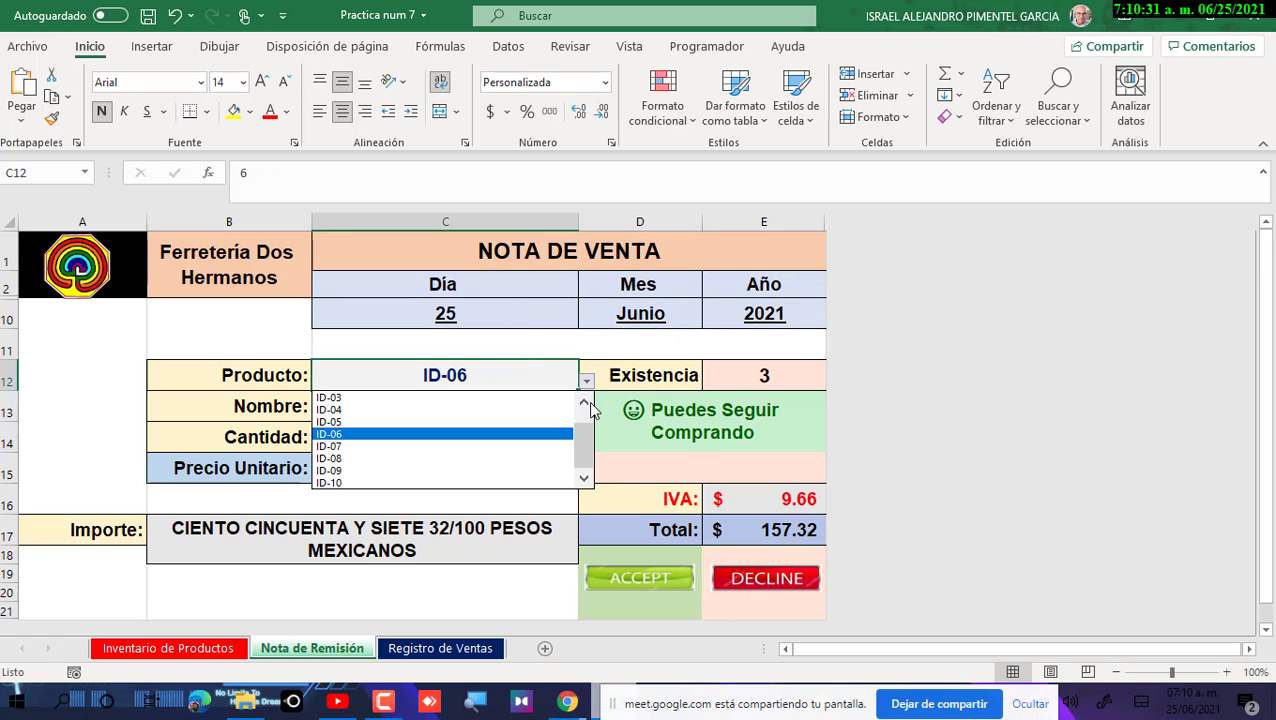
left_click(583, 405)
left_click(583, 405)
left_click(556, 411)
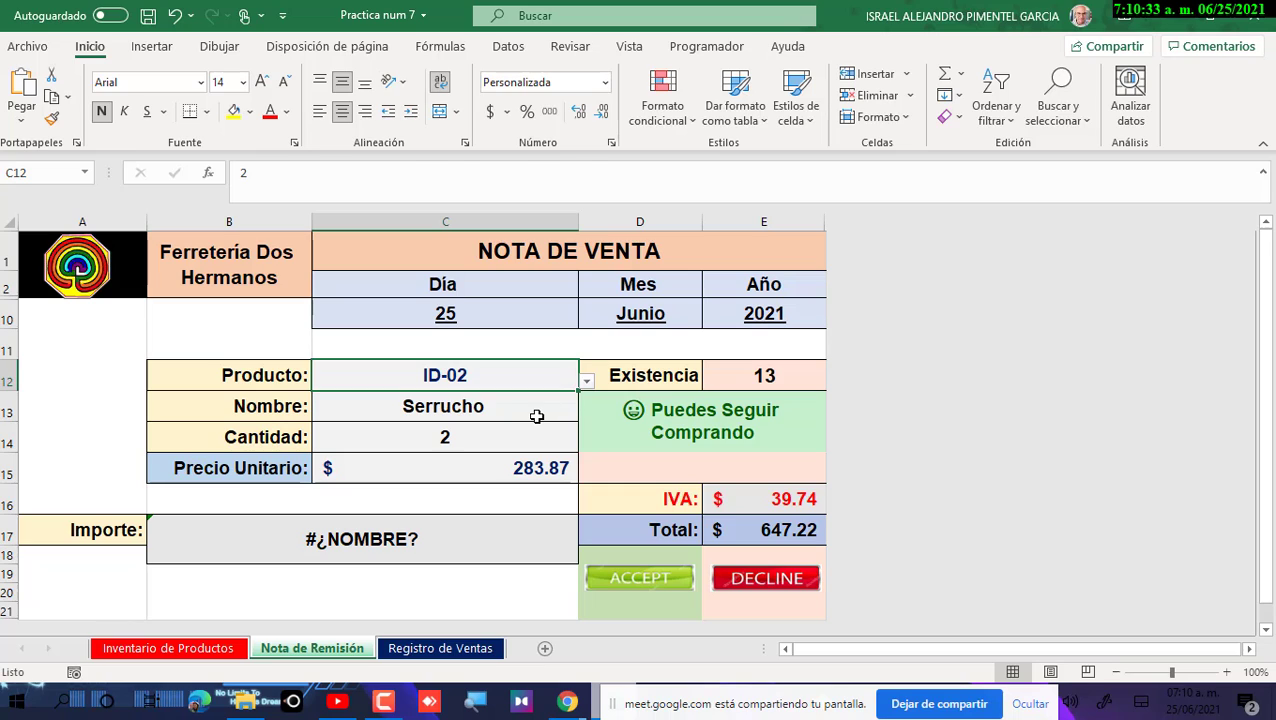
Step: Compare the product name, quantity and stock of the sales note with the ID-02 row of the Inventario de Productos sheet
left_click(533, 414)
left_click(560, 438)
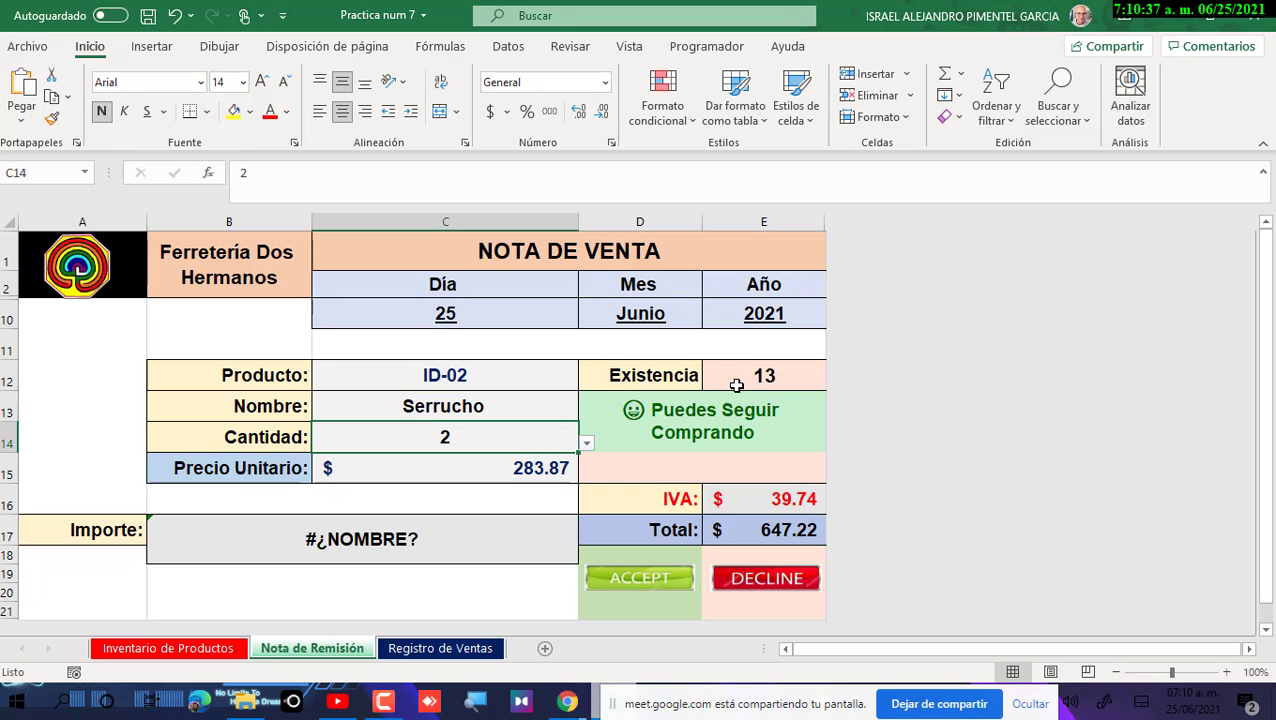
left_click(168, 648)
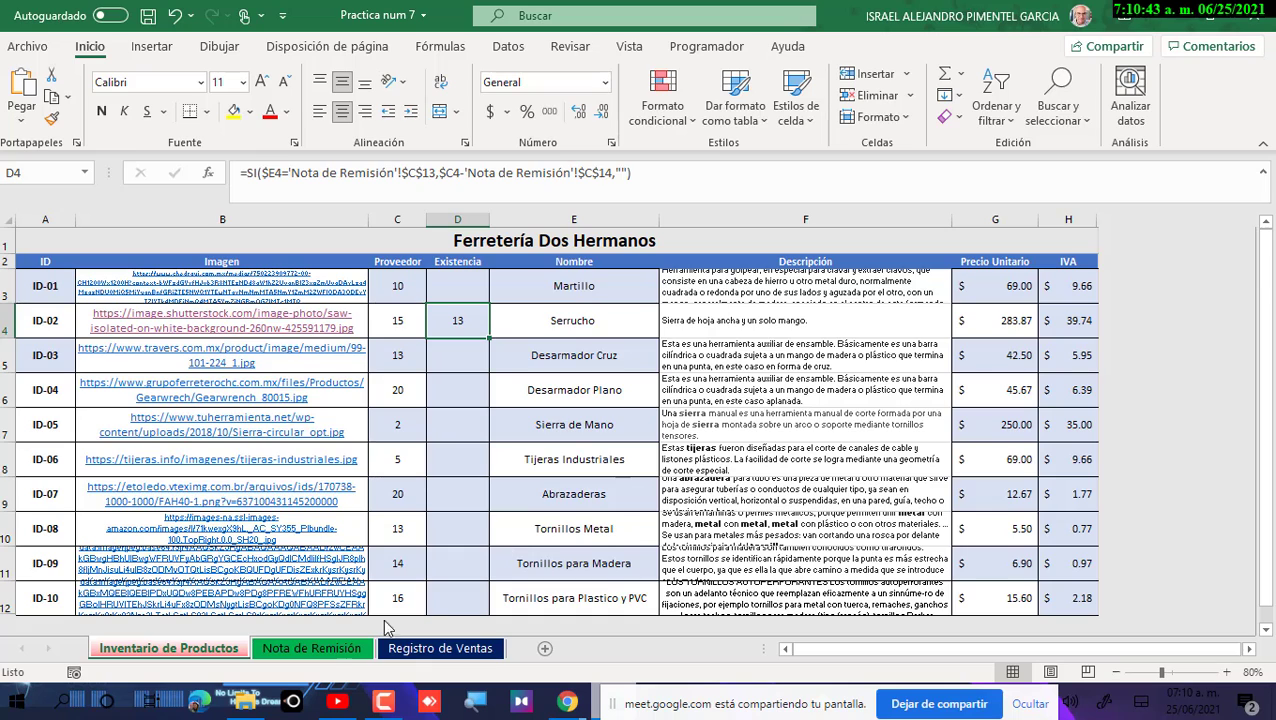
left_click(329, 650)
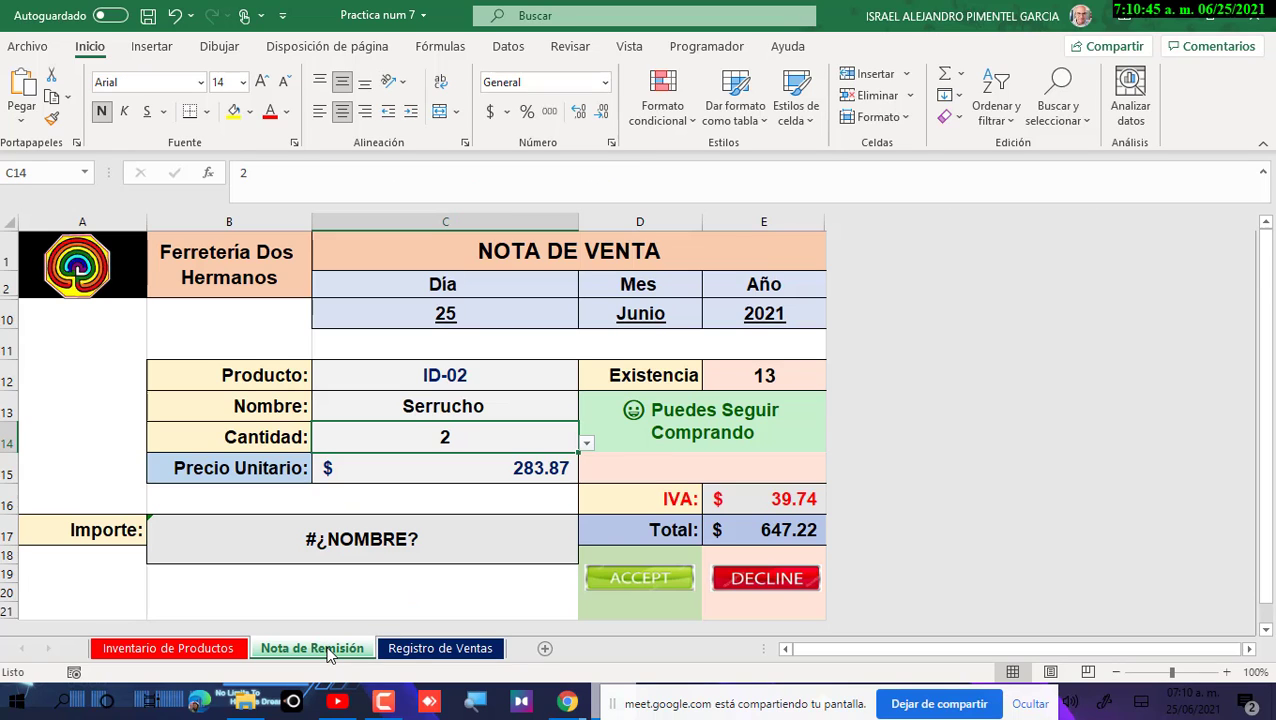
Step: Examine the formulas of the unit price C15, total E17, stock E12 and stock message D13 in the sales note
left_click(422, 466)
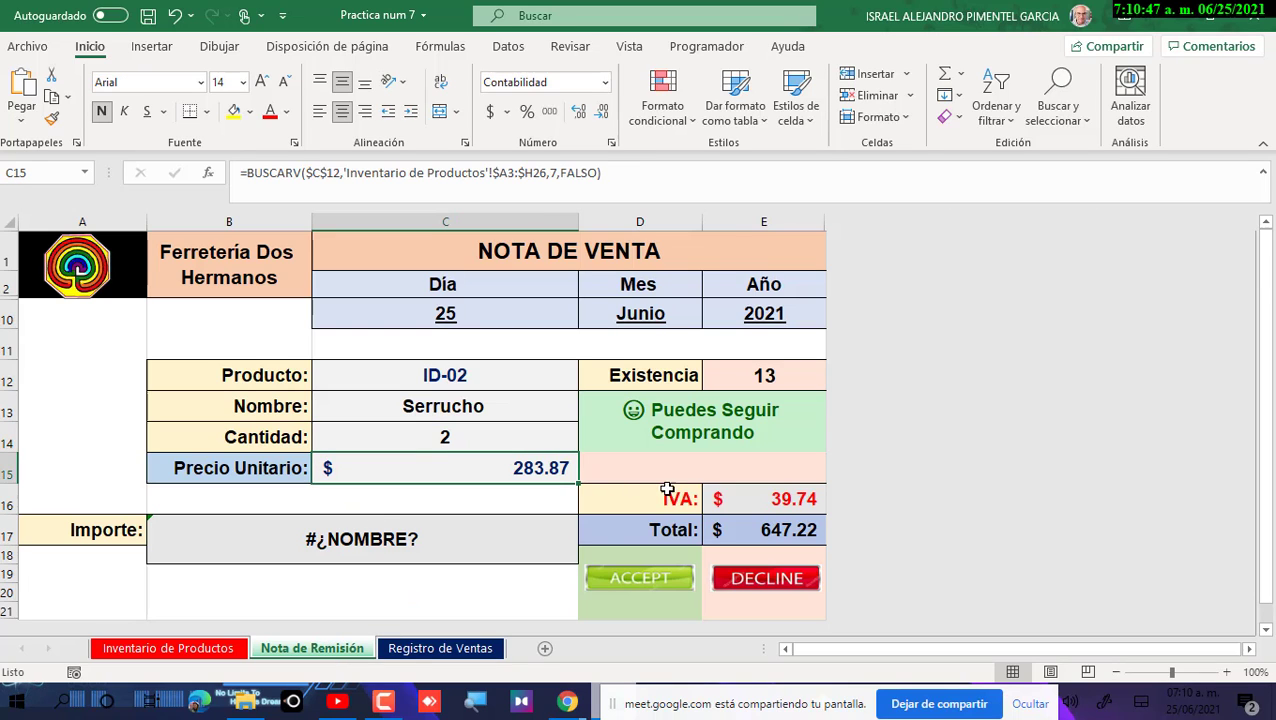
left_click(773, 536)
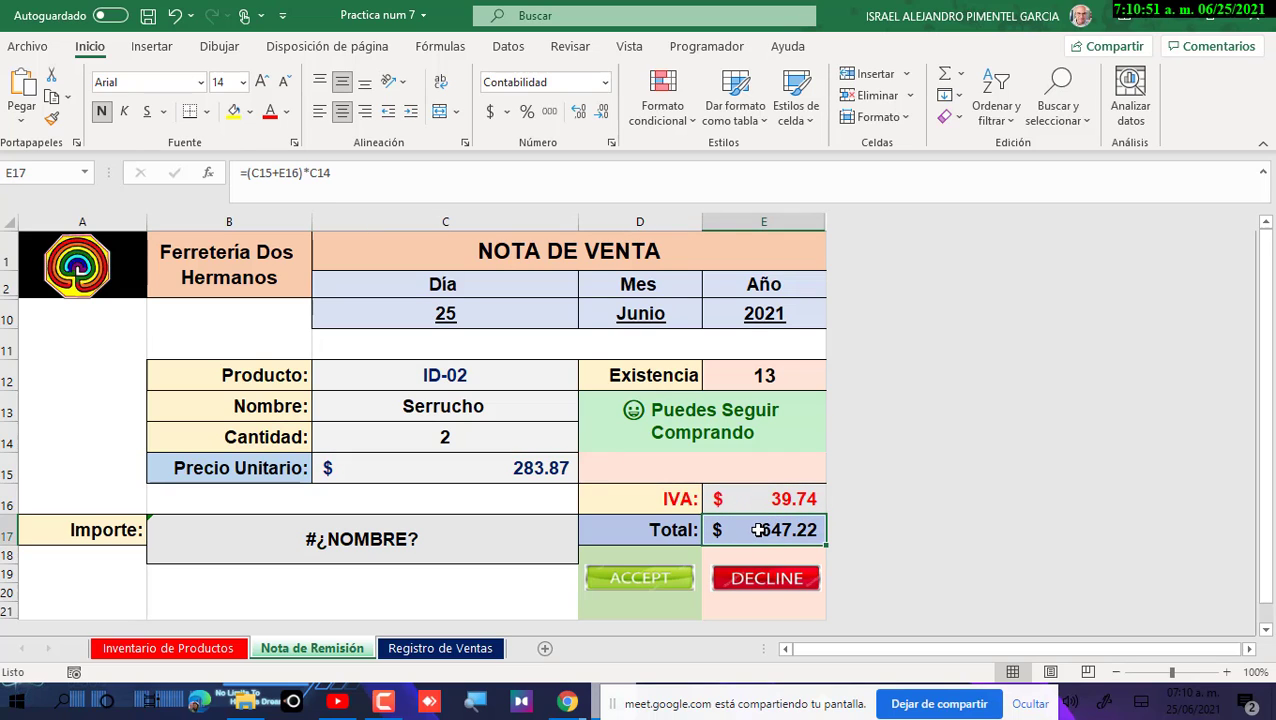
left_click(551, 472)
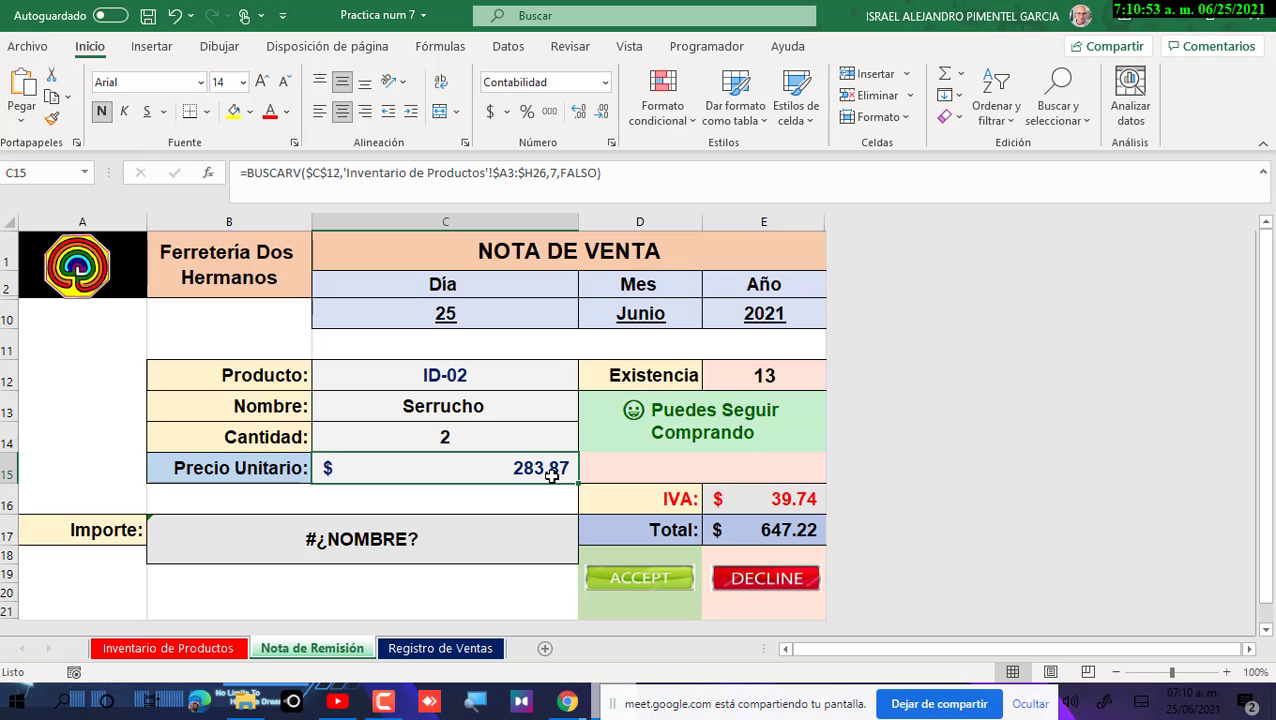
double_click(552, 471)
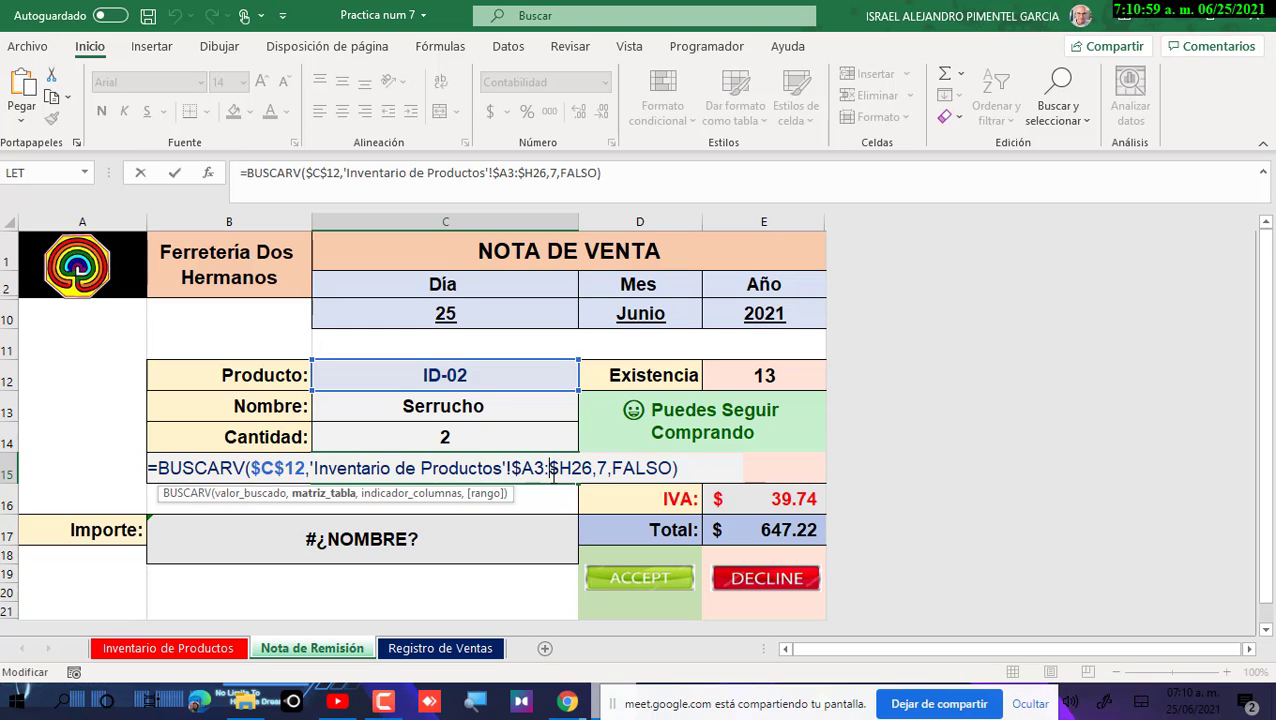
key("Escape")
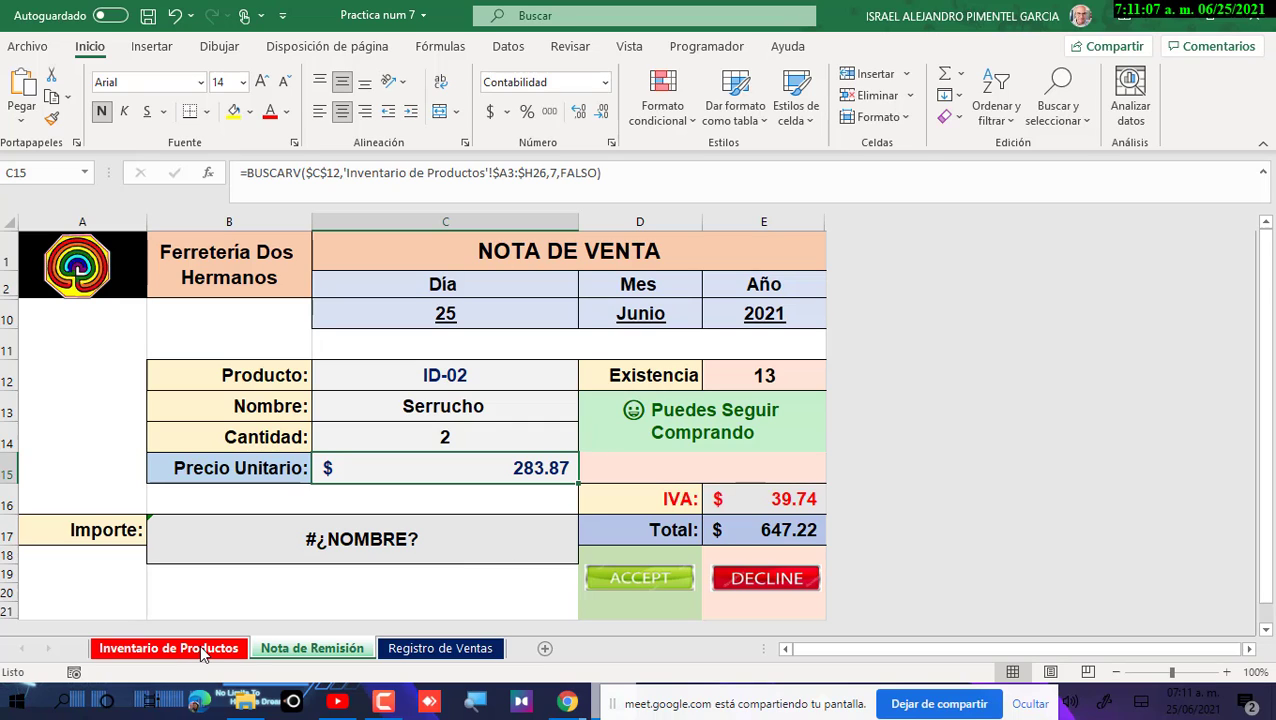
left_click(733, 378)
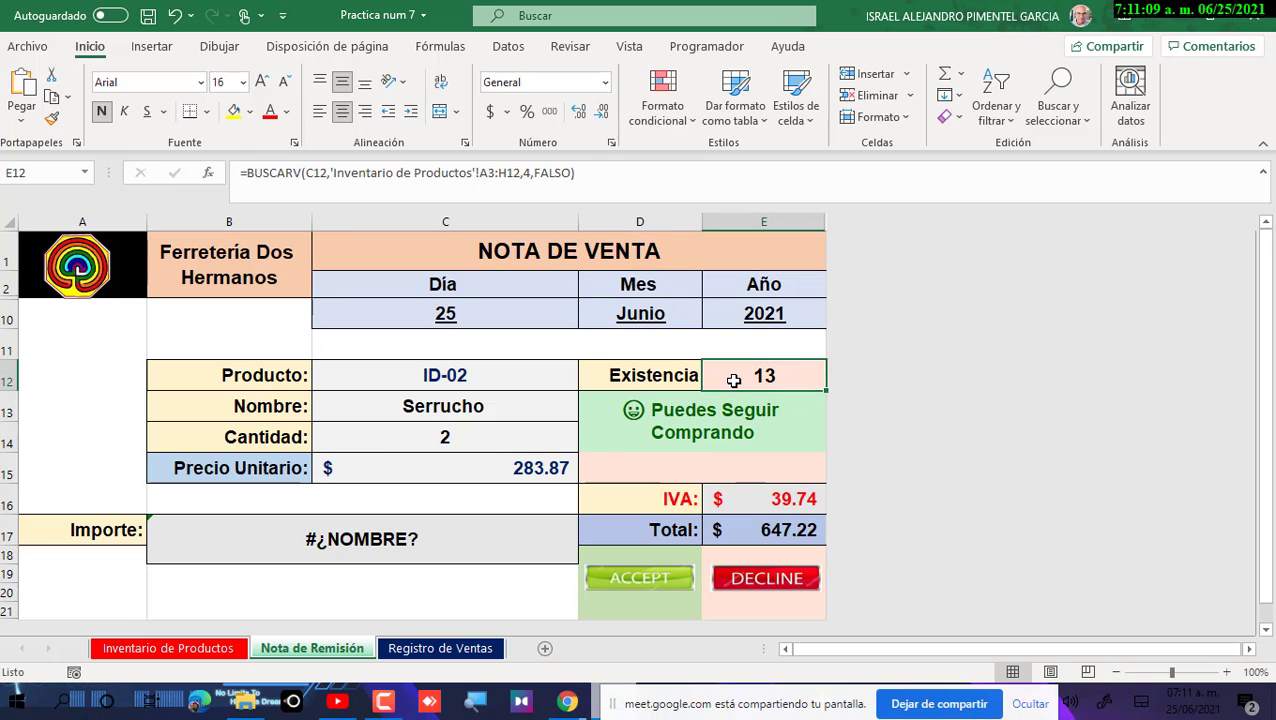
left_click(696, 424)
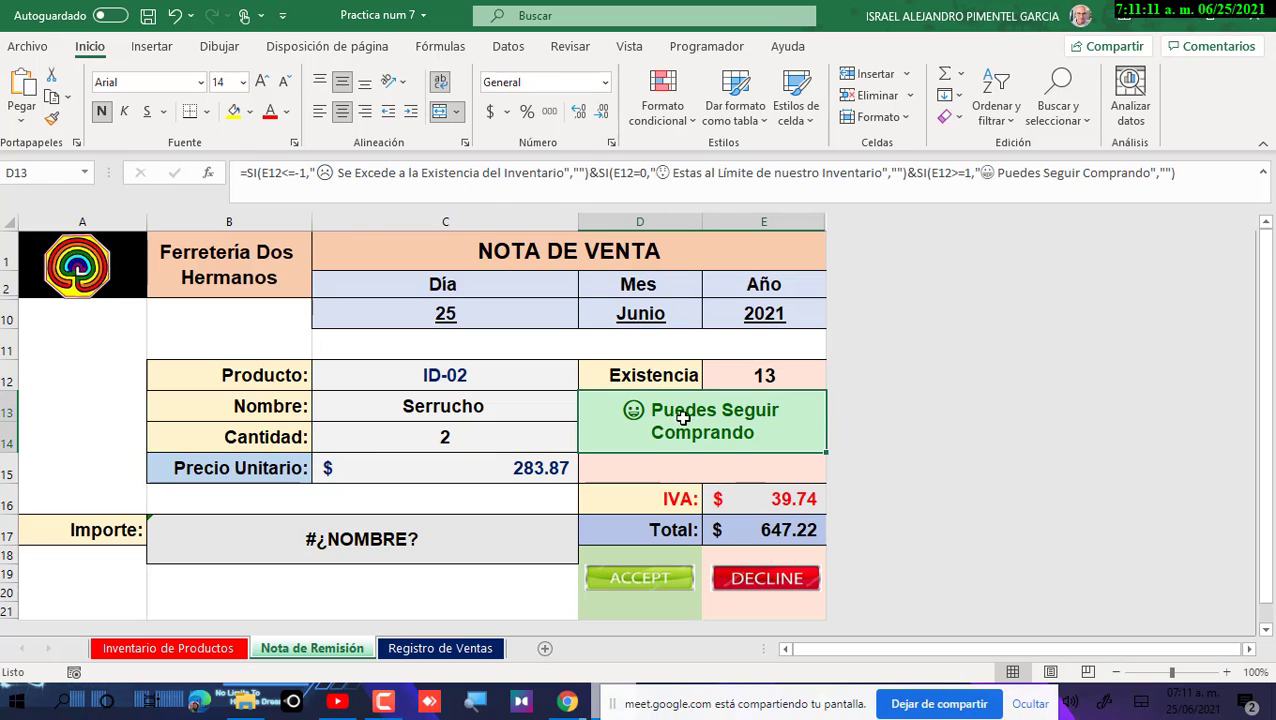
Step: Test the sales note with a quantity of 20 in cell C14 and check the stock in E12
left_click(527, 441)
left_click(586, 444)
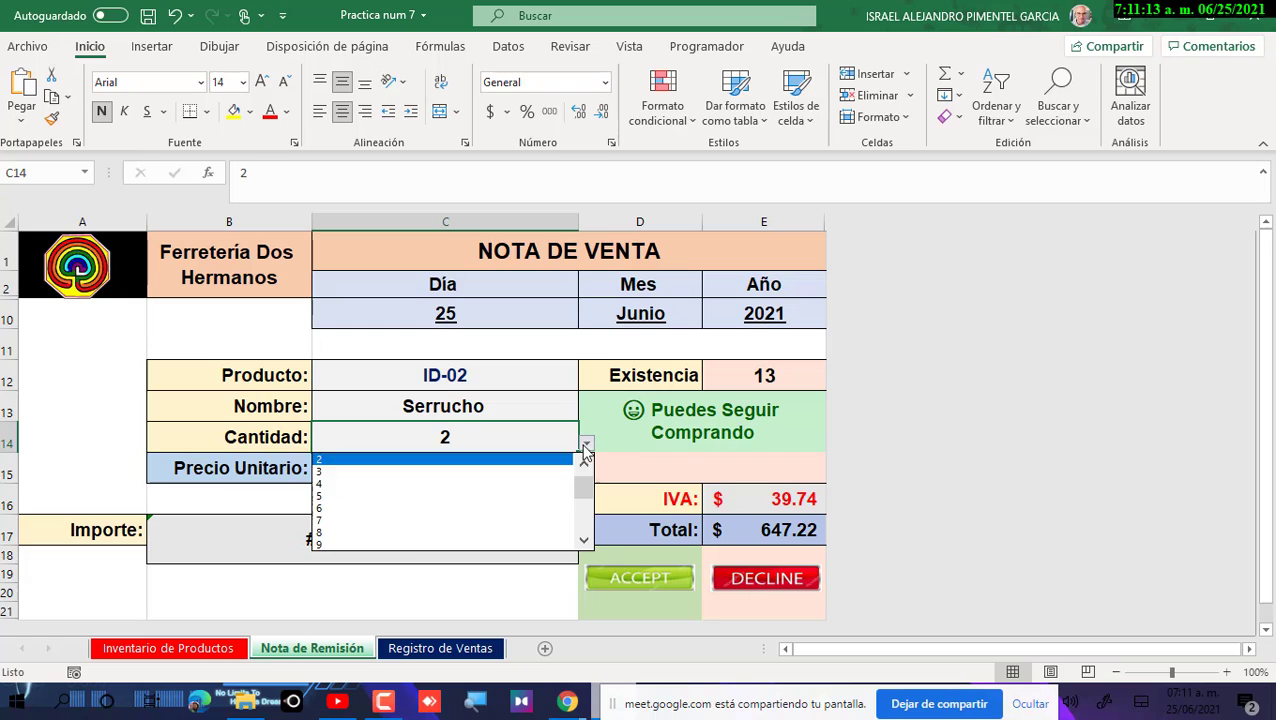
scroll(578, 500, "down", 4)
left_click(520, 553)
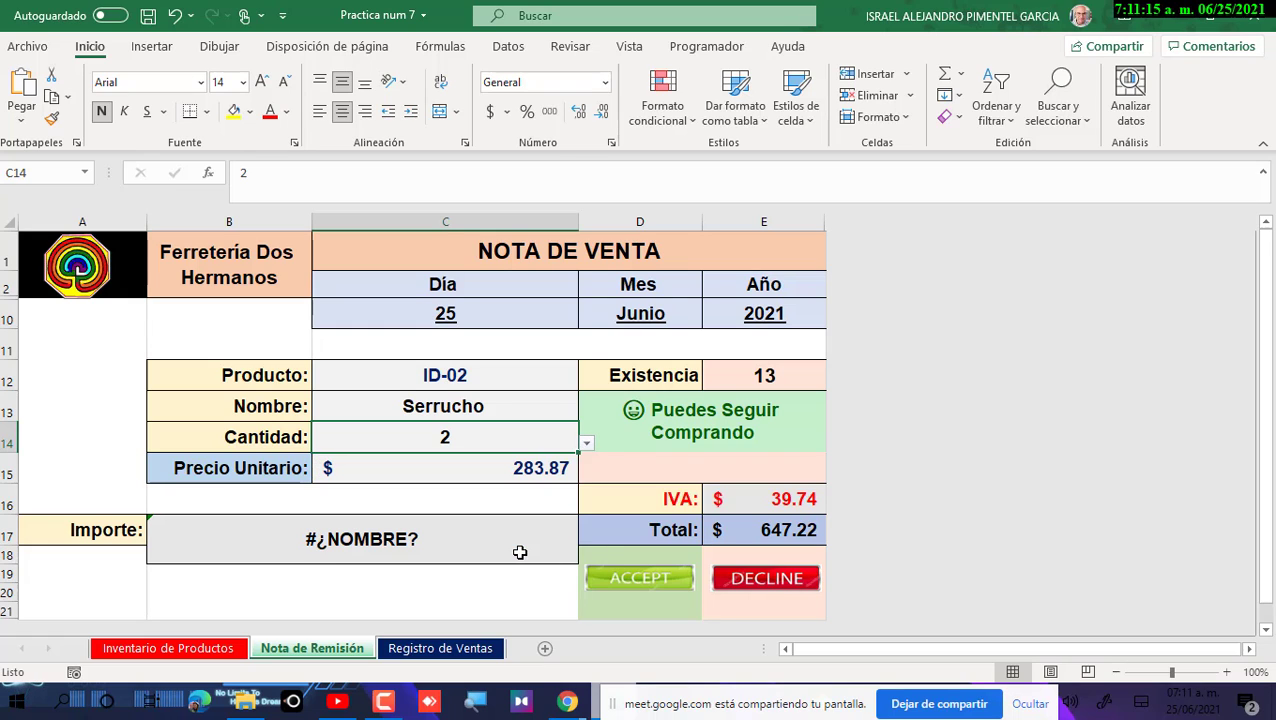
left_click(586, 443)
scroll(581, 541, "down", 4)
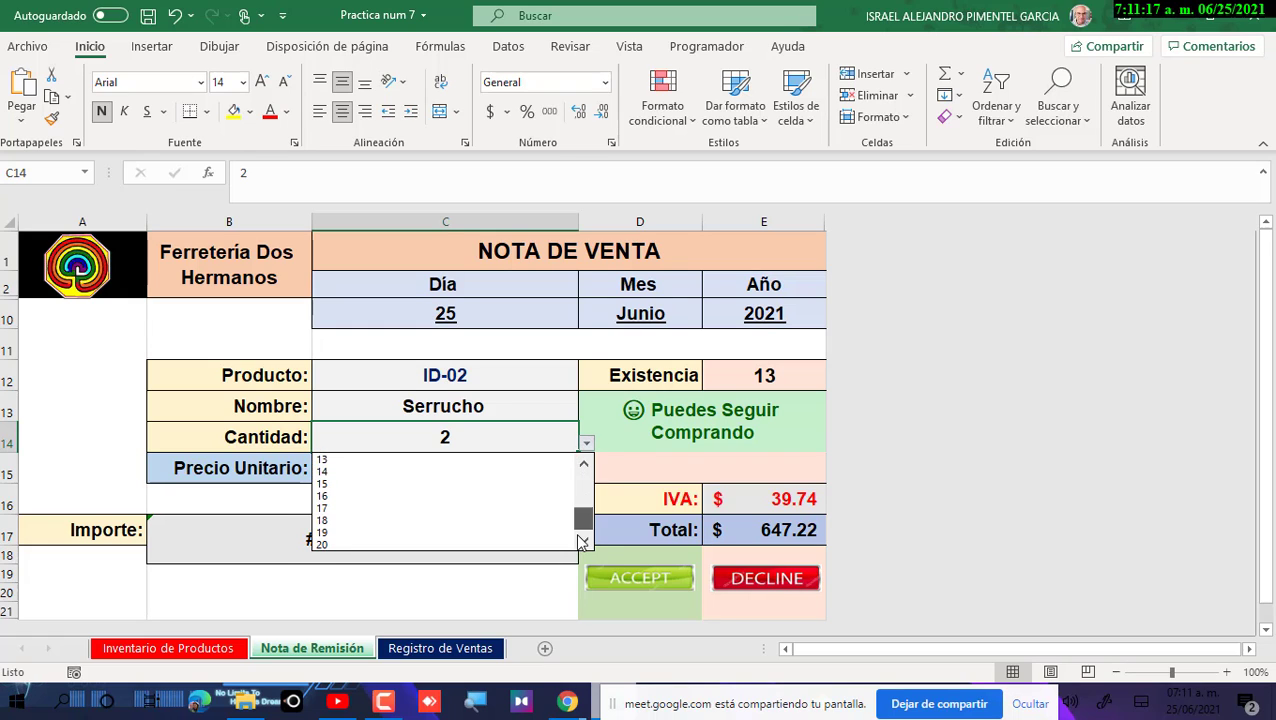
left_click(520, 546)
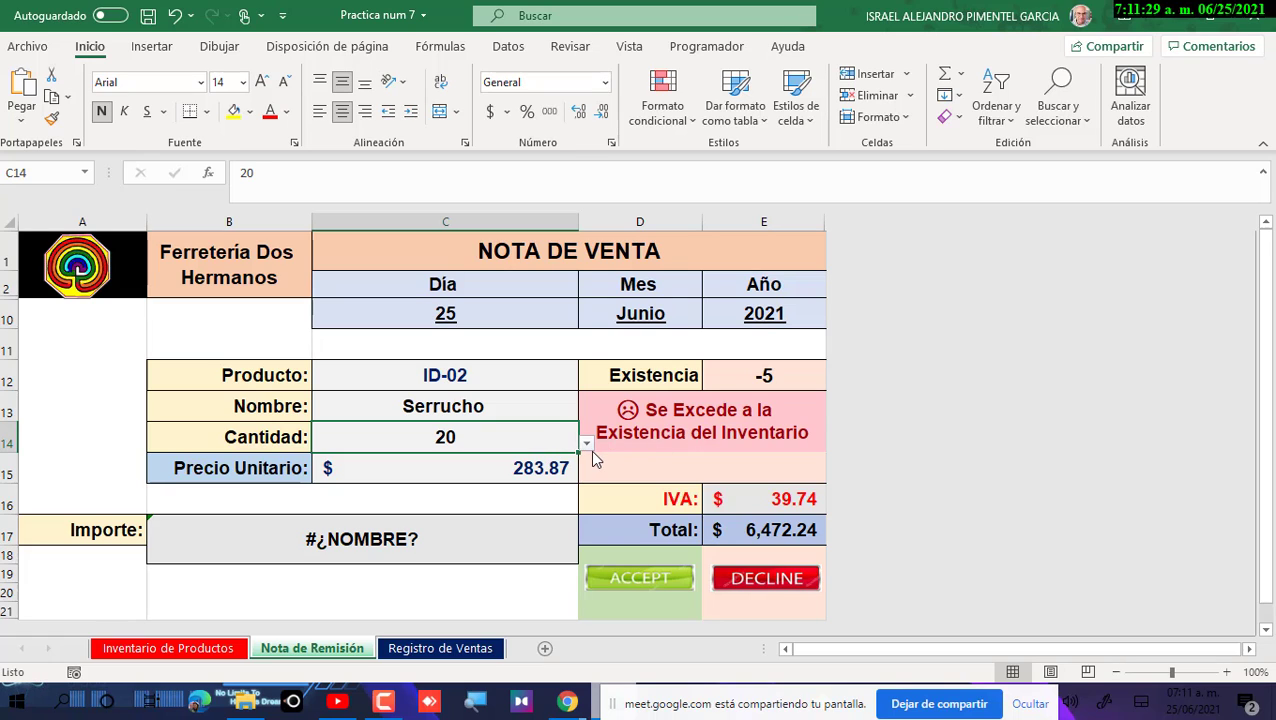
left_click(736, 382)
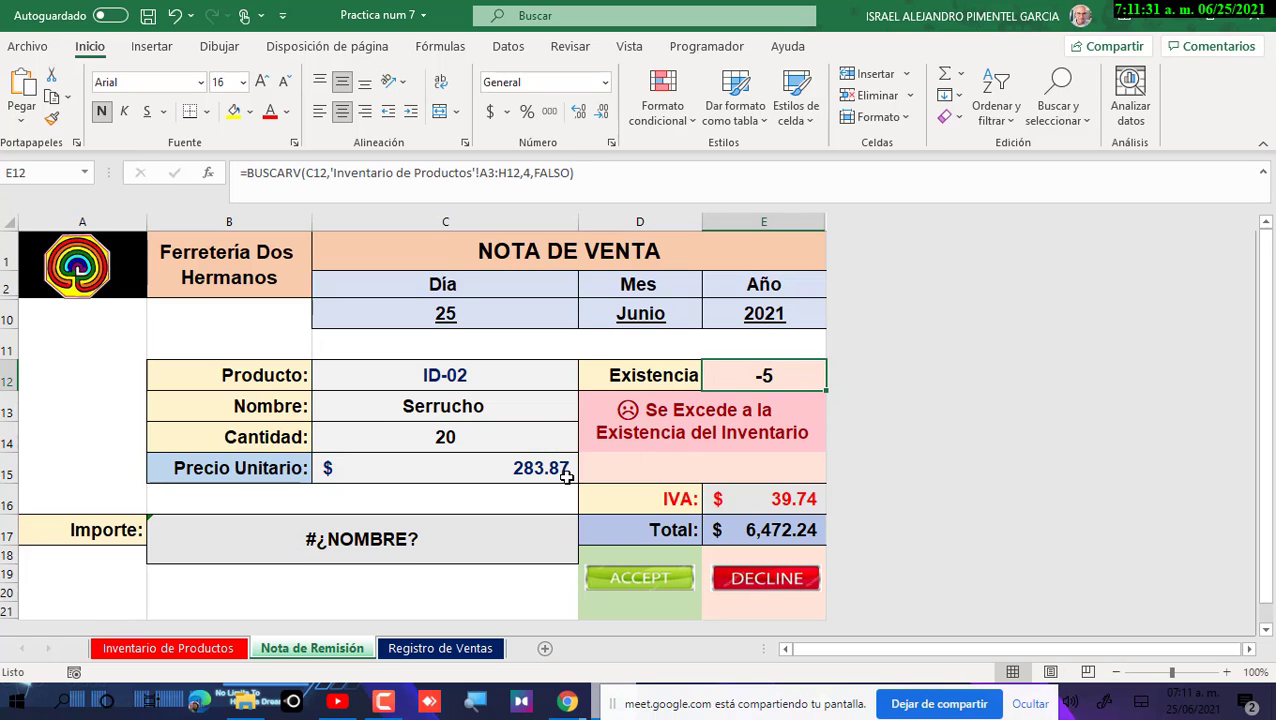
Step: Test the sales note with a quantity of 15 in cell C14 and check the stock in E12
left_click(556, 431)
left_click(586, 445)
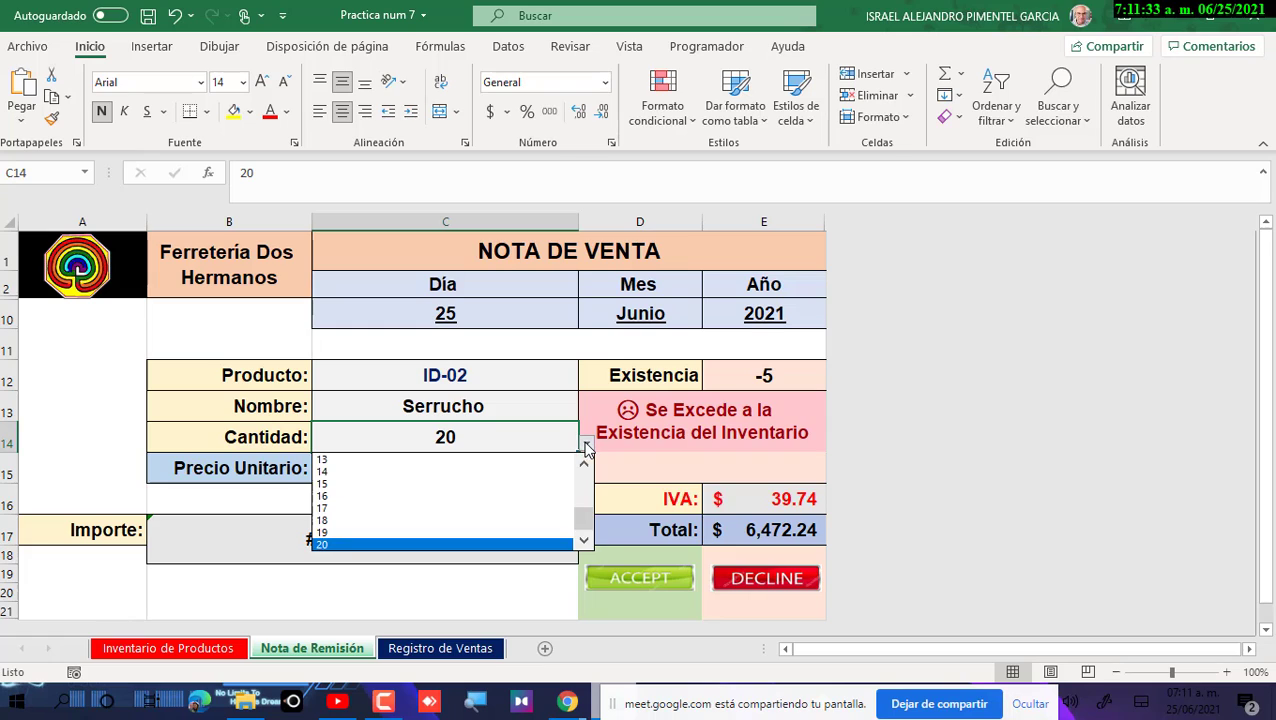
left_click(584, 463)
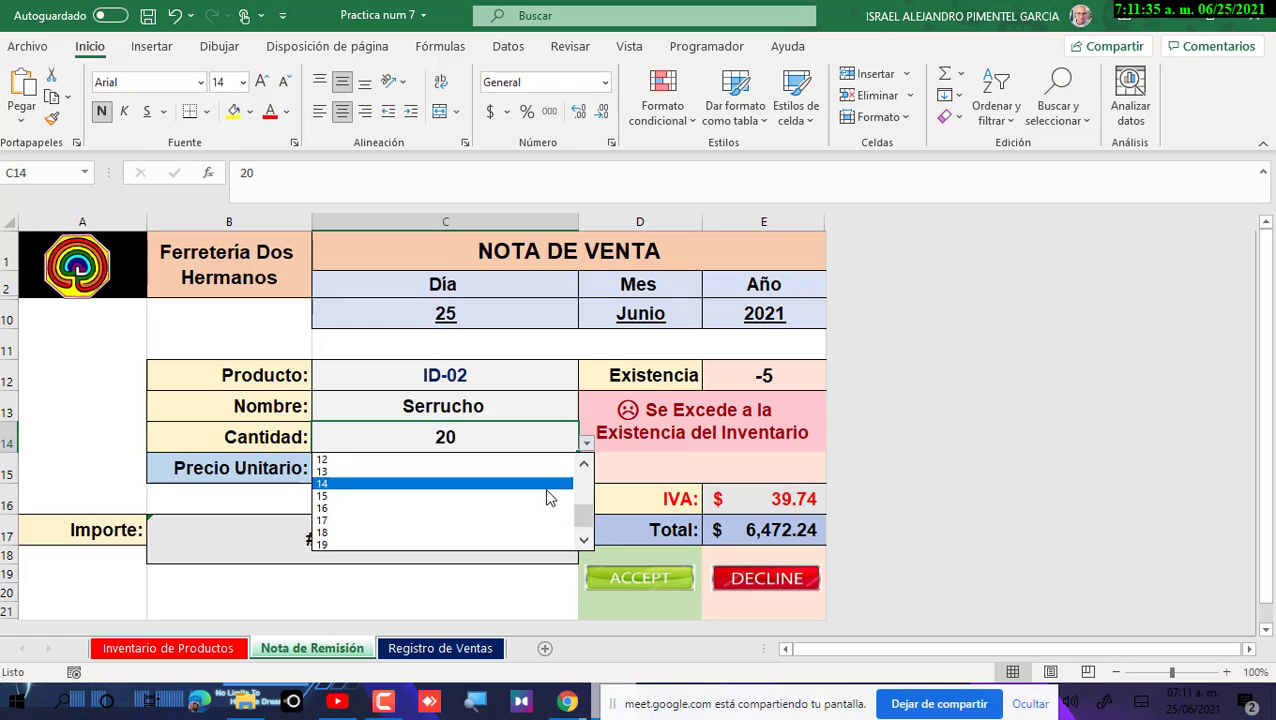
left_click(547, 496)
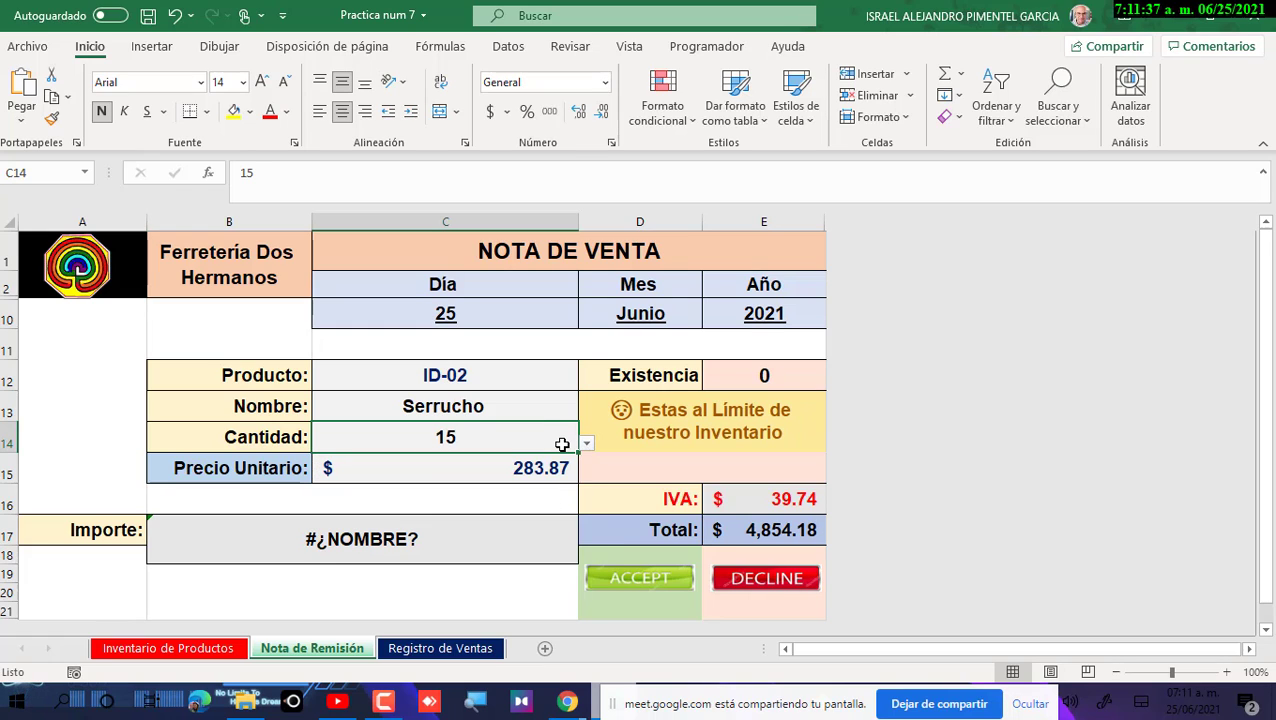
left_click(727, 378)
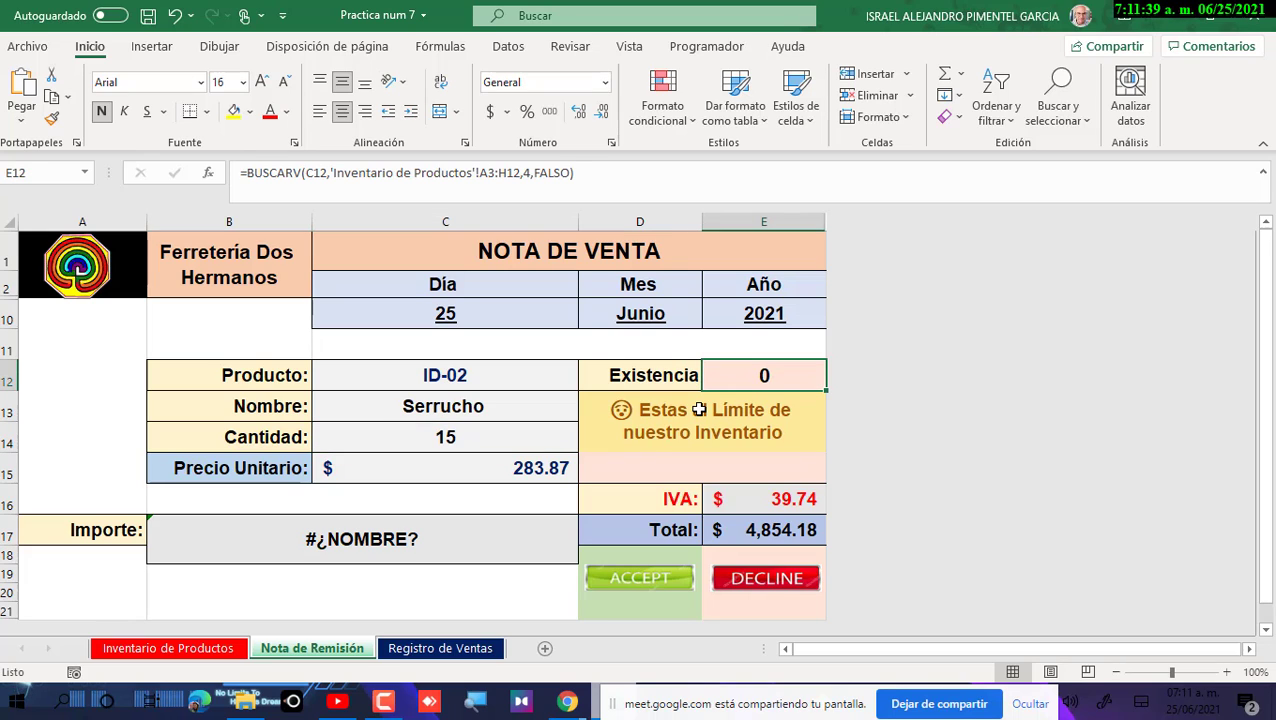
Step: Set the quantity in cell C14 to 11 and check the stock message D13 and the stock in E12
left_click(547, 430)
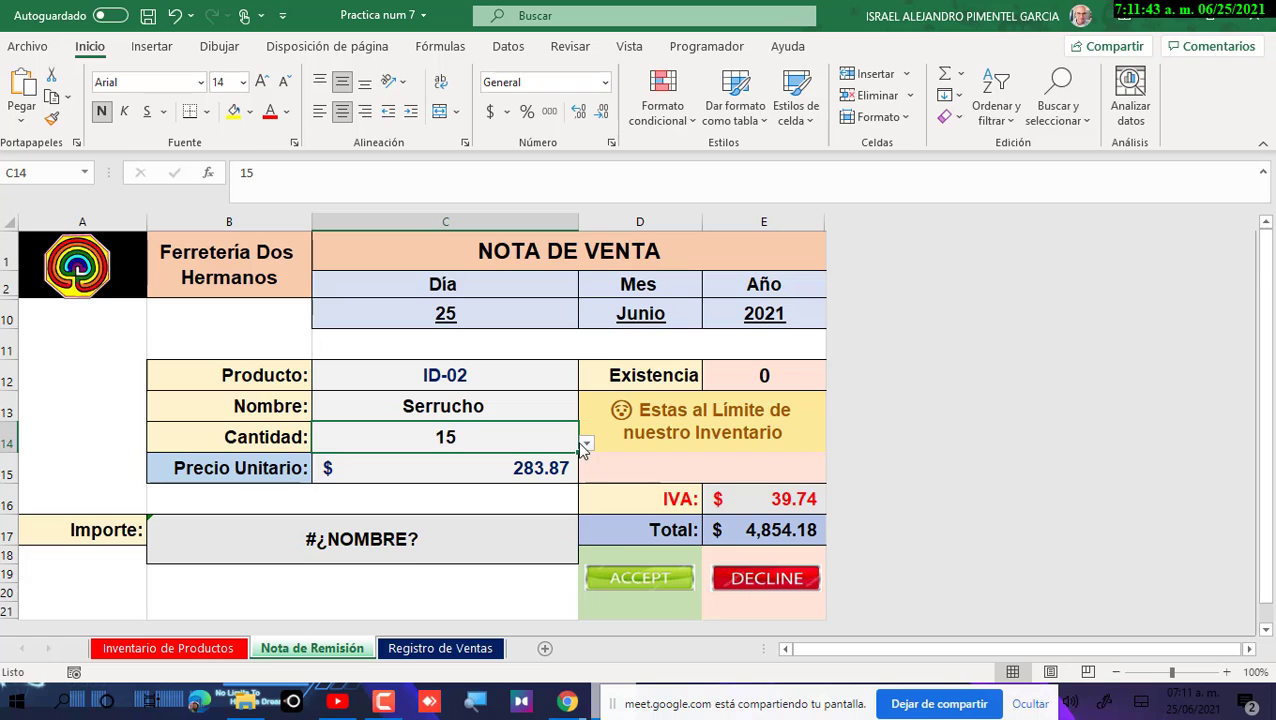
left_click(586, 443)
left_click(584, 471)
left_click(565, 472)
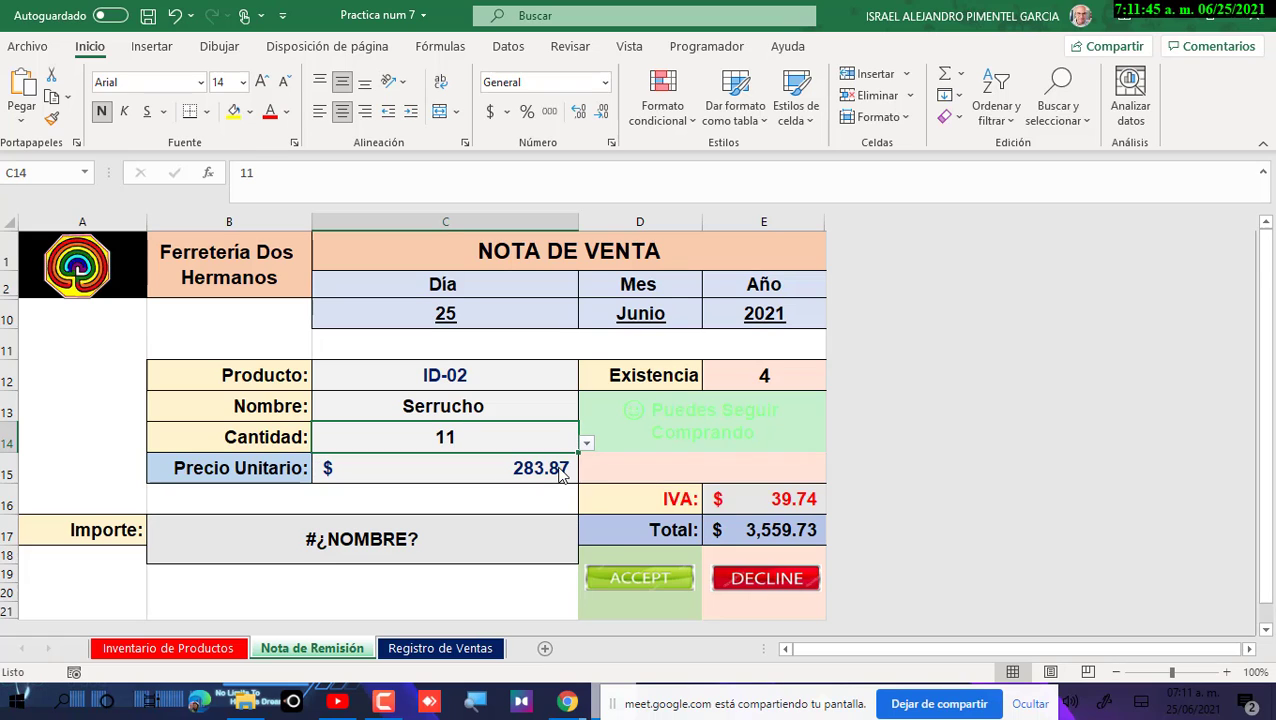
left_click(661, 432)
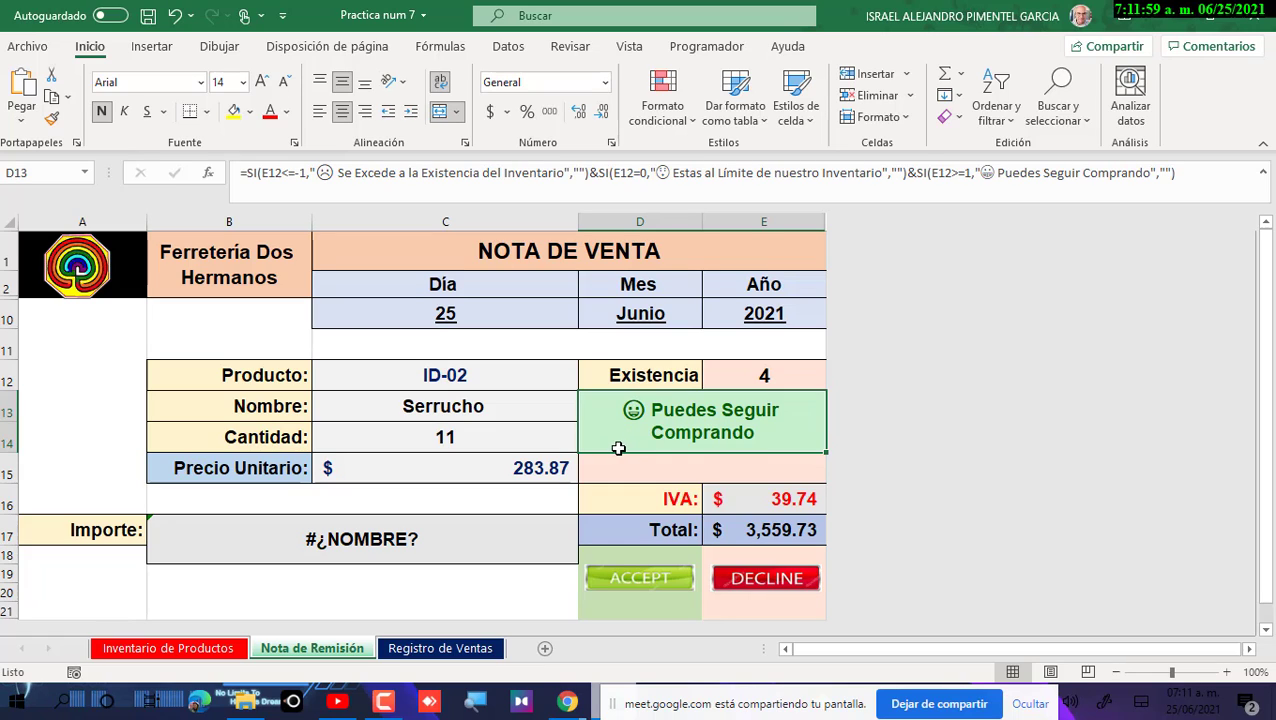
left_click(752, 378)
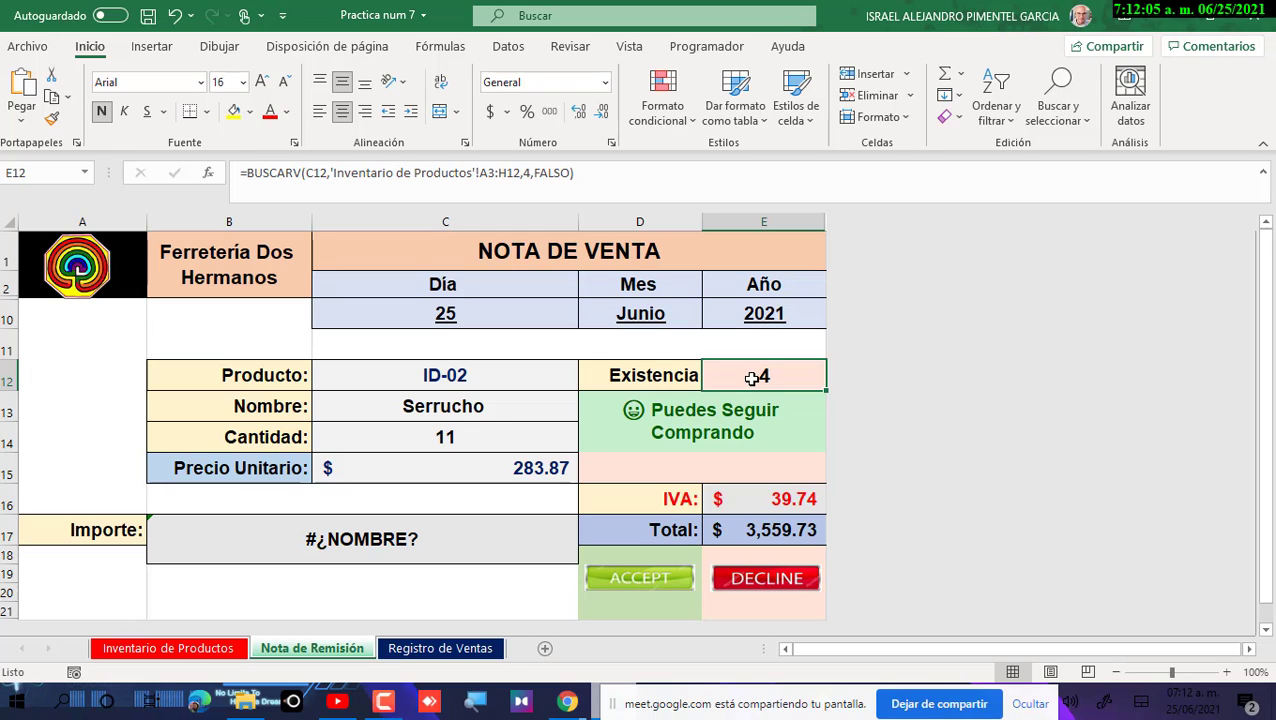
Step: Examine the NumLetras formula of the Importe cell B17 and clear the cell's contents
left_click(312, 541)
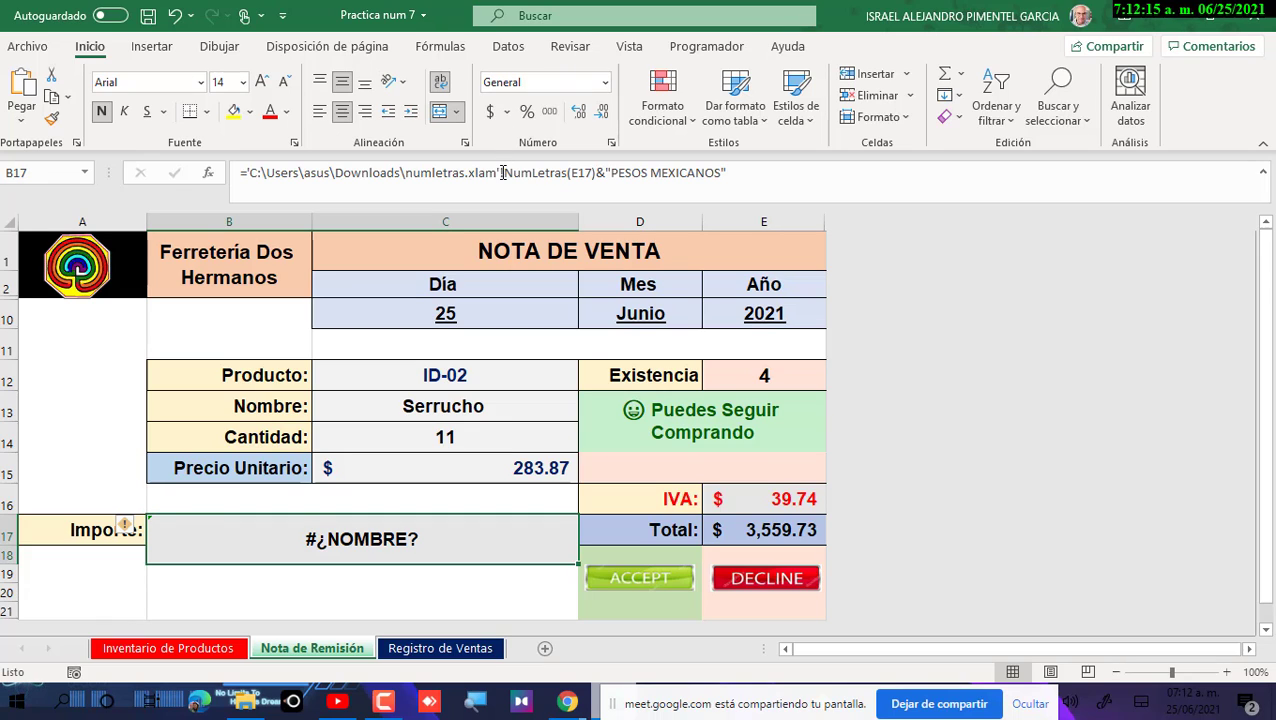
left_click_drag(501, 172, 790, 207)
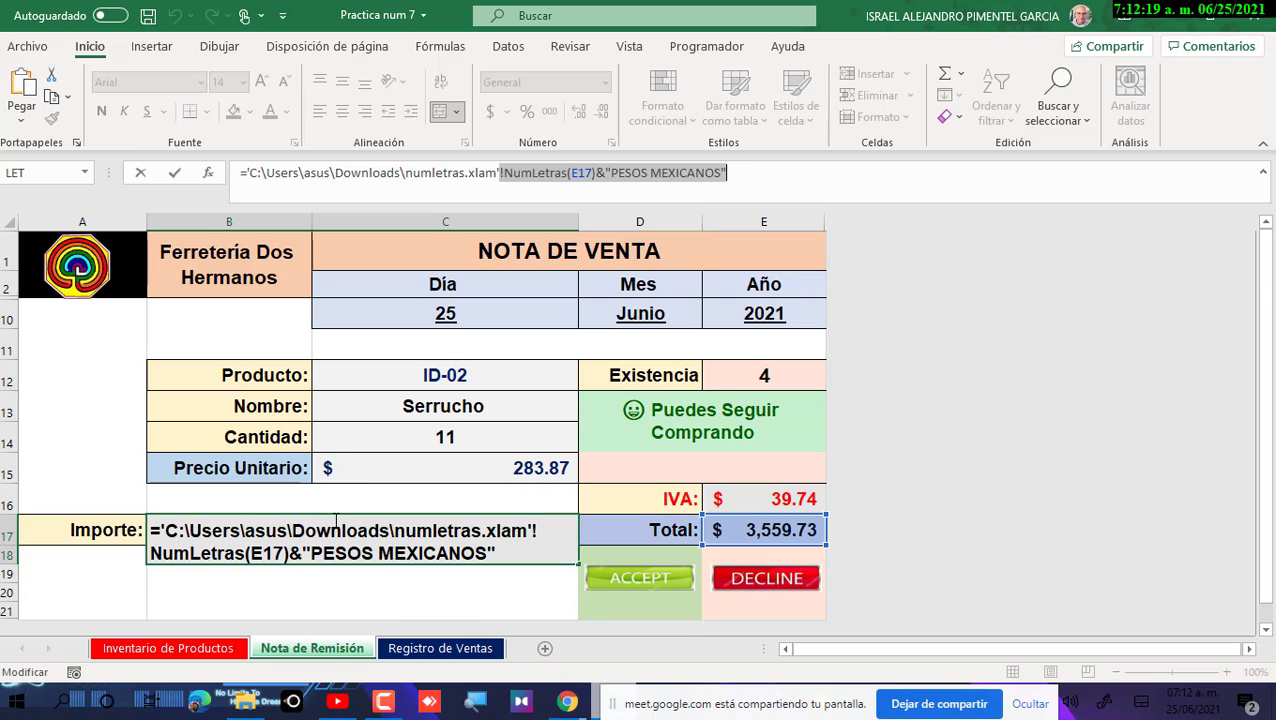
key("Escape")
key("Delete")
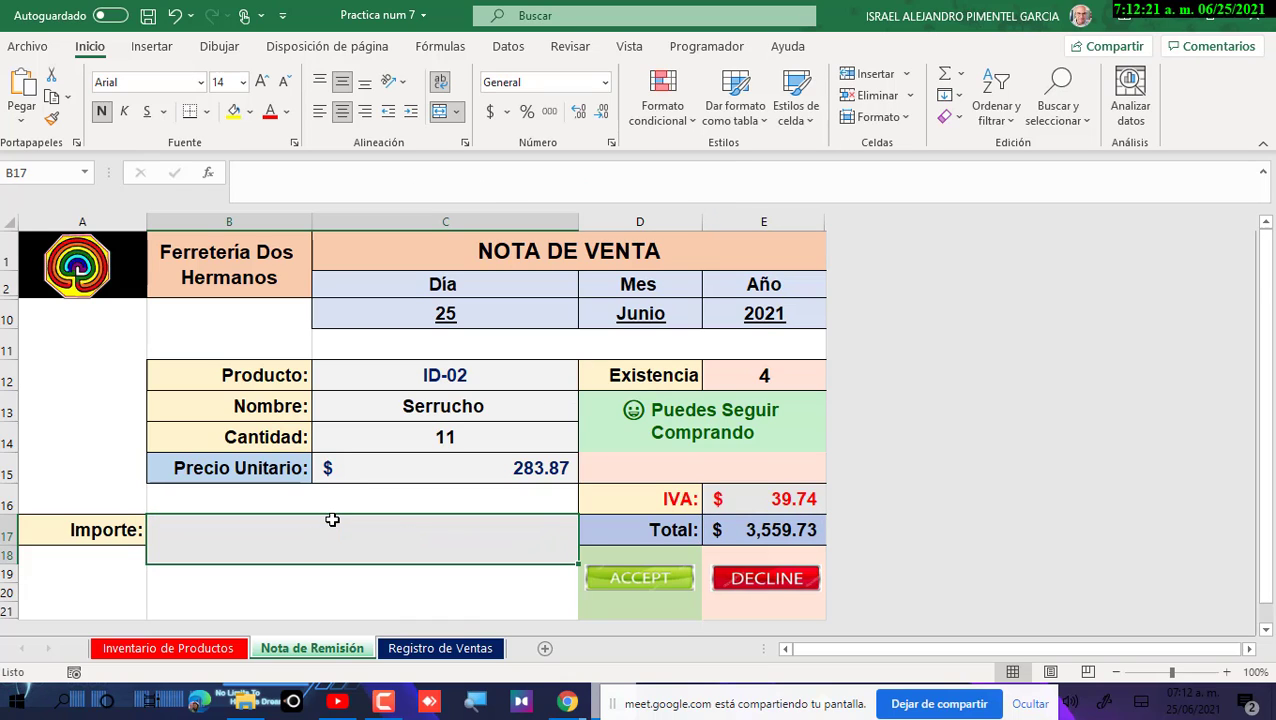
Step: Open the list of available Excel add-ins from the Complementos section of the program options
left_click(35, 42)
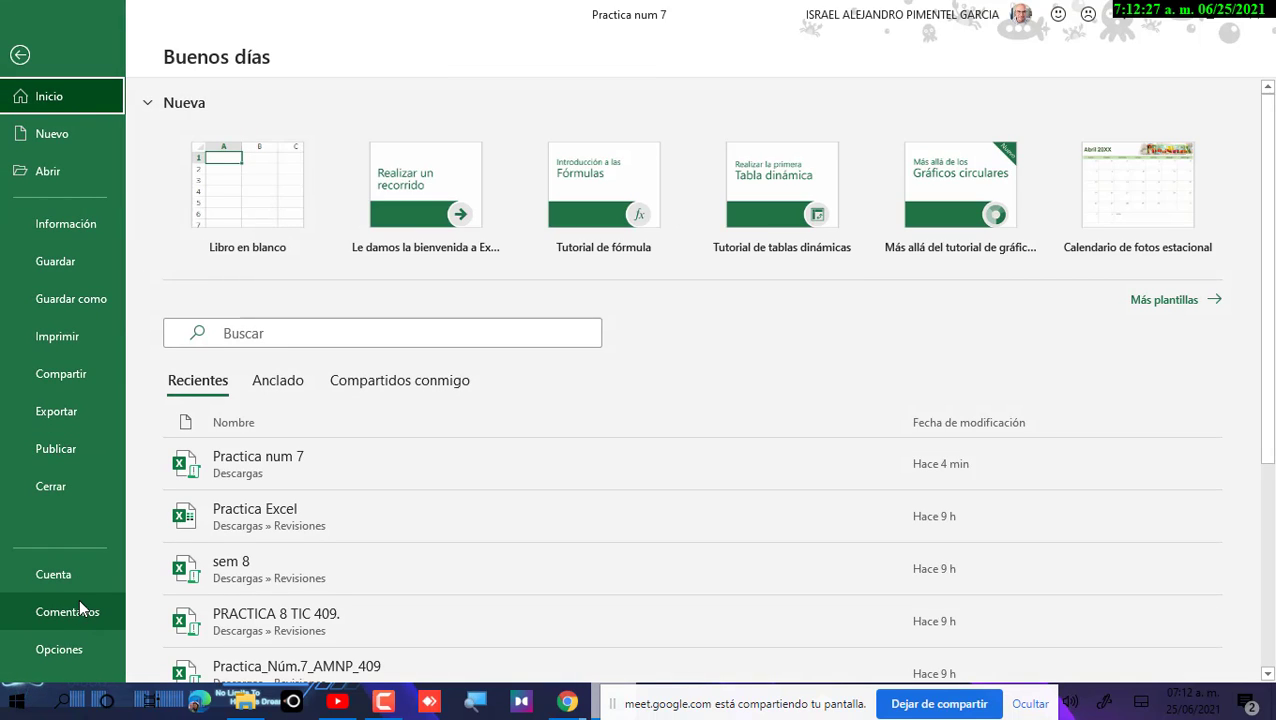
left_click(71, 649)
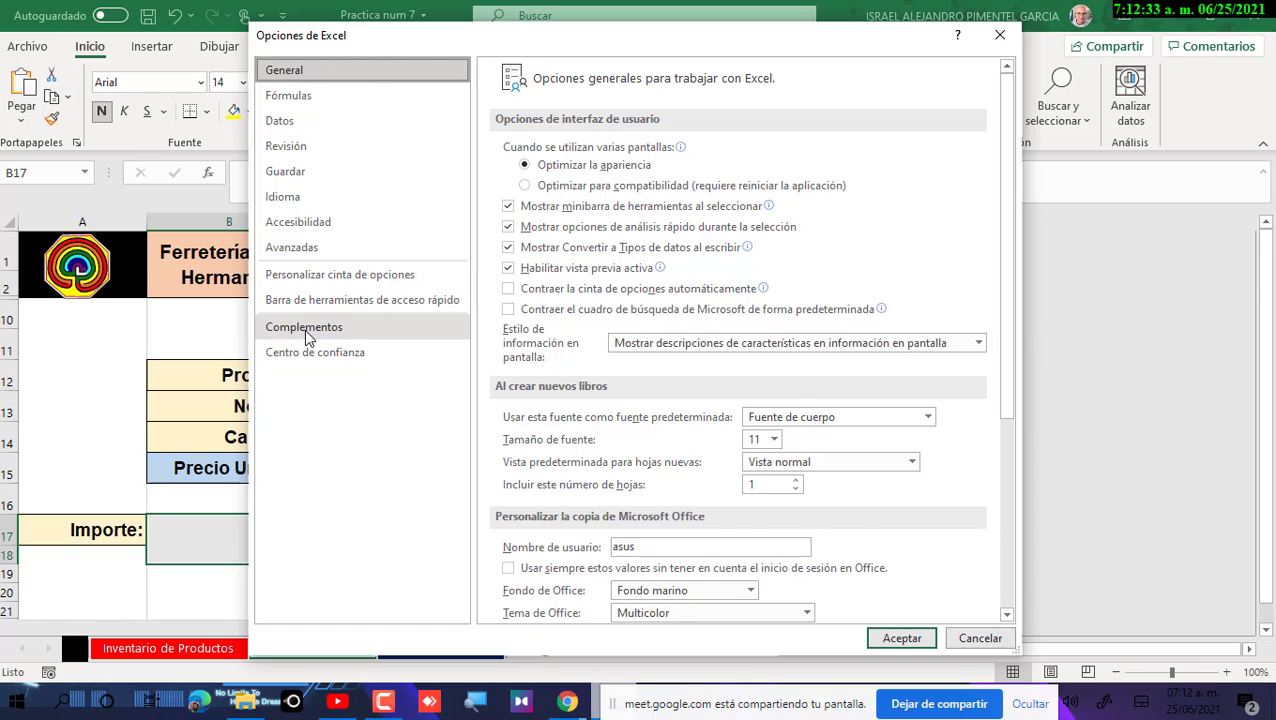
left_click(305, 333)
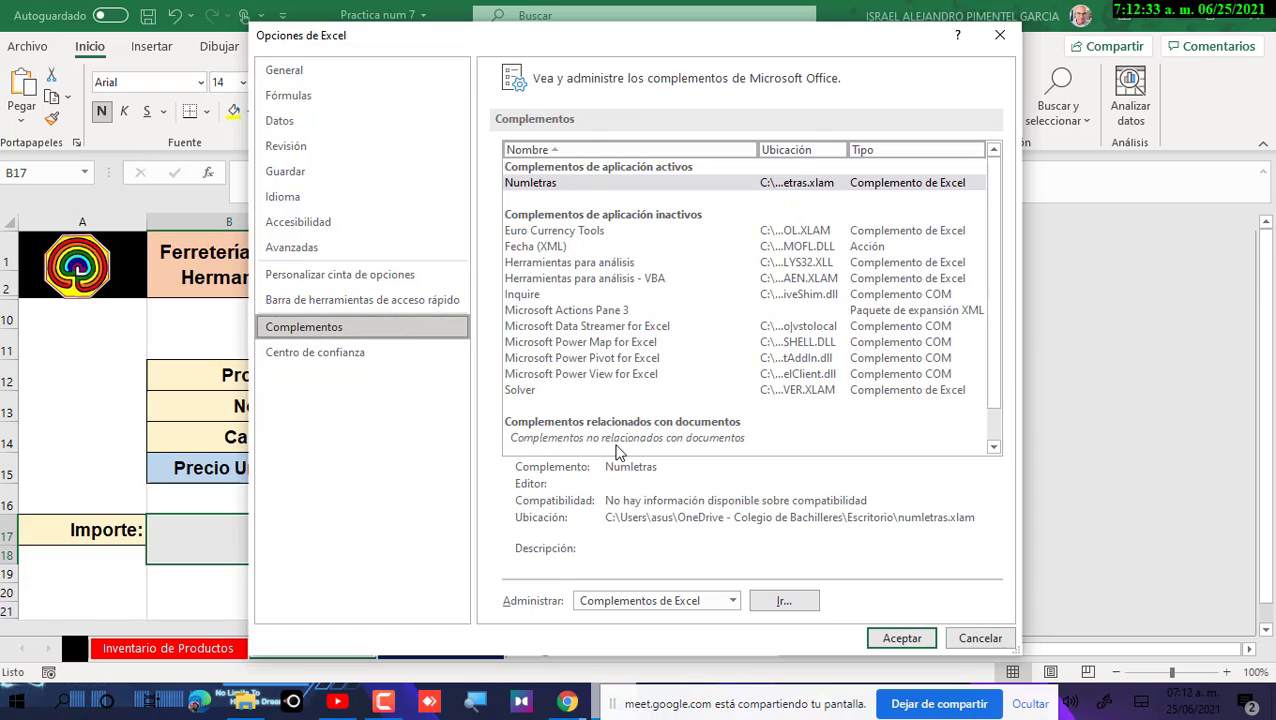
left_click(787, 604)
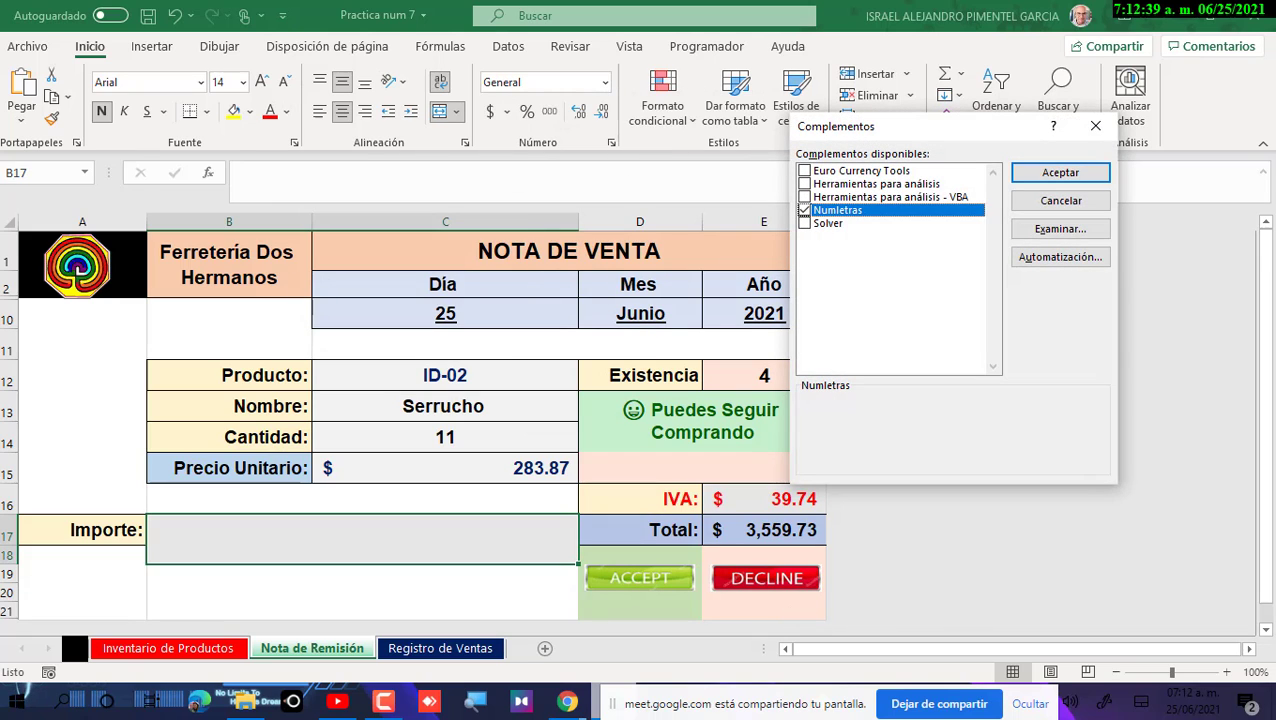
Step: Load the numletras add-in file from the Escritorio folder, replacing the existing copy, and accept the add-in selection with Numletras enabled
left_click(1055, 230)
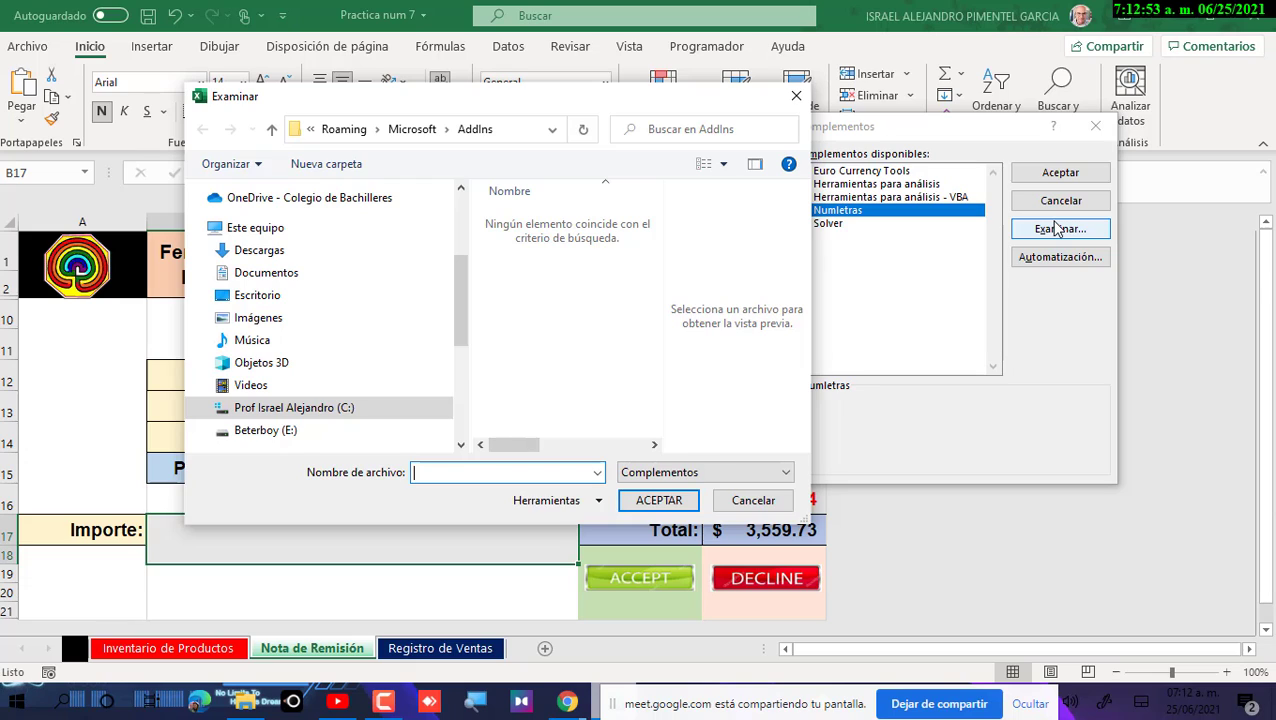
left_click(270, 296)
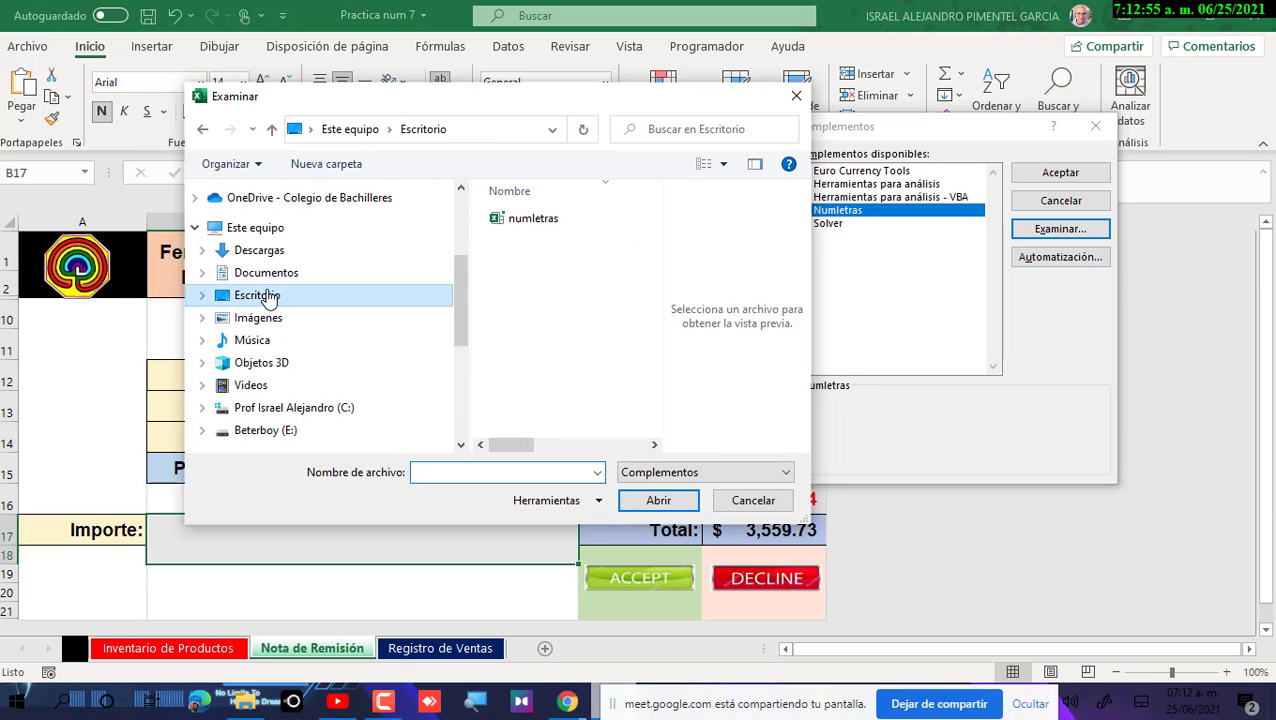
left_click(520, 219)
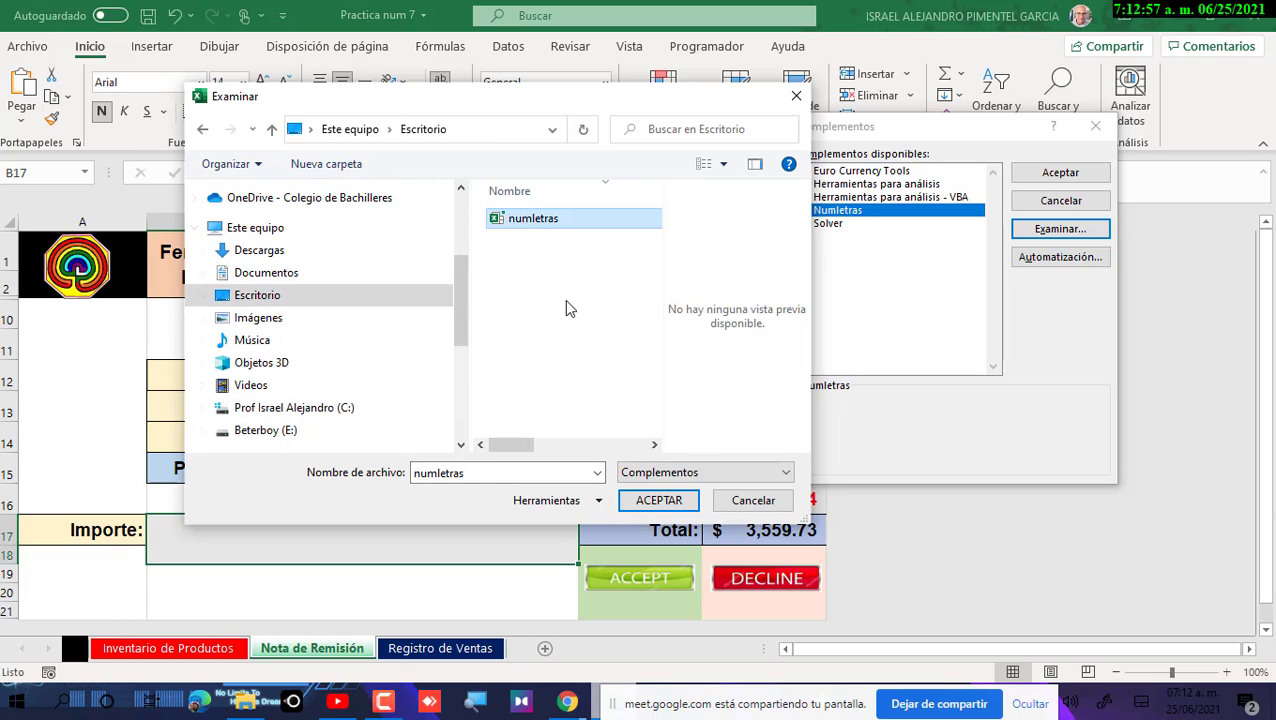
left_click(658, 500)
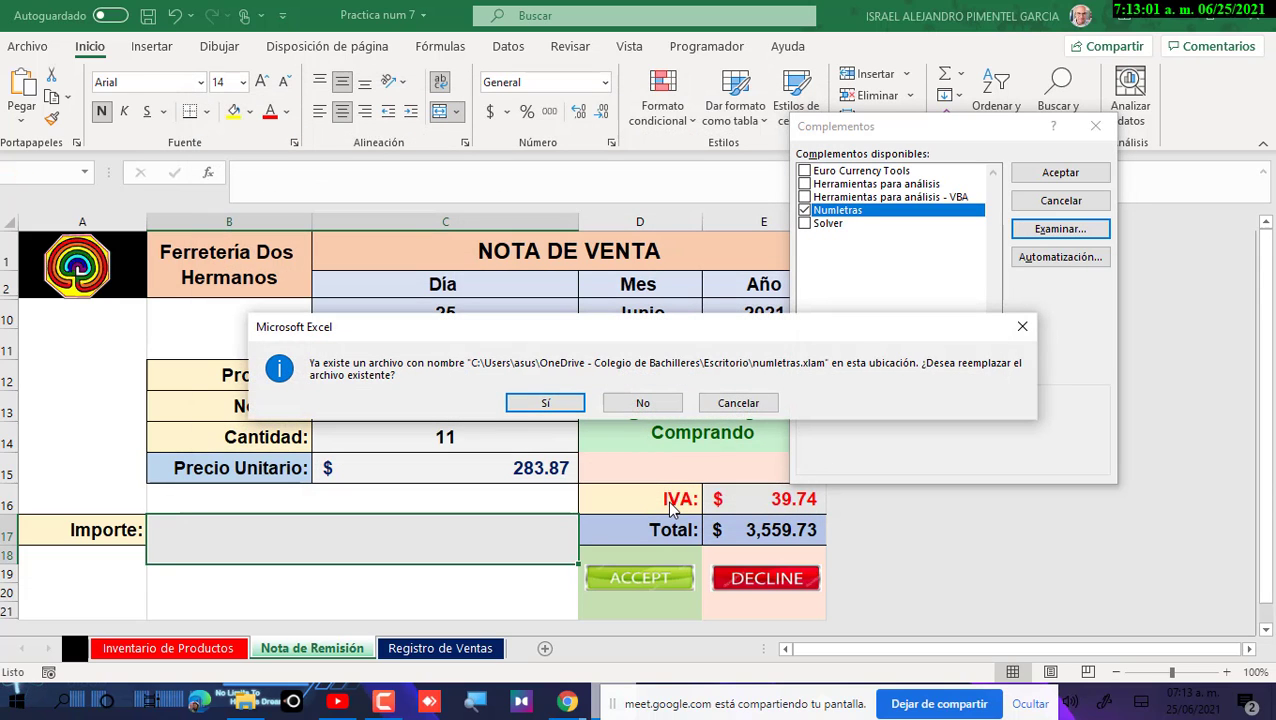
left_click(552, 404)
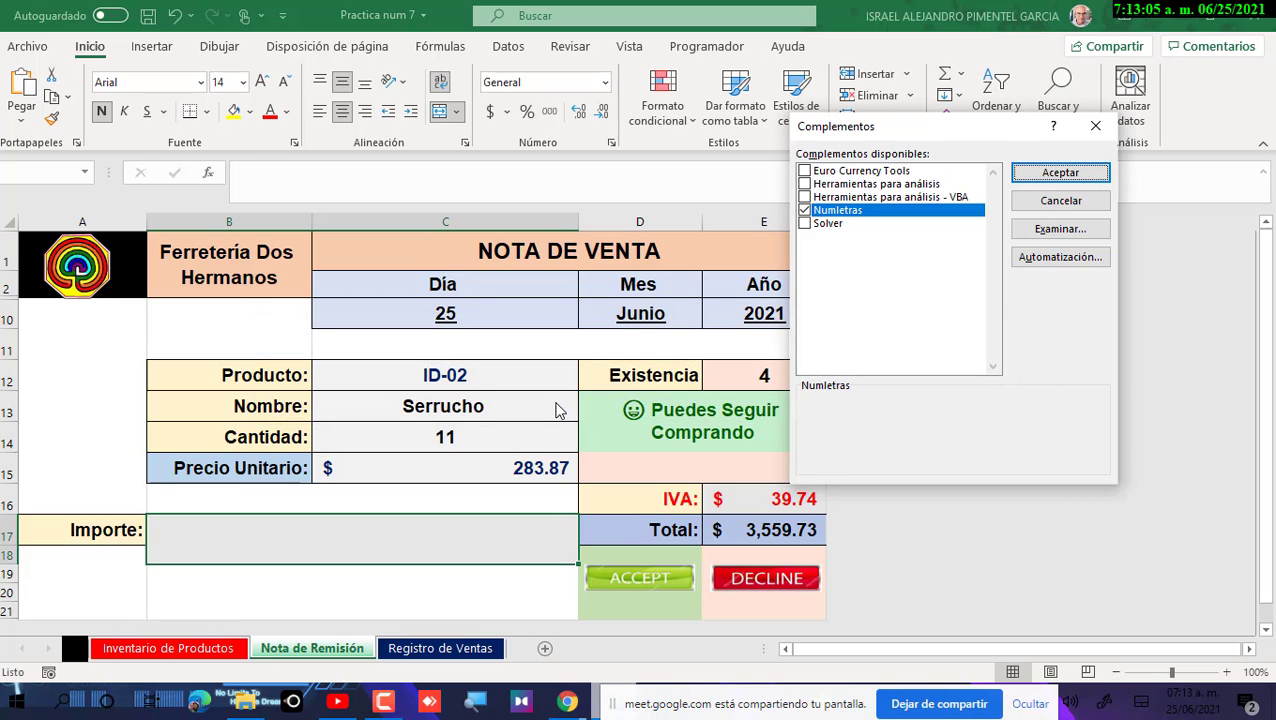
left_click(1068, 175)
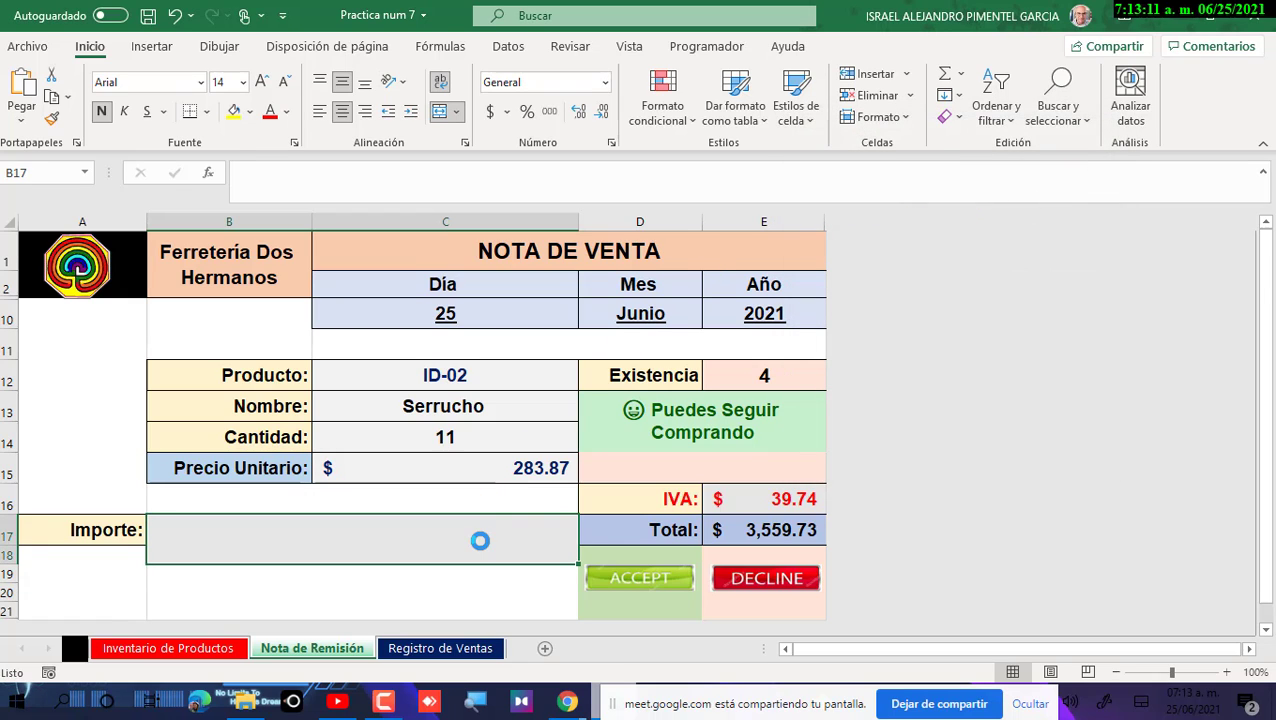
Step: Enter the formula =NumLetras(E17)&"" in the Importe cell B17 to write the total in words
type("=num")
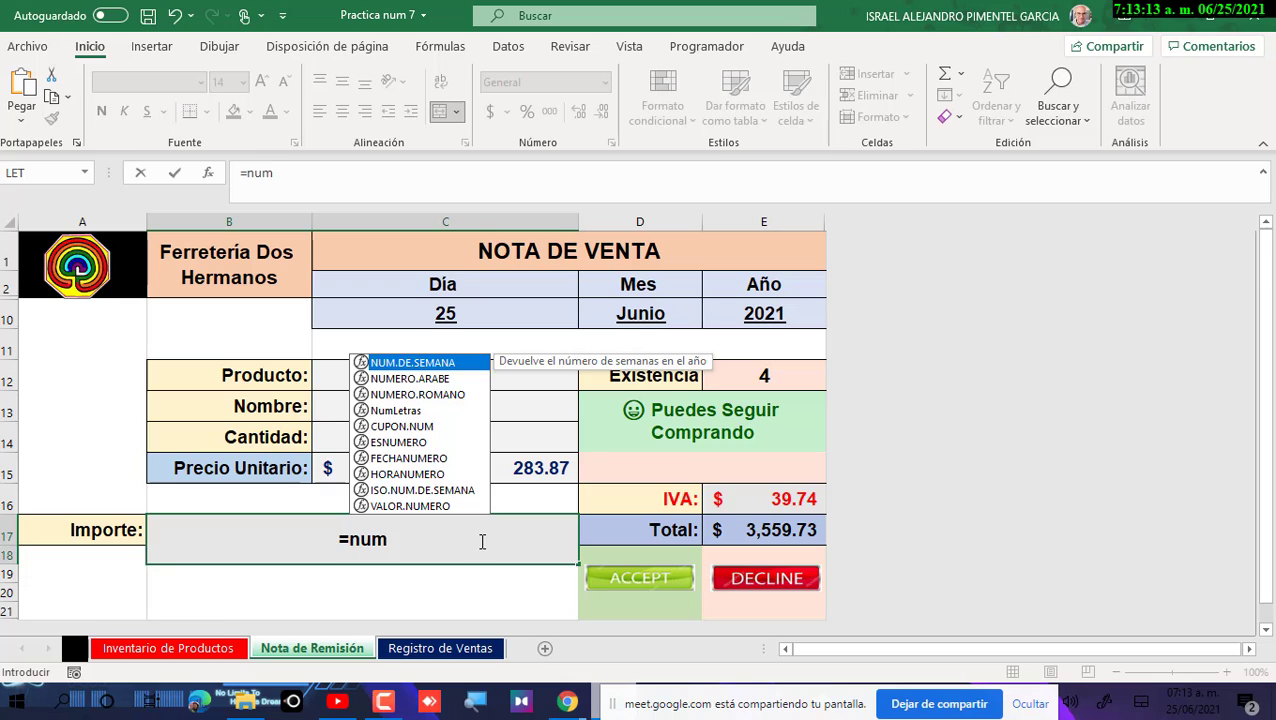
left_click(456, 420)
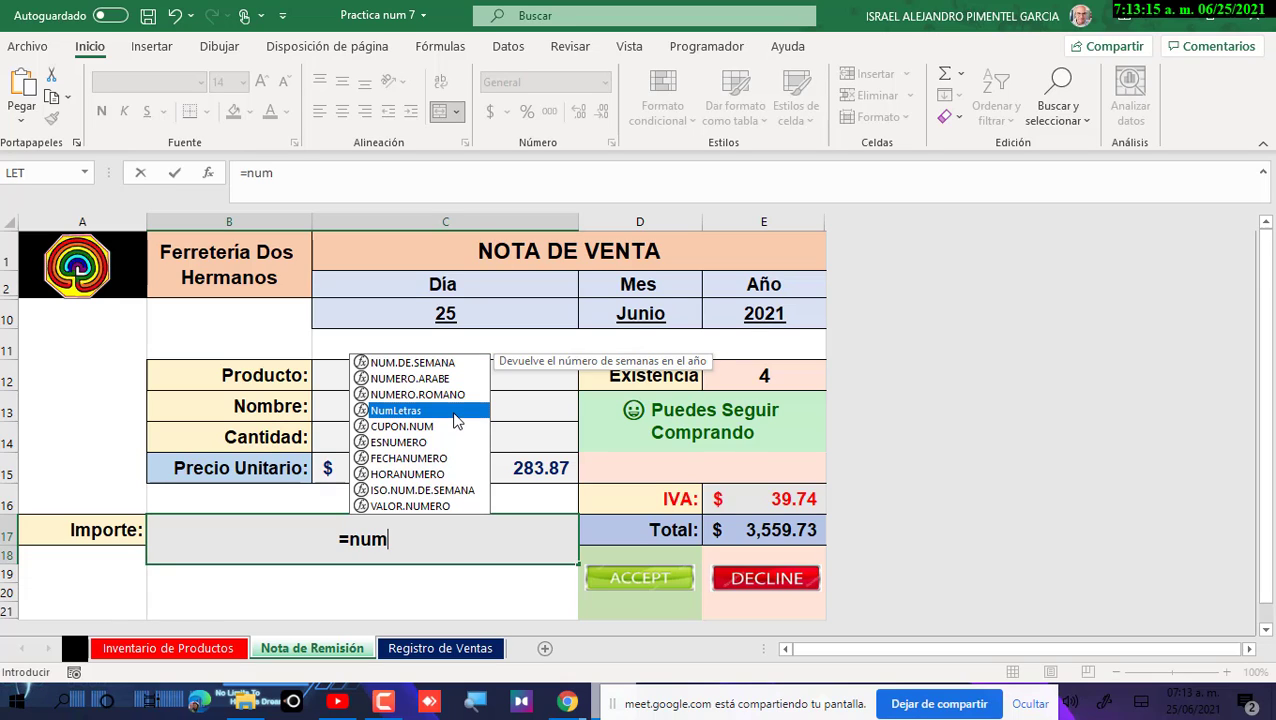
double_click(456, 420)
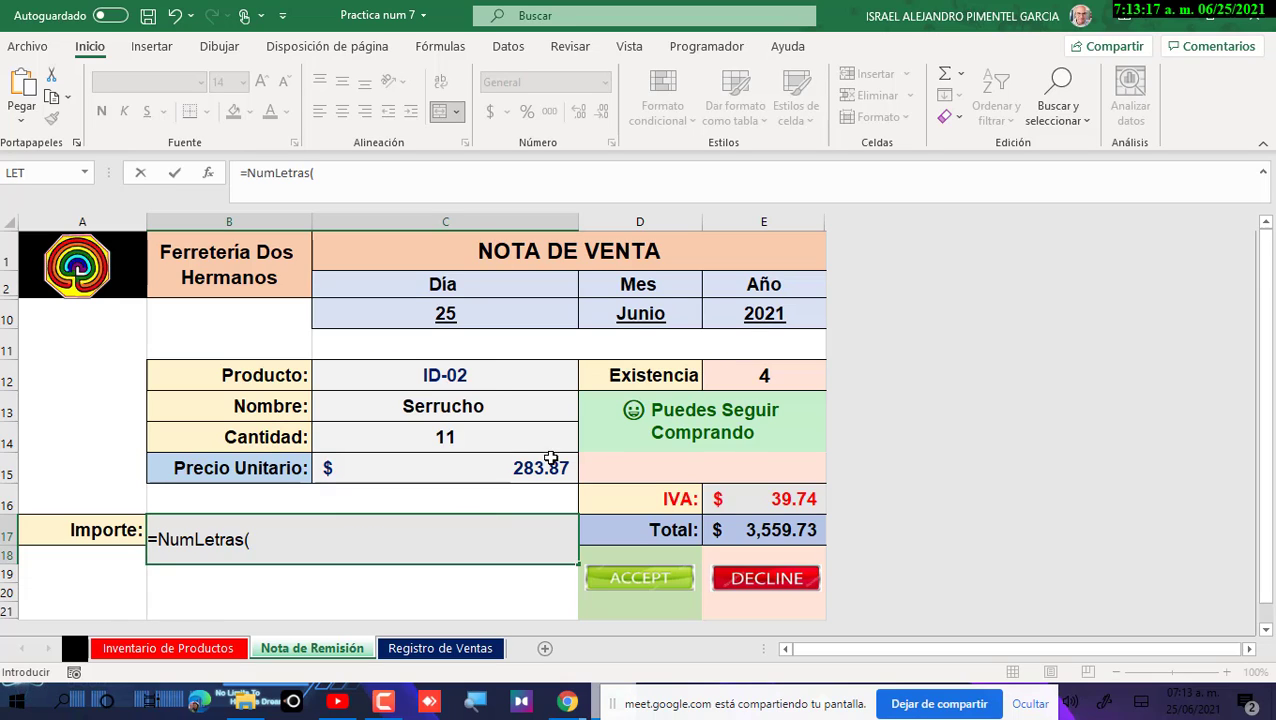
left_click(765, 532)
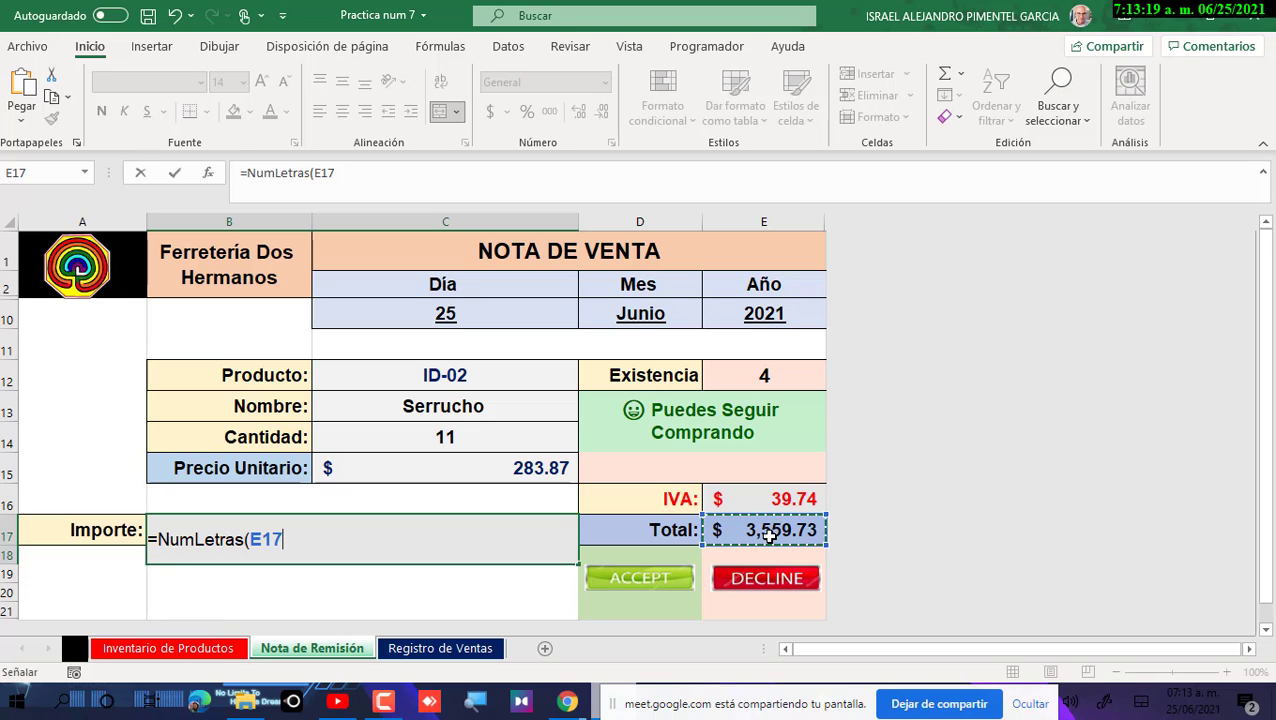
type(")")
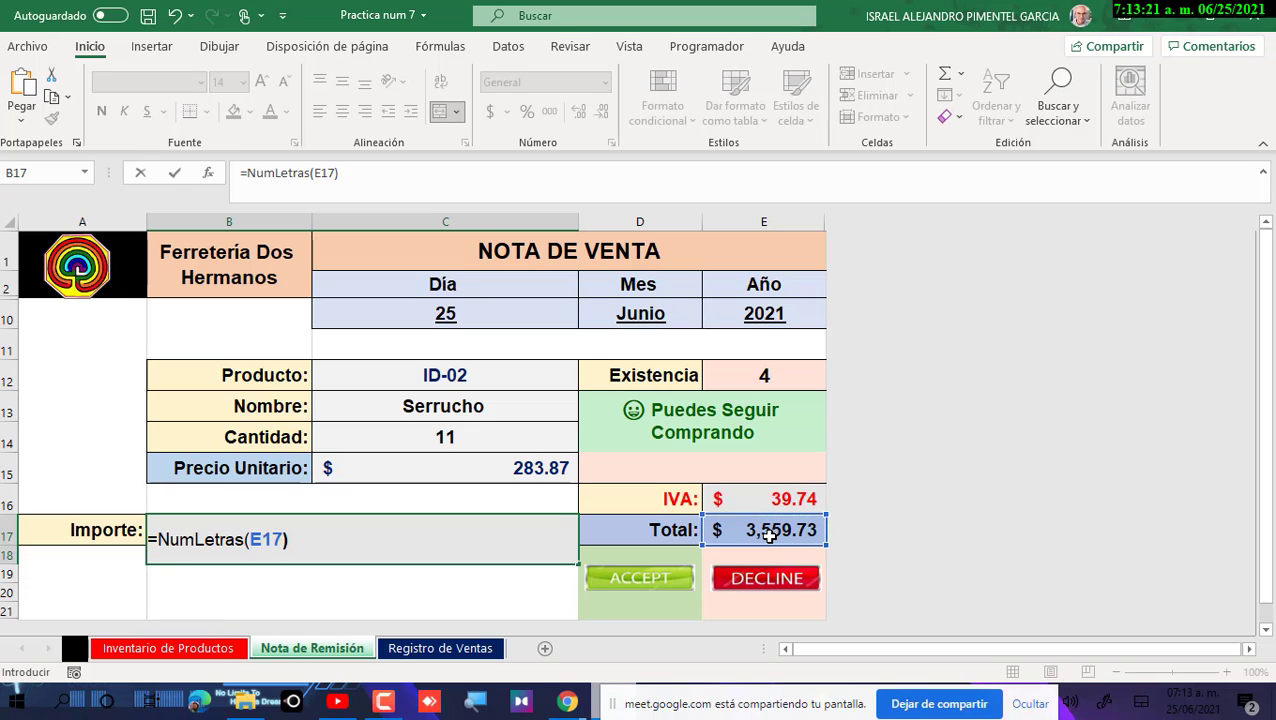
type("&")
type("\"\"")
key("Left")
key("Right")
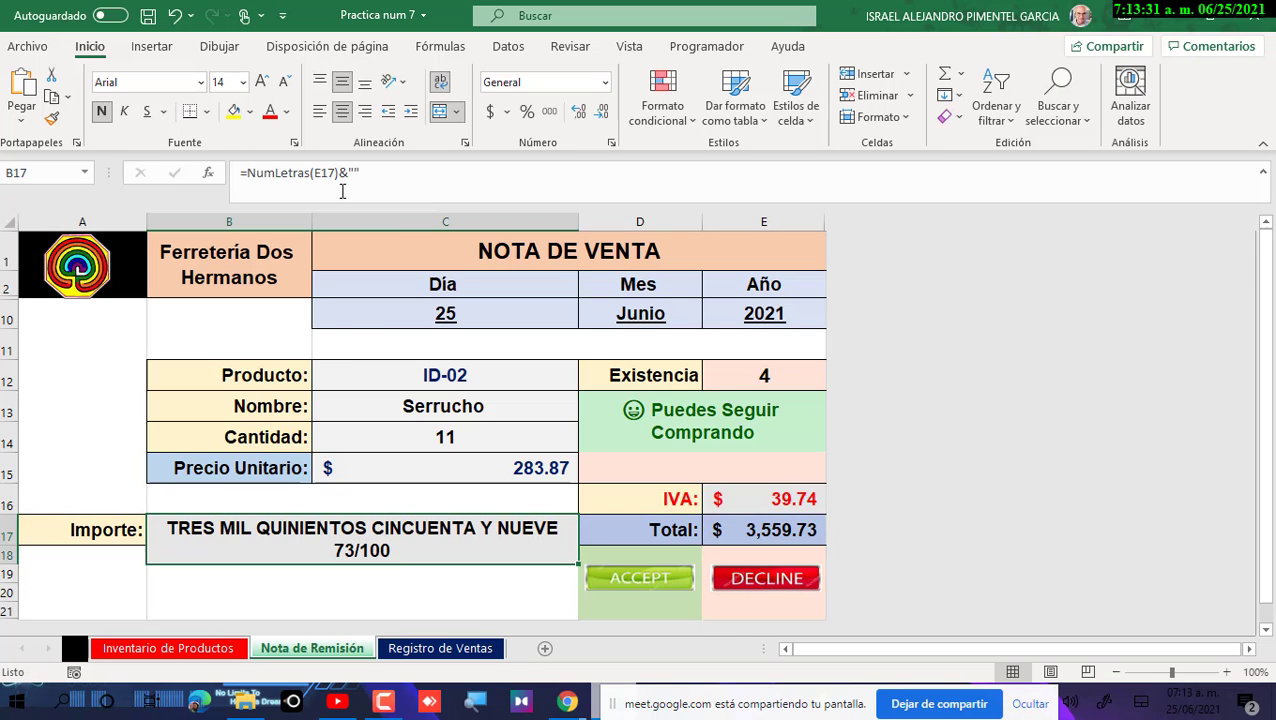
Step: Add the text PESOS MEXICANOS between the quotation marks of the NumLetras formula in cell B17
left_click(355, 172)
type("PESIS")
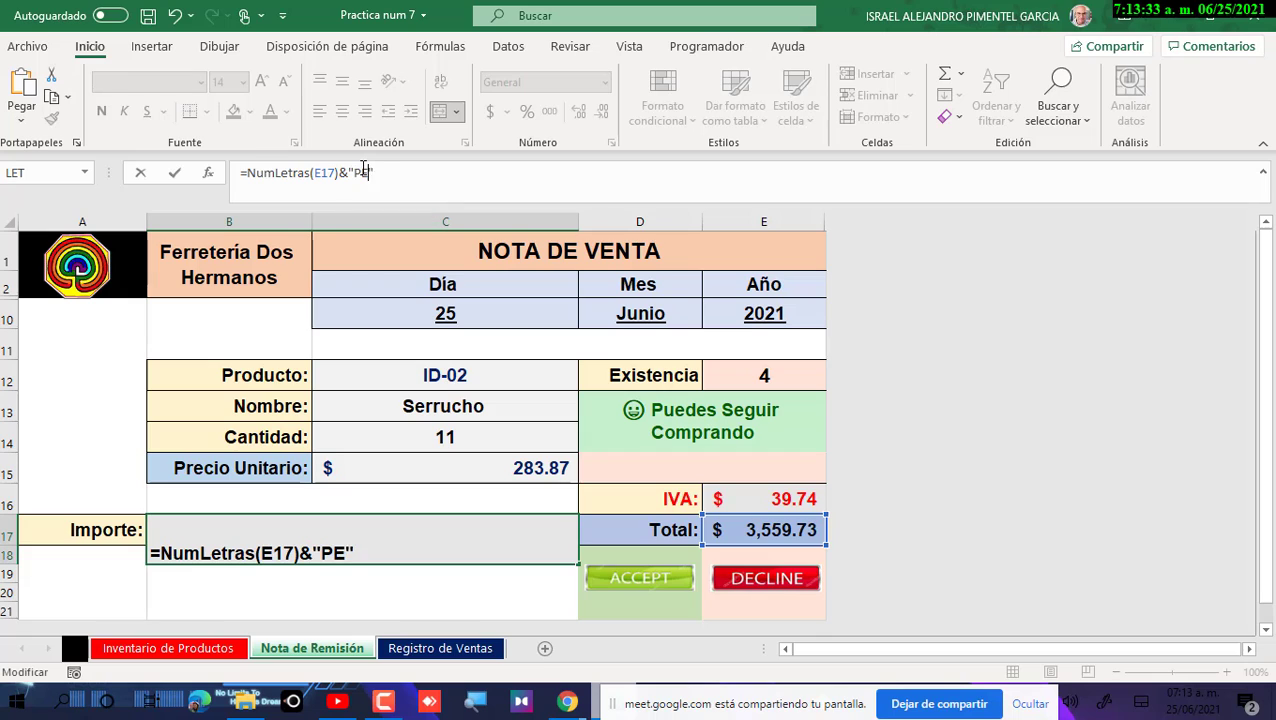
key("BackSpace")
key("BackSpace")
type("OS ME")
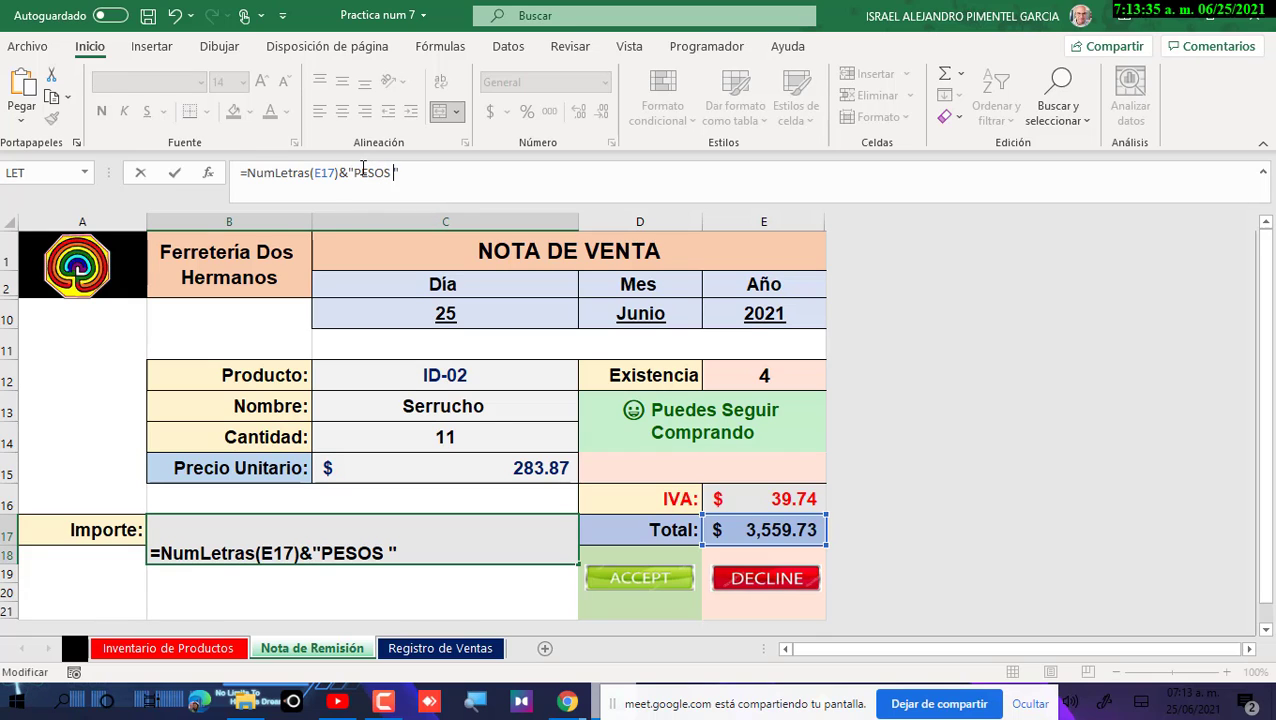
type("XICANOS")
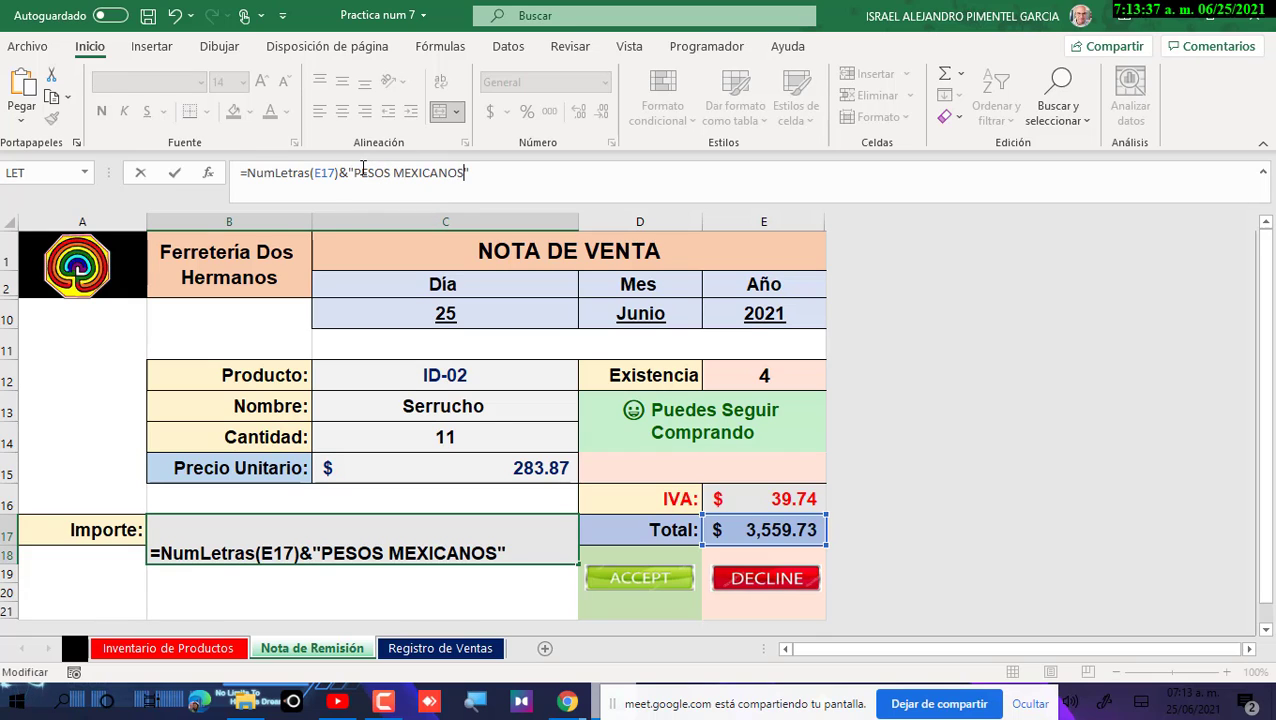
key("Return")
left_click(327, 530)
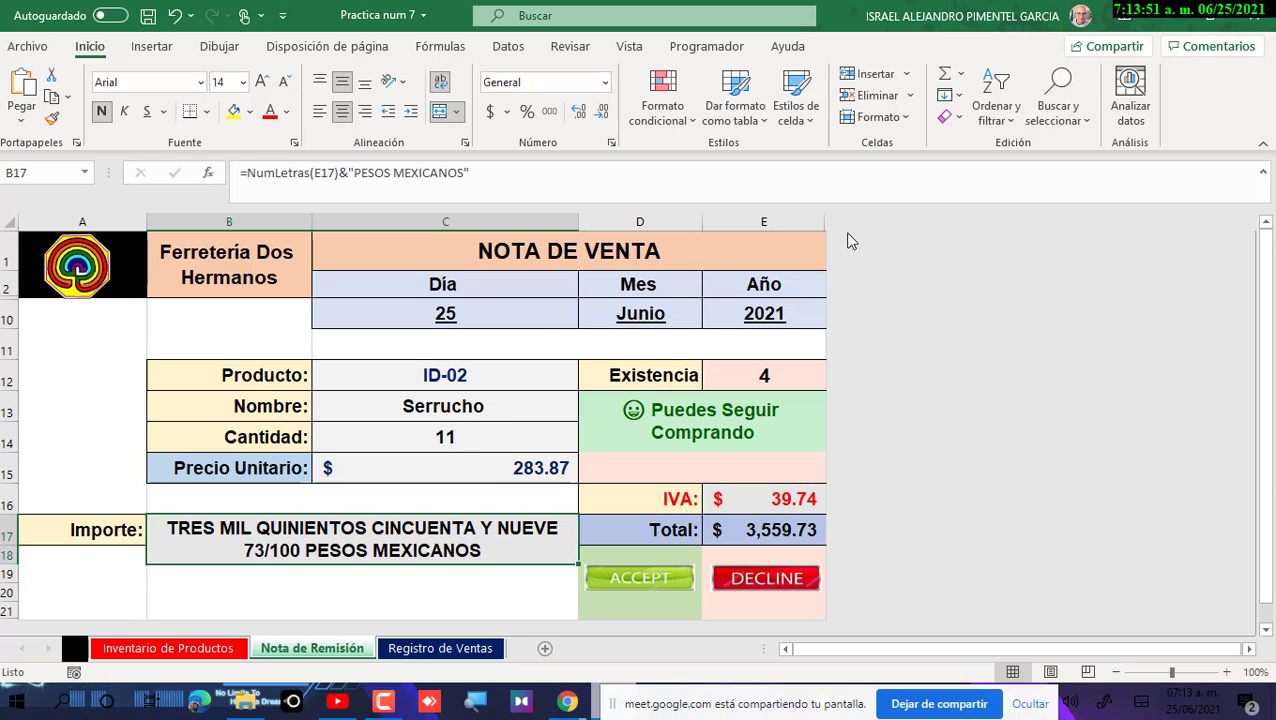
Step: Review the Total and Importe formulas, set the quantity in cell C14 to 8, and check the amount in words in B17
left_click(736, 526)
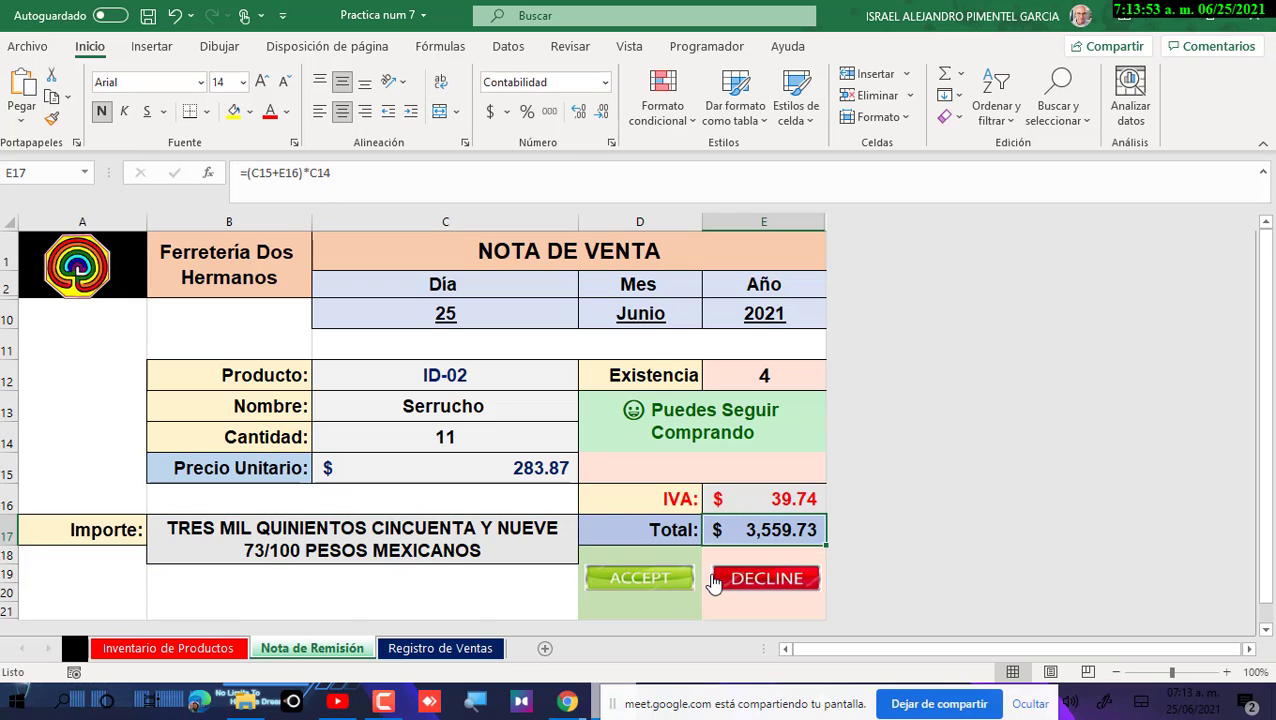
left_click(455, 550)
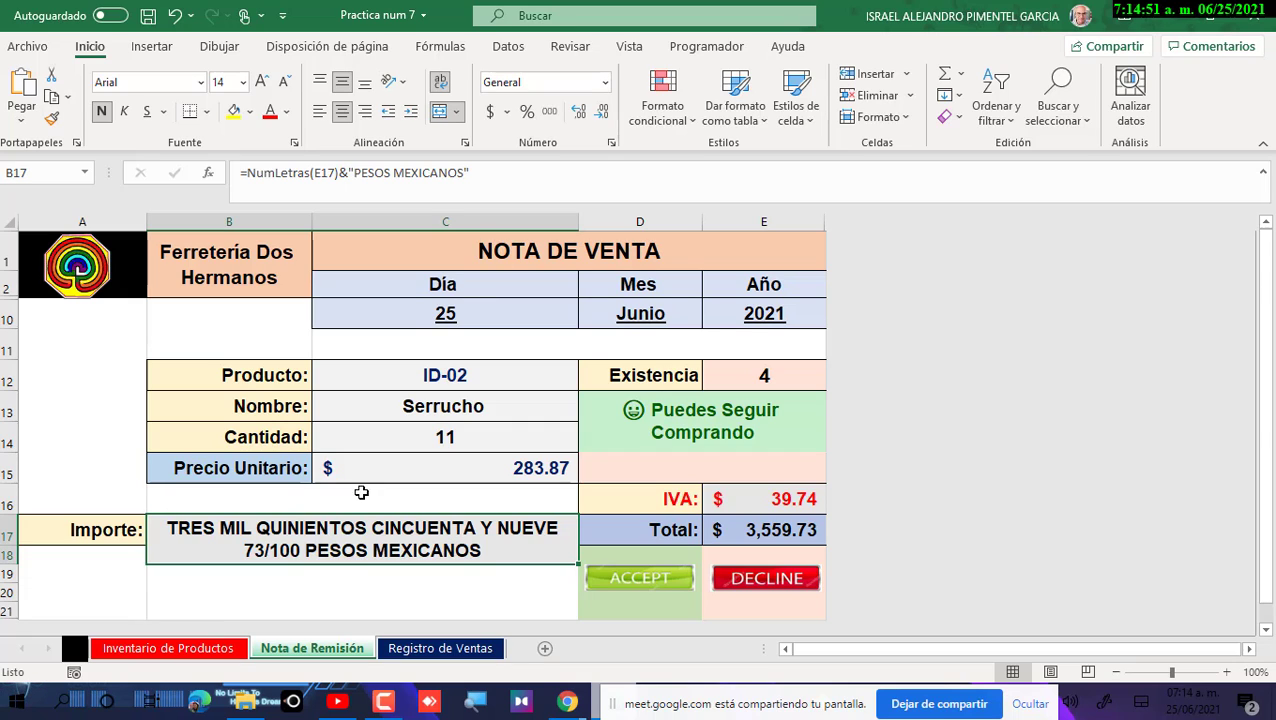
left_click(521, 375)
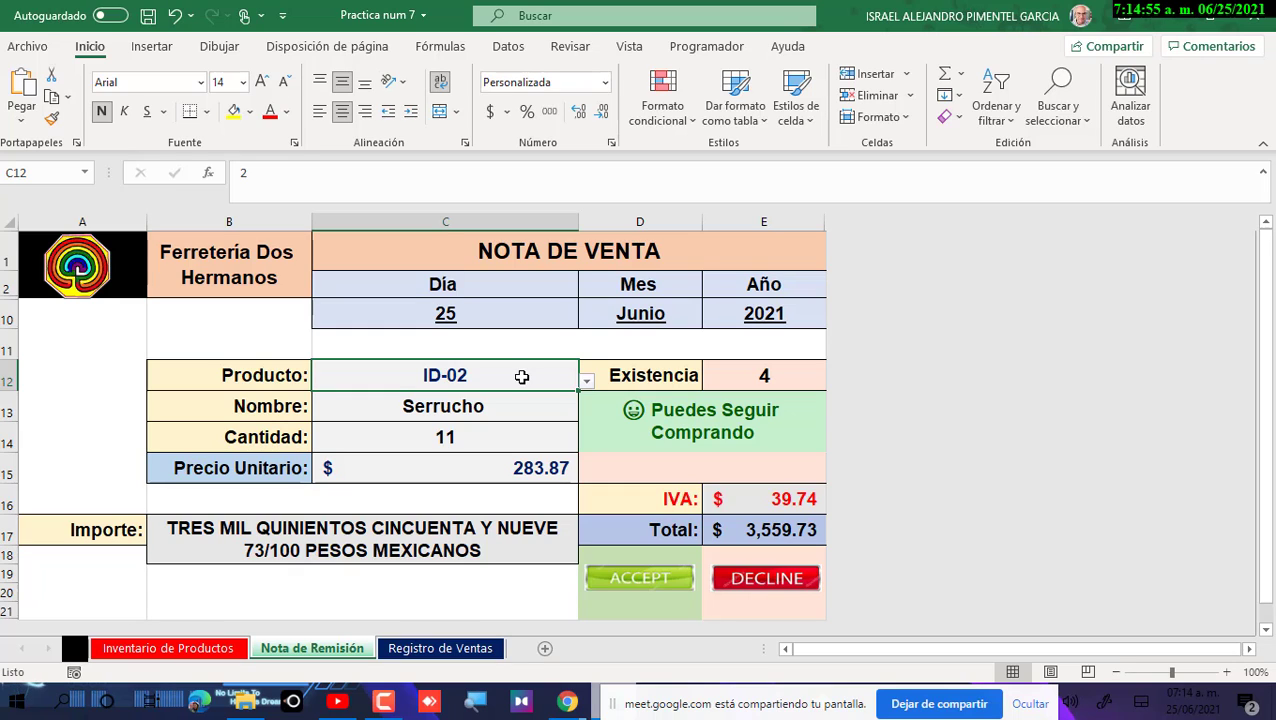
left_click(559, 428)
left_click(586, 443)
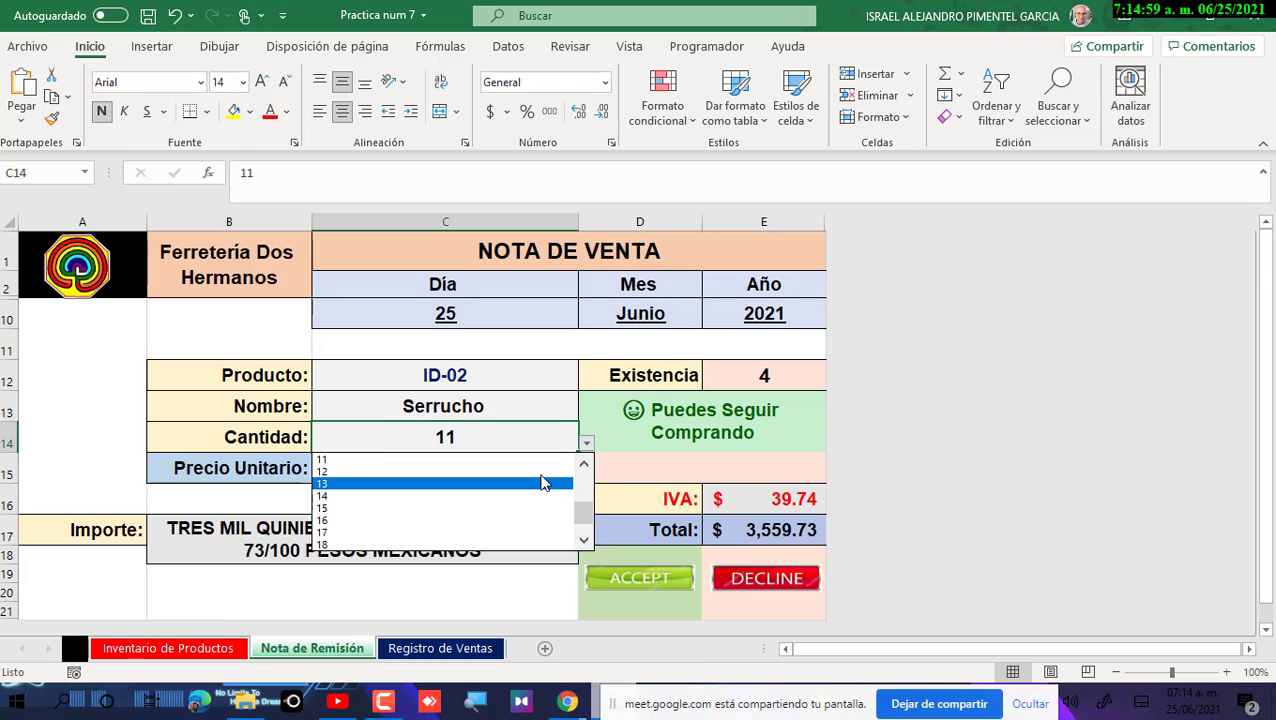
left_click(585, 464)
left_click(542, 472)
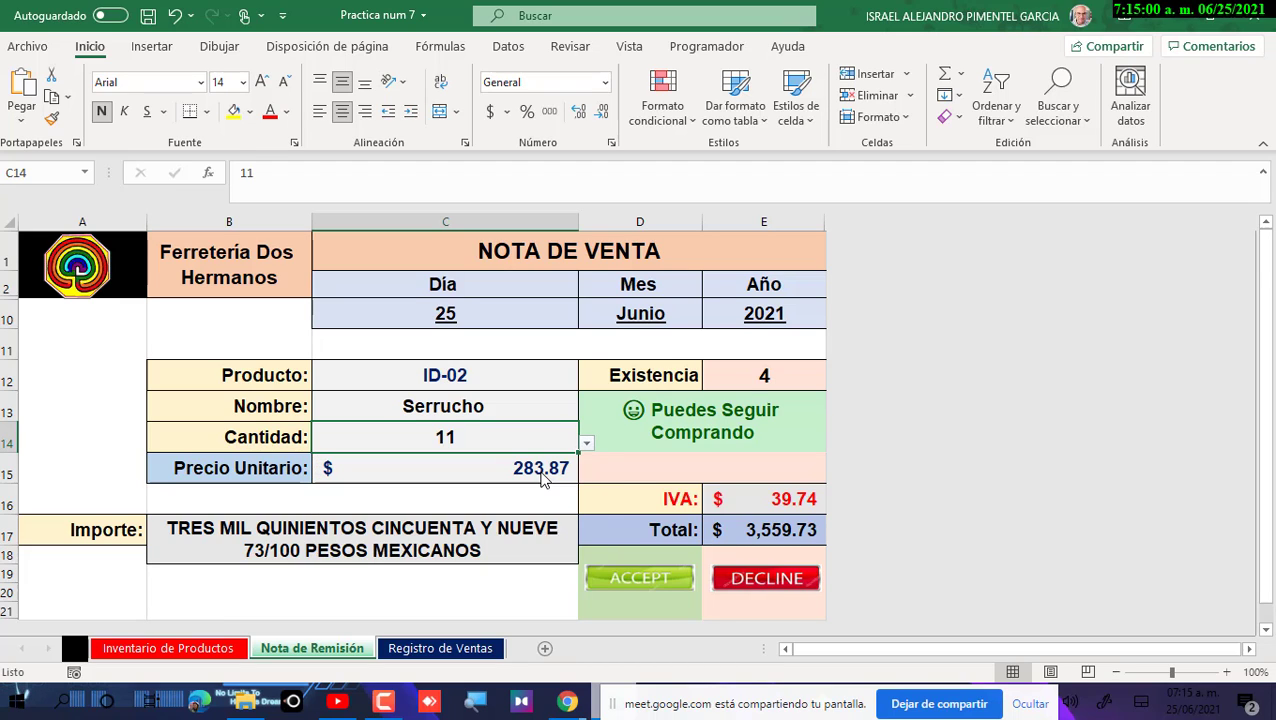
left_click(435, 541)
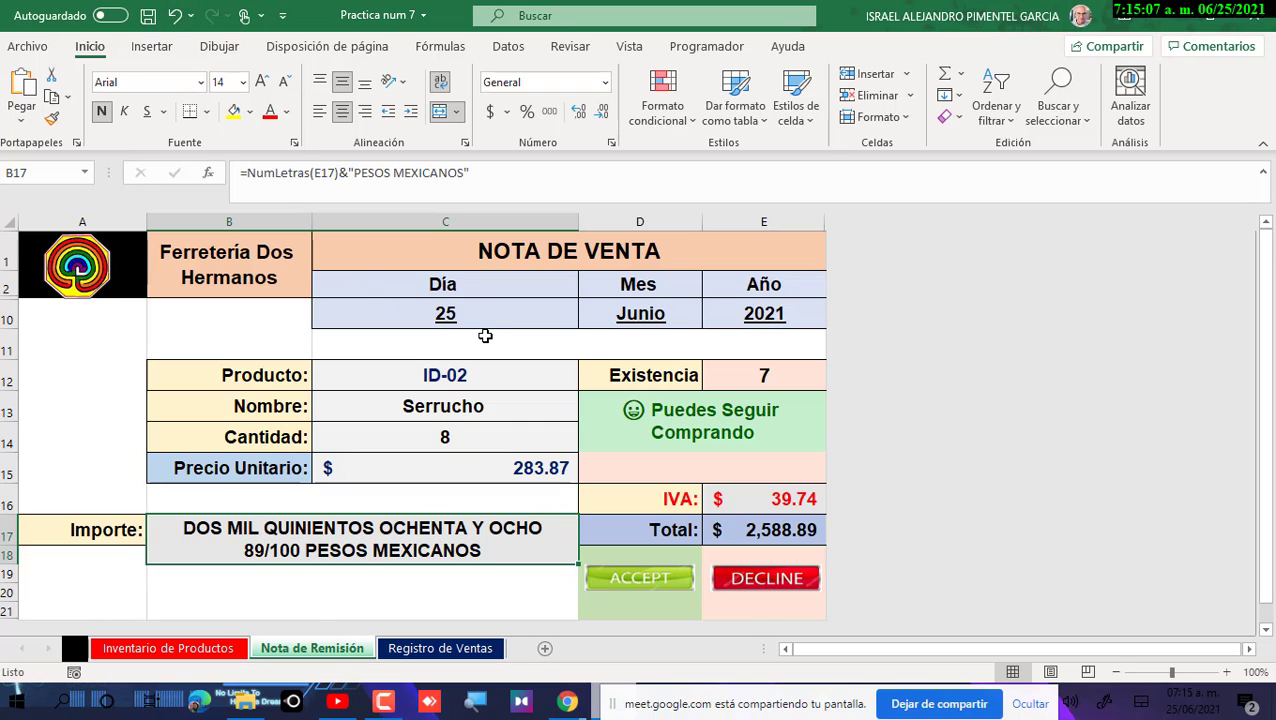
Step: View the Registro de Ventas sheet, return to Nota de Remisión, and run the note's ACCEPT macro to record the sale
left_click(474, 649)
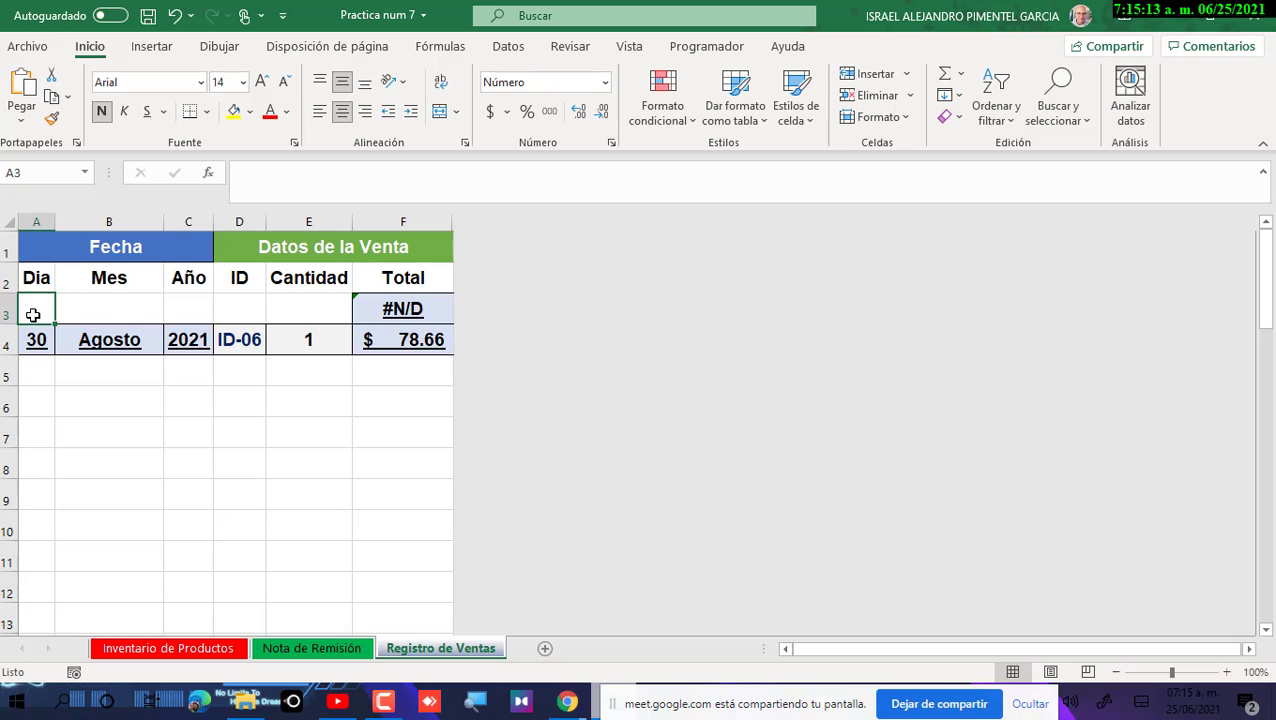
left_click(305, 655)
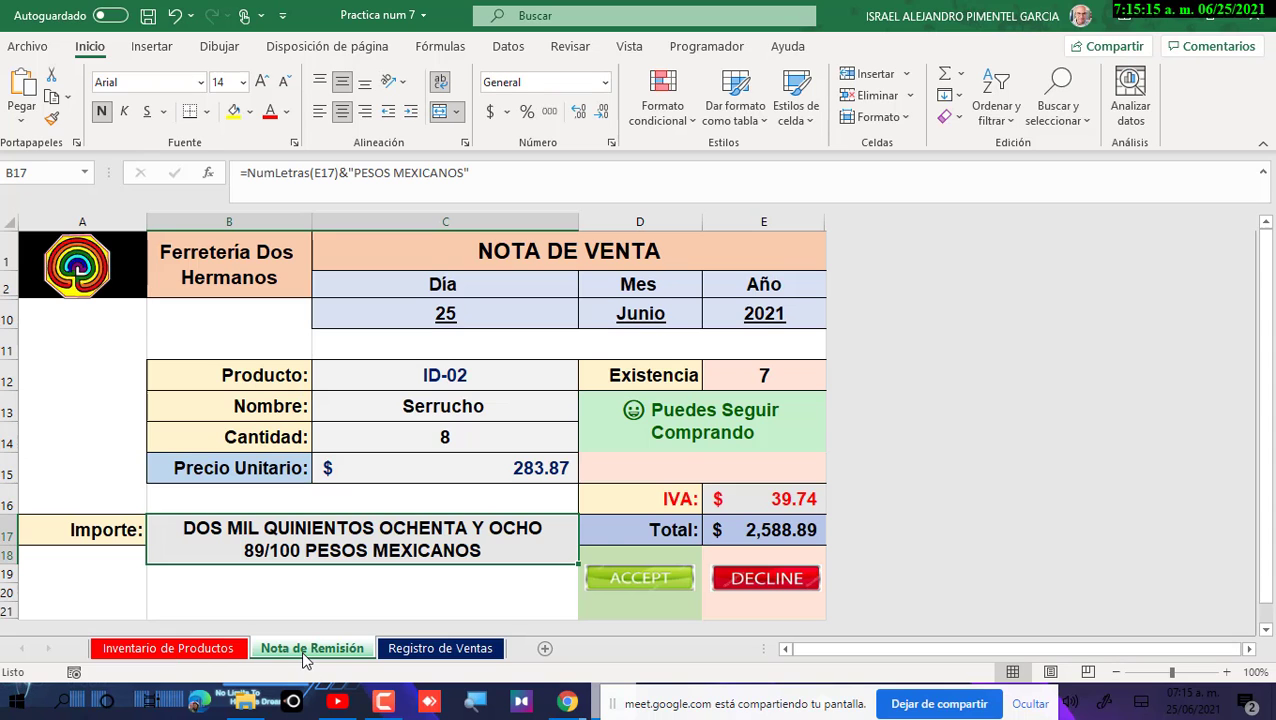
left_click(616, 596)
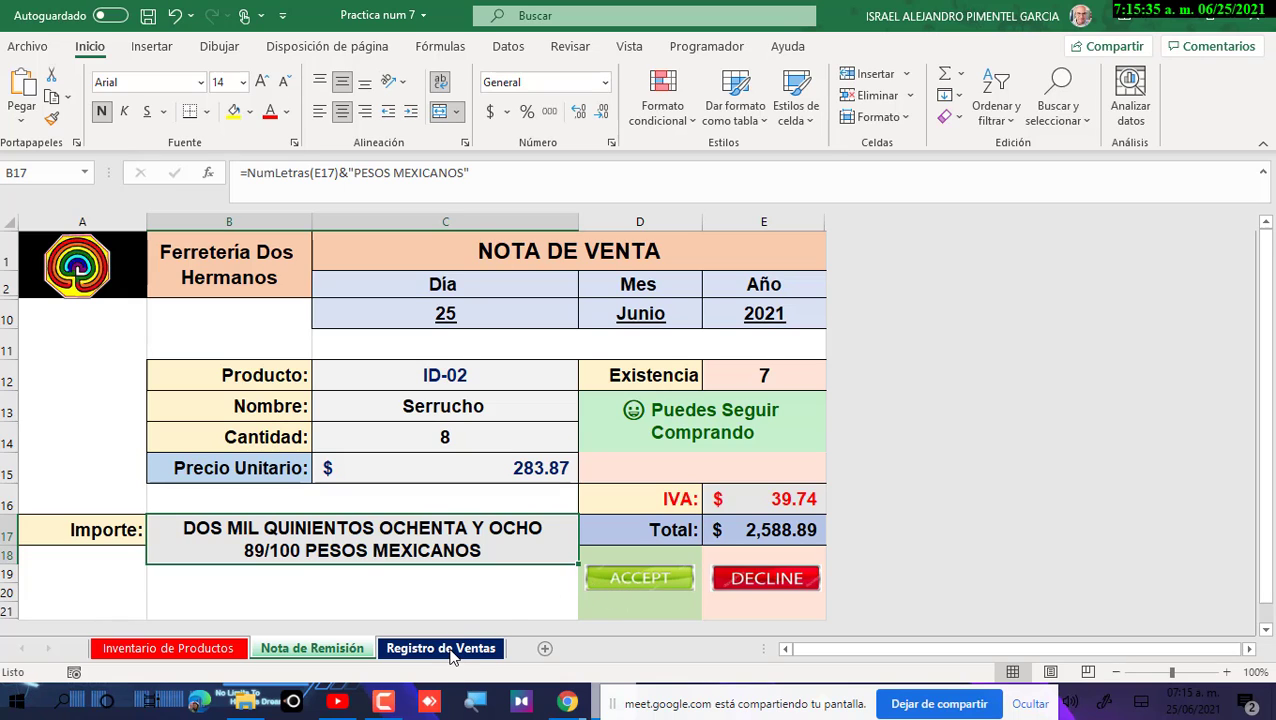
left_click(623, 586)
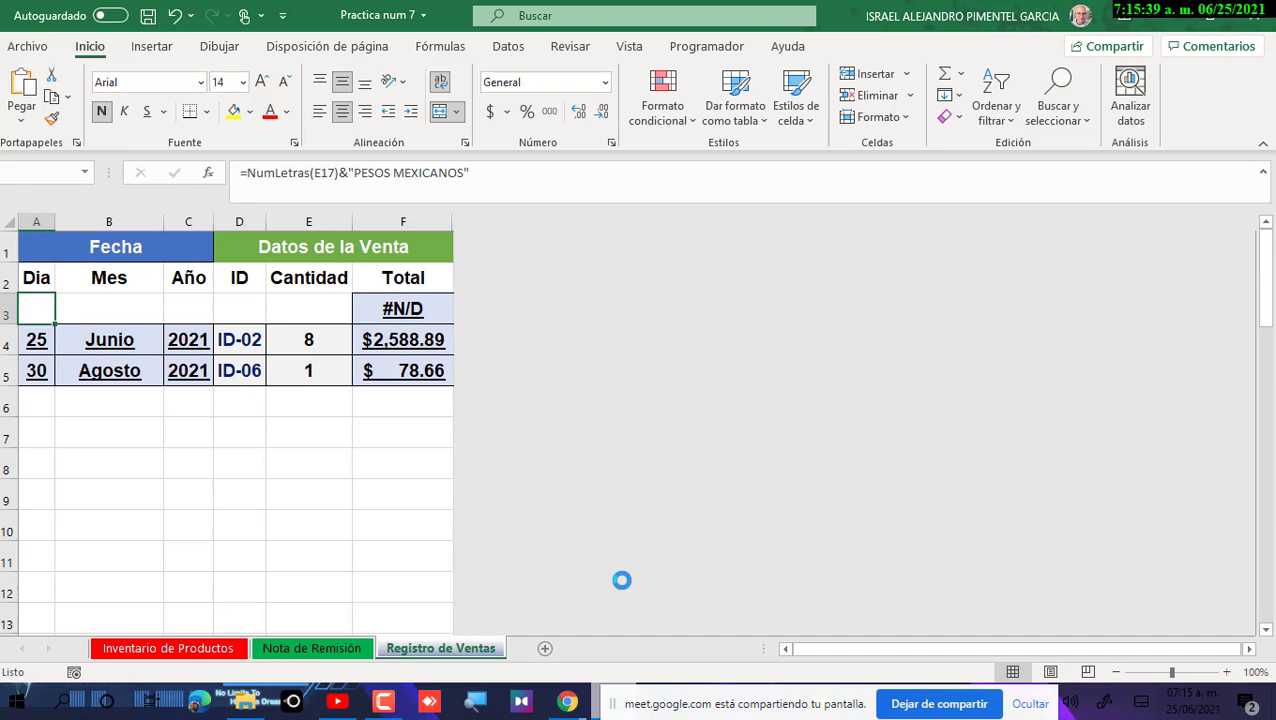
Step: Examine the newly recorded sale in row 4 of Registro de Ventas, including its total formula, ID and quantity
left_click(441, 335)
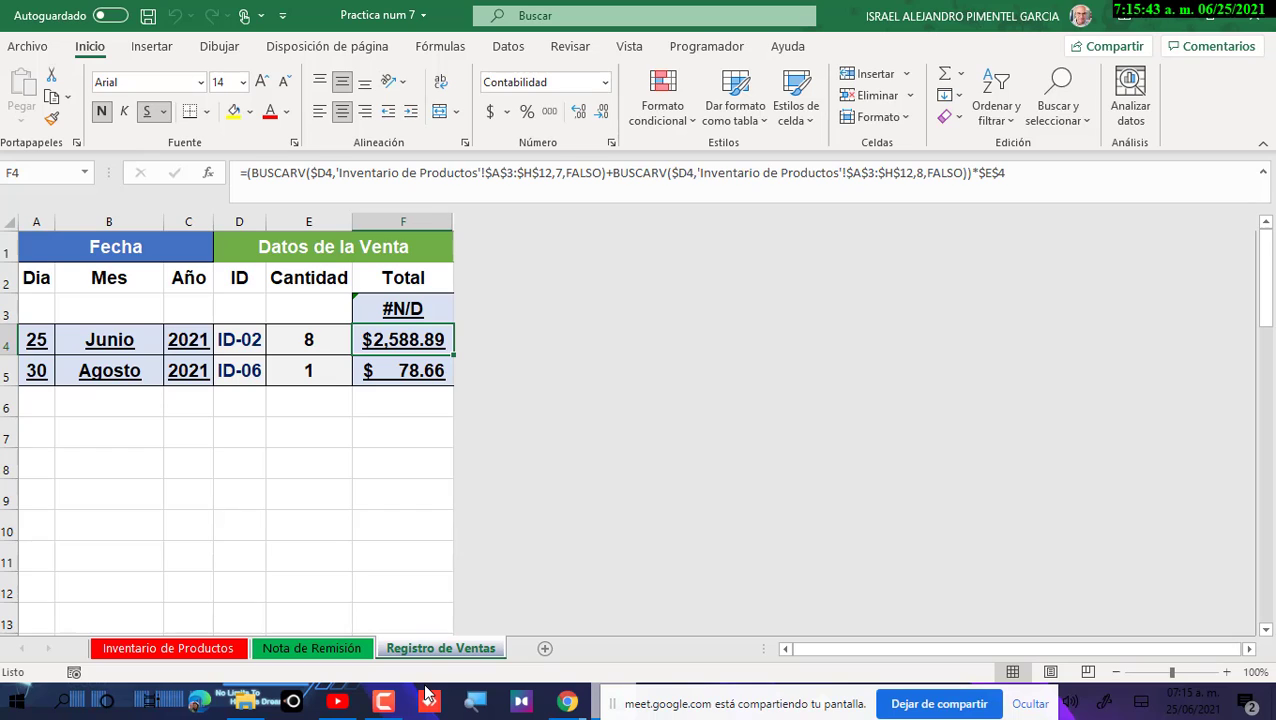
left_click_drag(30, 340, 395, 345)
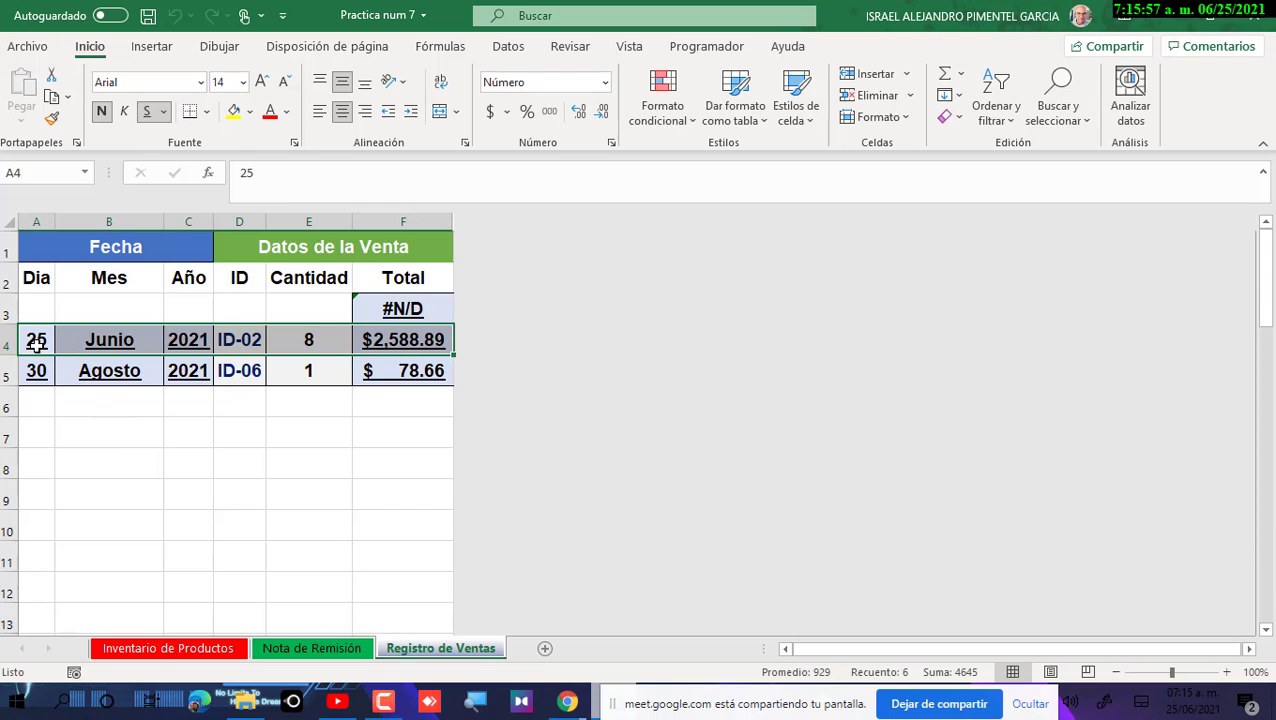
left_click(251, 345)
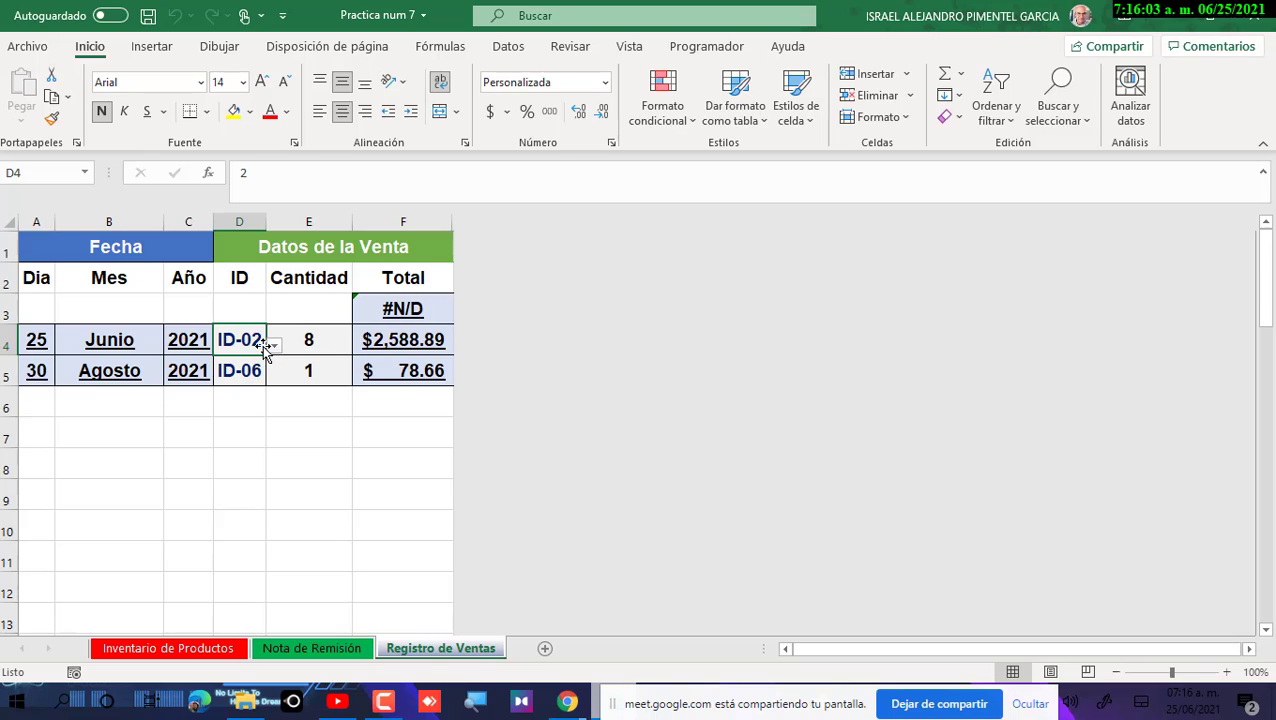
left_click(303, 334)
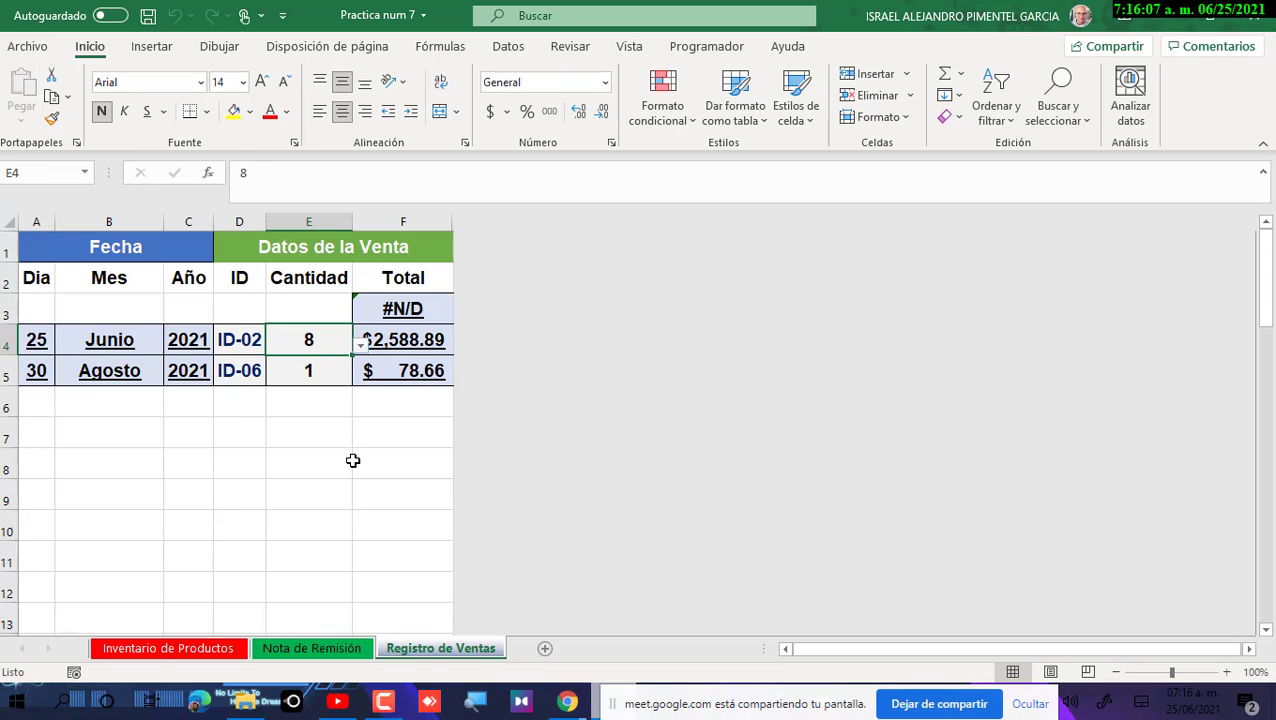
left_click(247, 340)
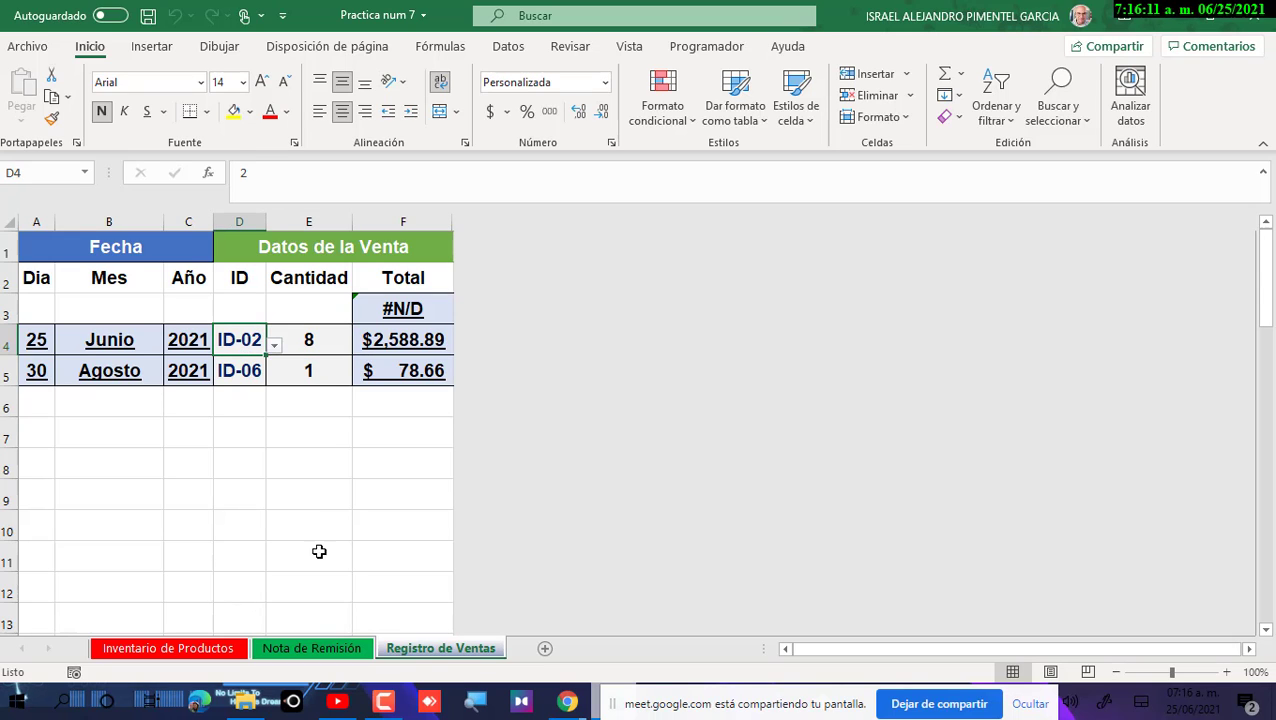
Step: Compare the total formula in F4 of Registro de Ventas with the Total formula on the Nota de Remisión sheet
left_click(390, 338)
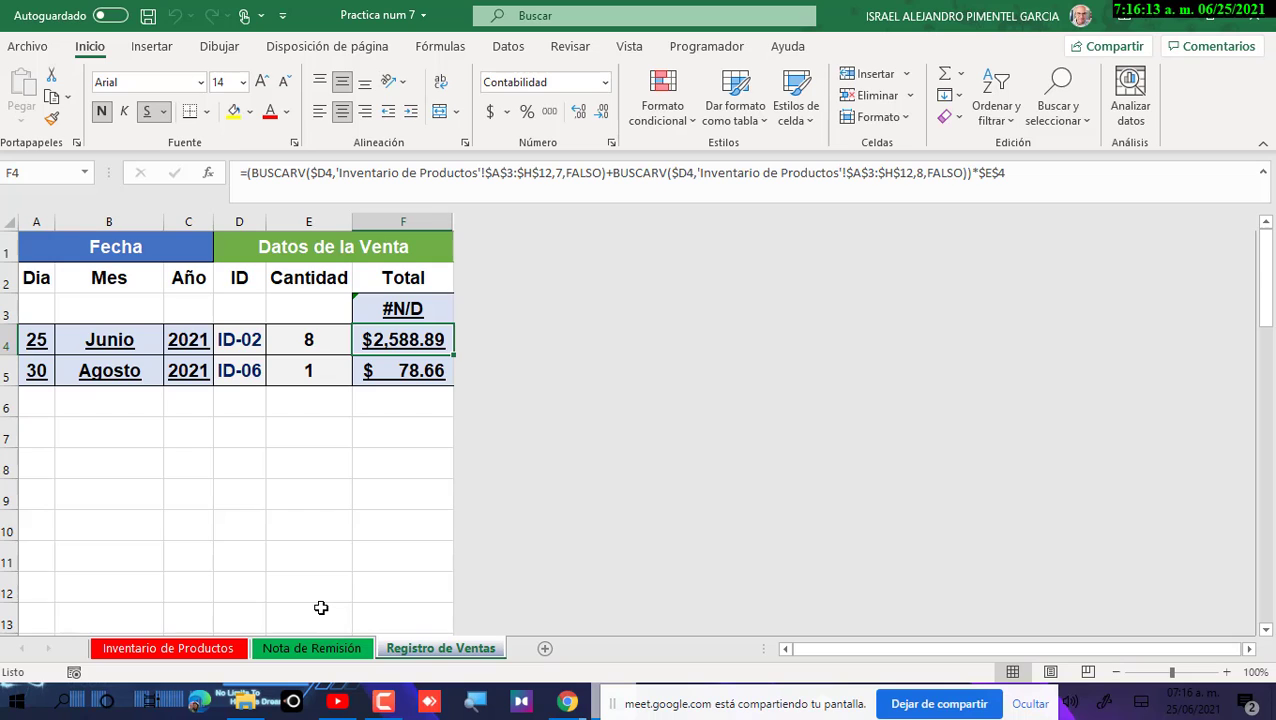
left_click(312, 648)
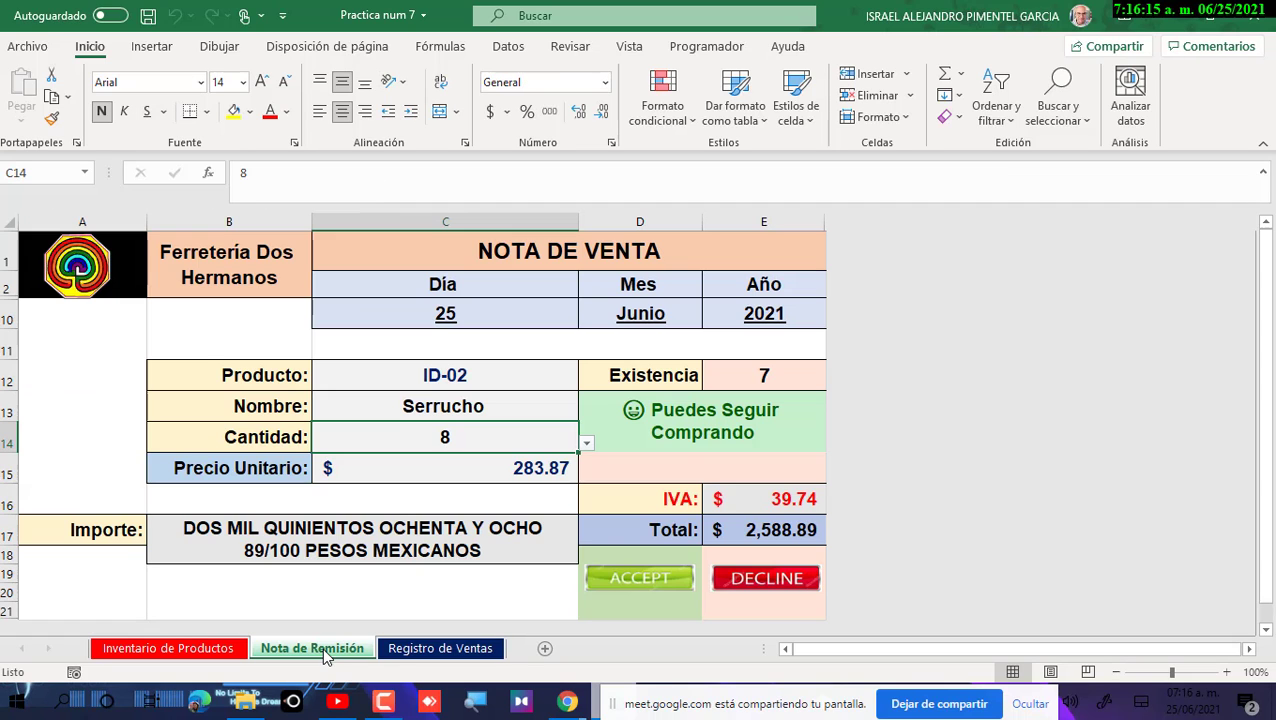
left_click(797, 522)
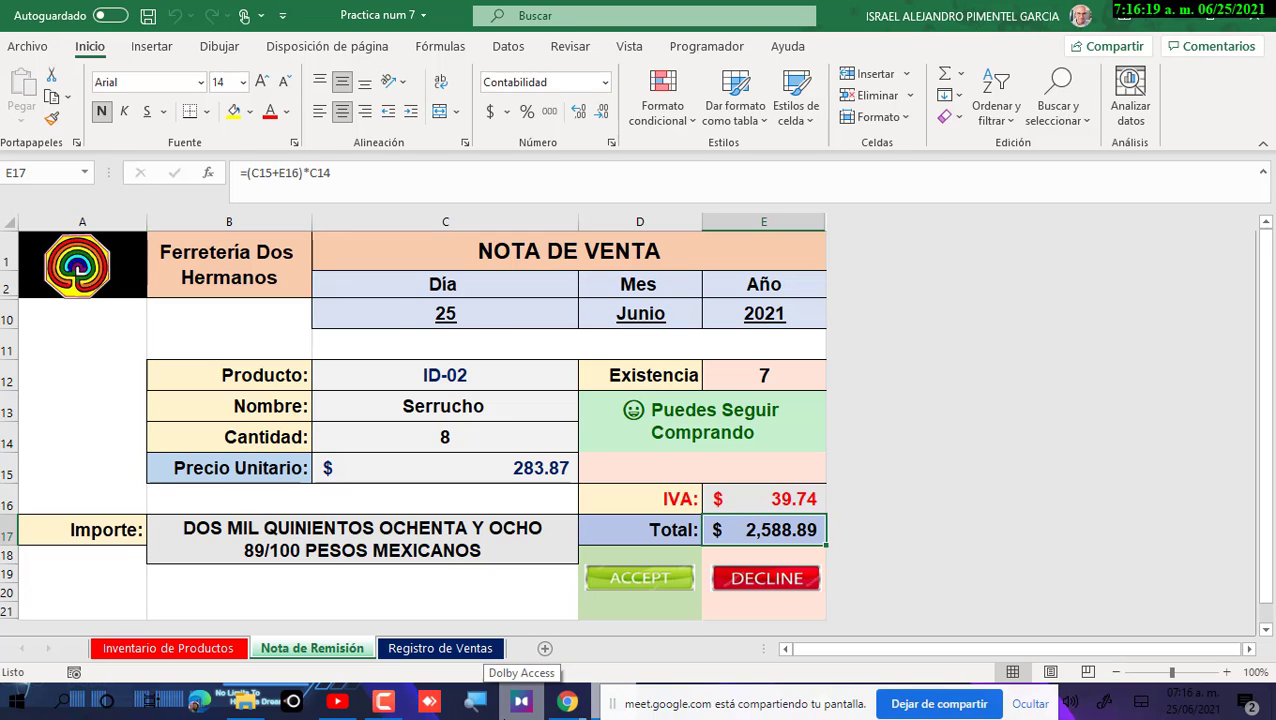
Step: Set the sales note's product to ID-08 and its quantity to 4
left_click(505, 379)
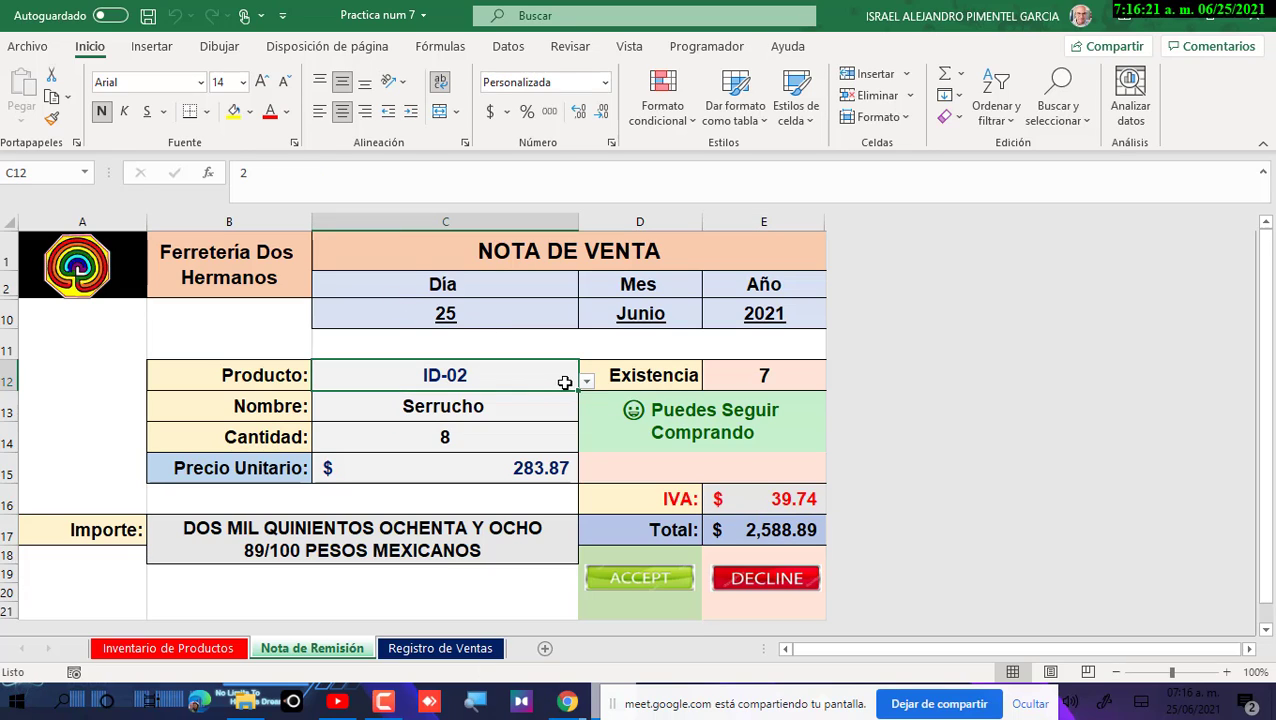
left_click(587, 381)
left_click(478, 478)
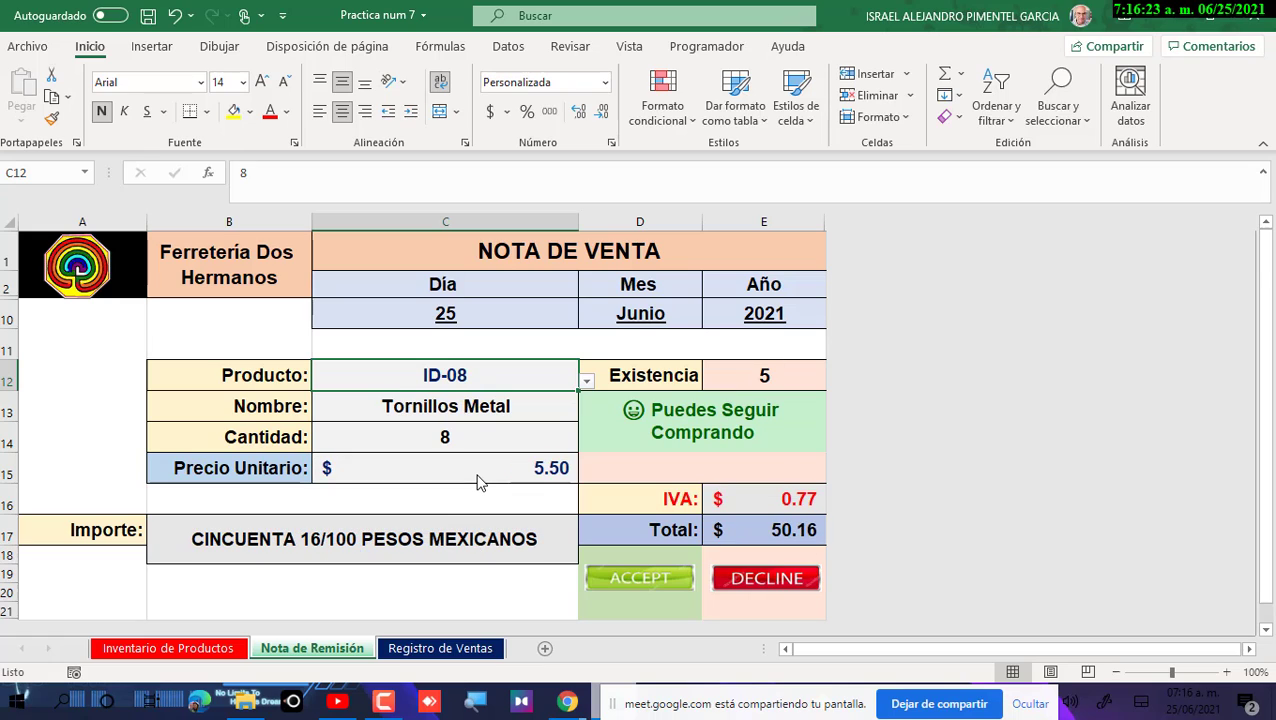
left_click(509, 431)
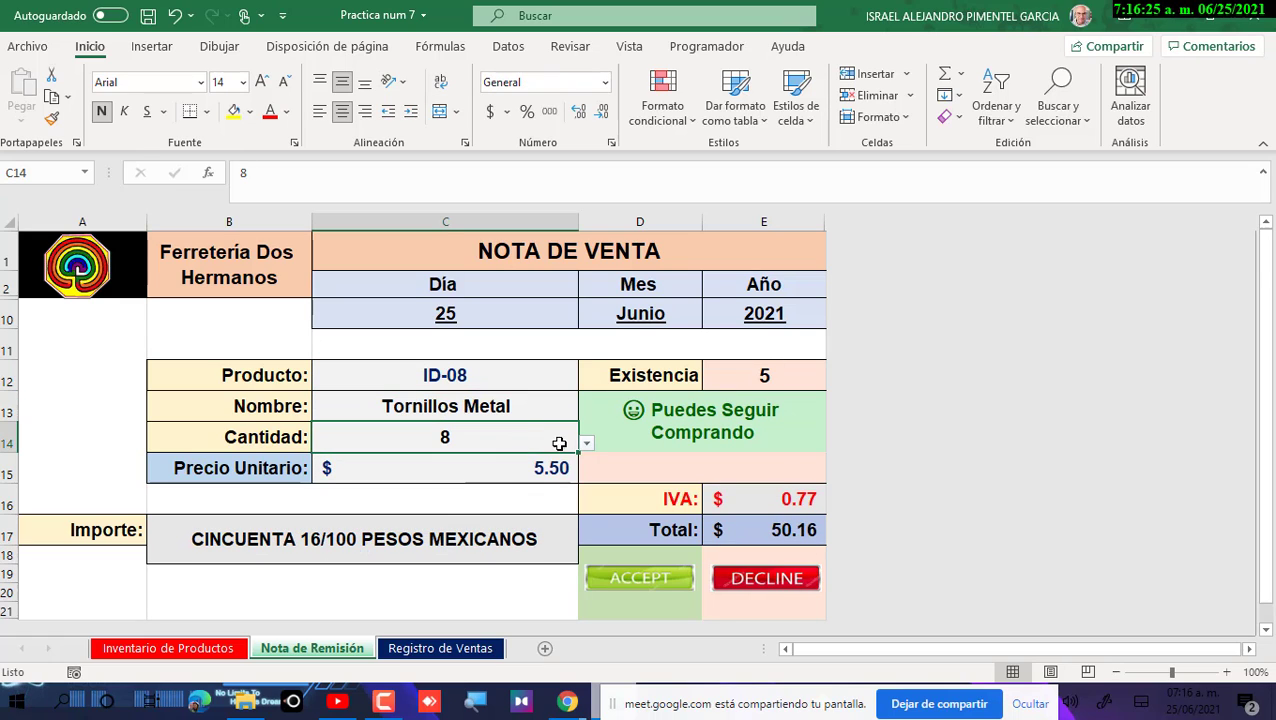
left_click(585, 443)
scroll(515, 484, "down", 2)
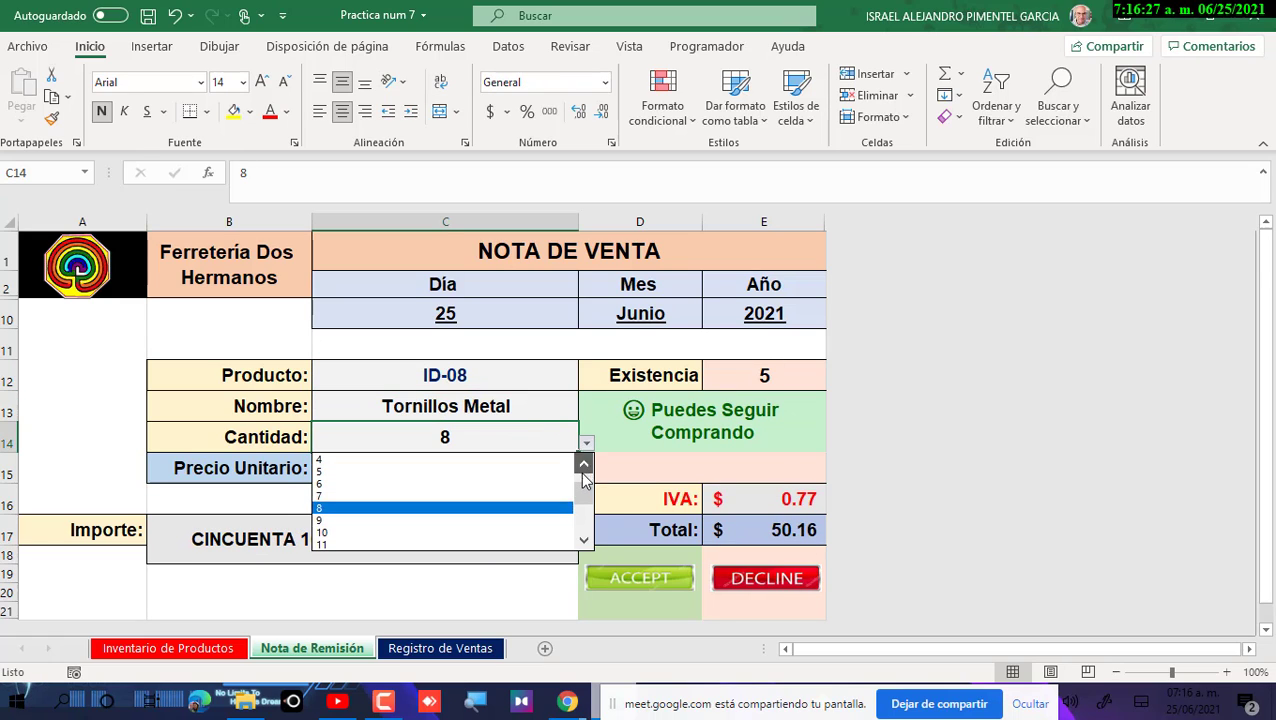
left_click(490, 472)
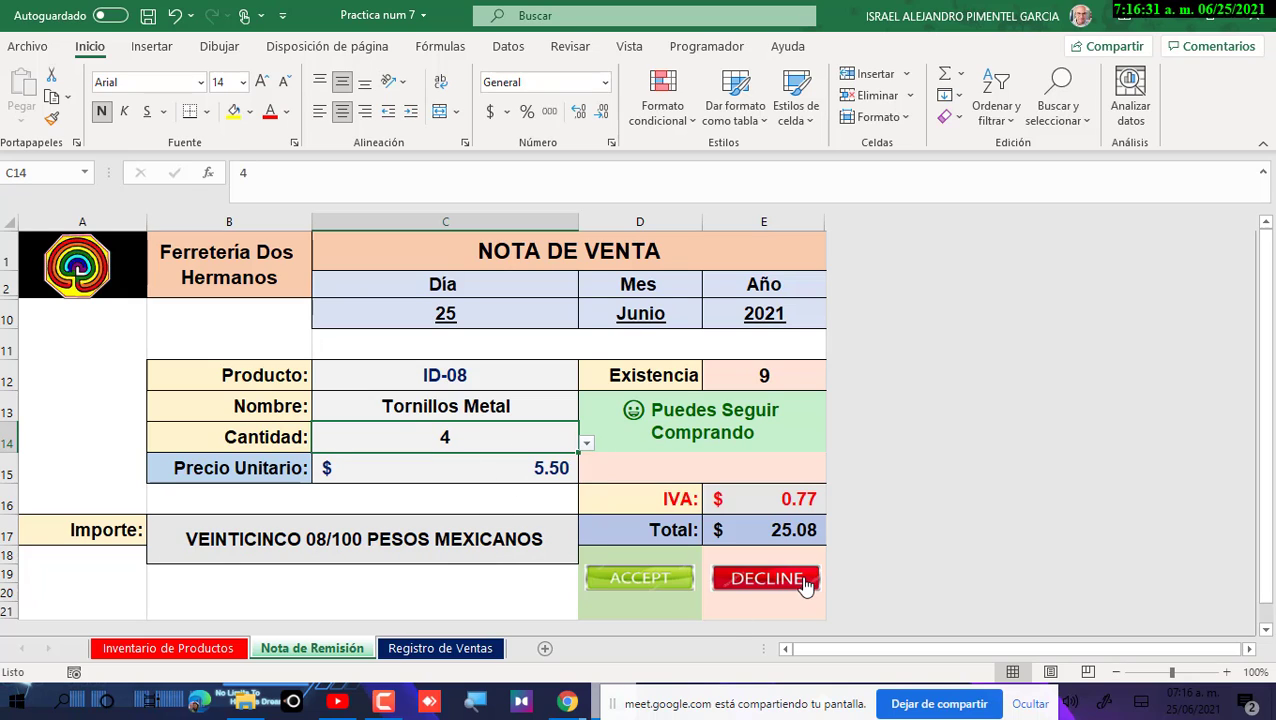
Step: Check the note's total and day and the empty row 3 of Registro de Ventas, and record the sale with the note's ACCEPT macro
left_click(790, 528)
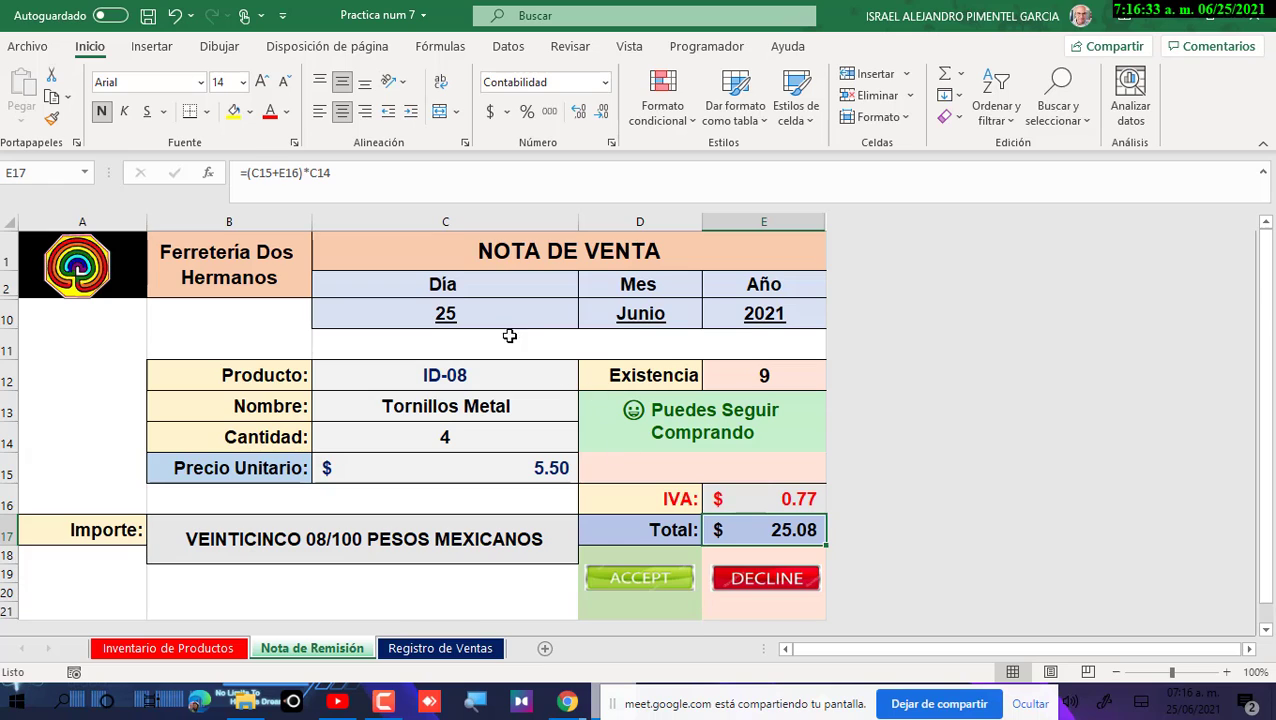
left_click(477, 310)
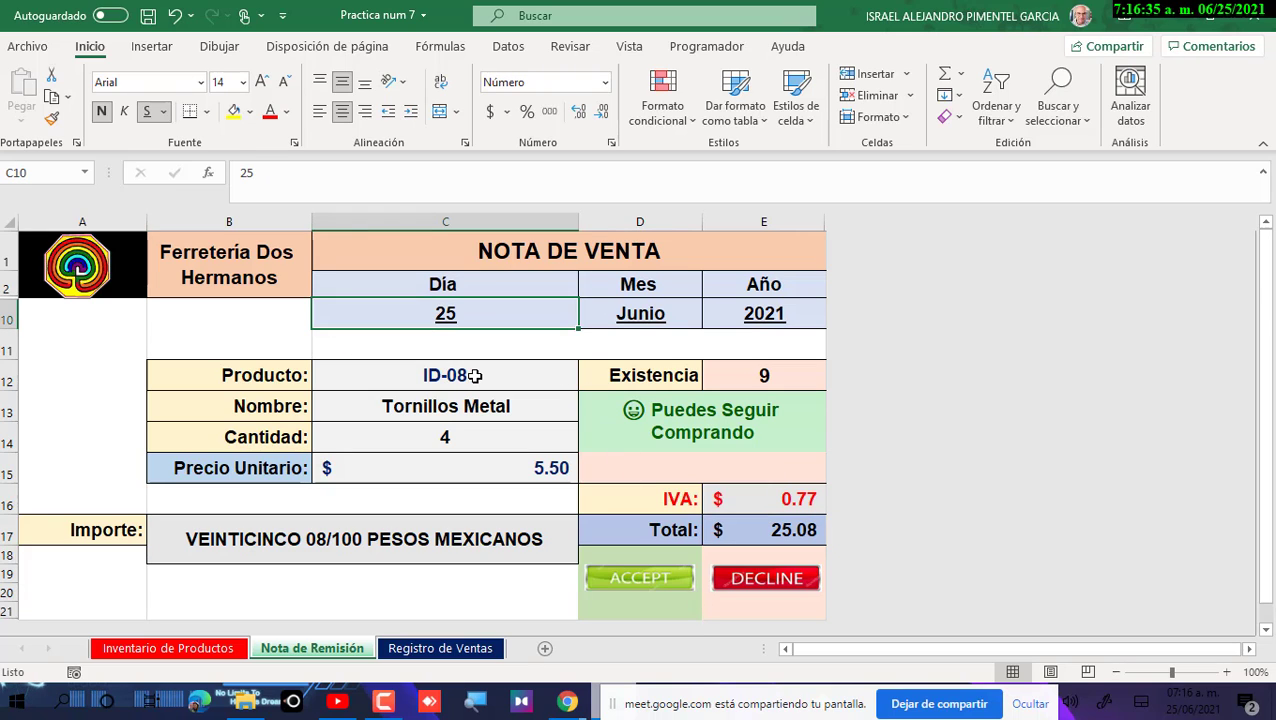
left_click(437, 649)
left_click(38, 312)
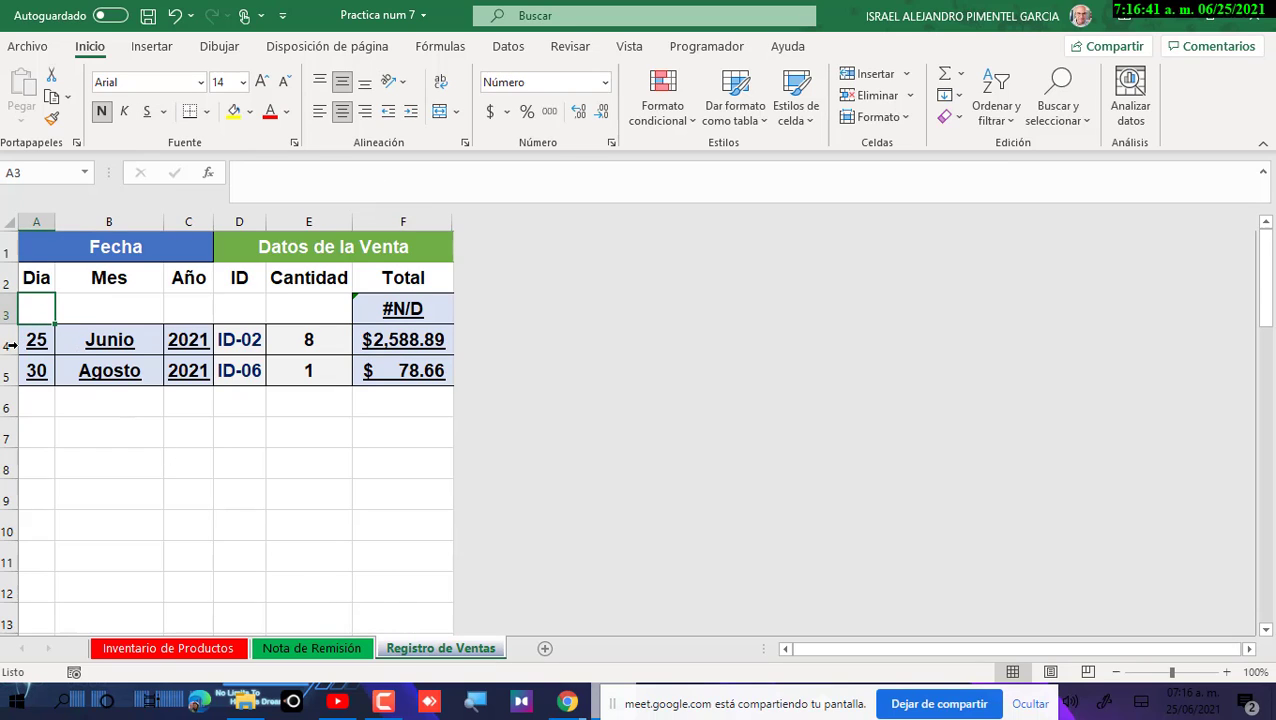
left_click(355, 657)
left_click(672, 591)
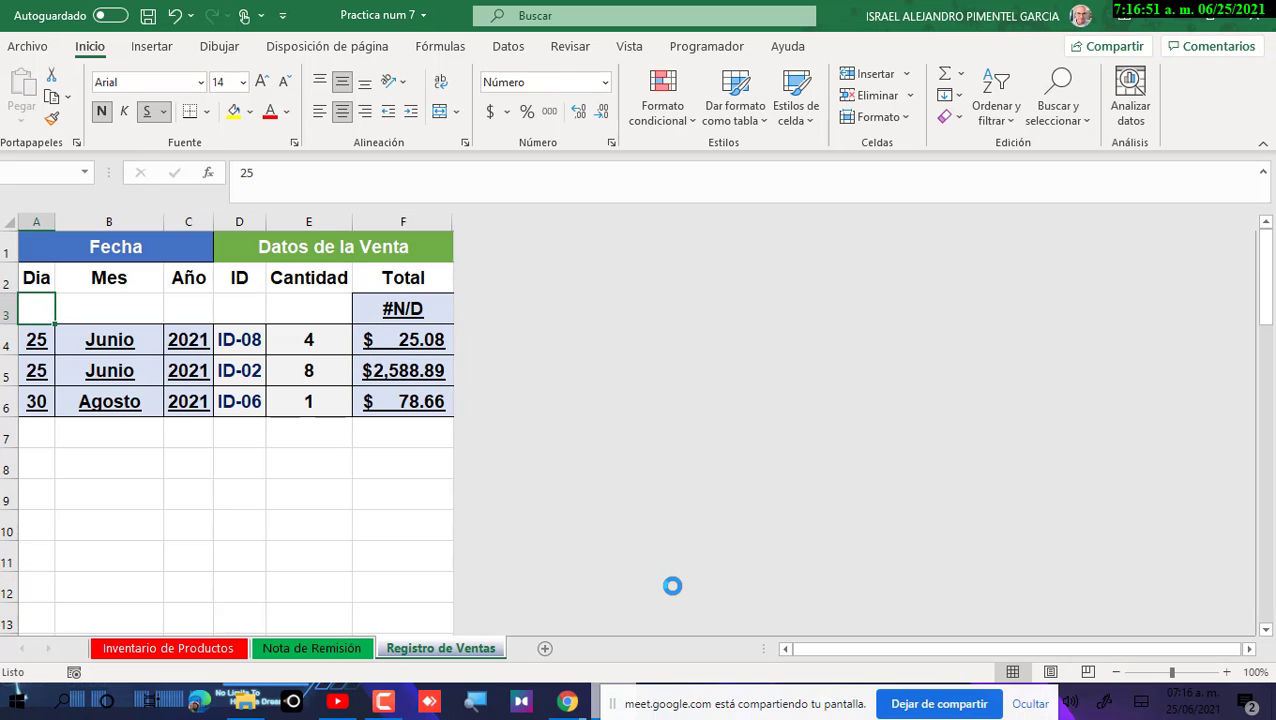
Step: Examine the total formula of the new sale in row 4 of Registro de Ventas and select sale rows 4 and 5
left_click(409, 339)
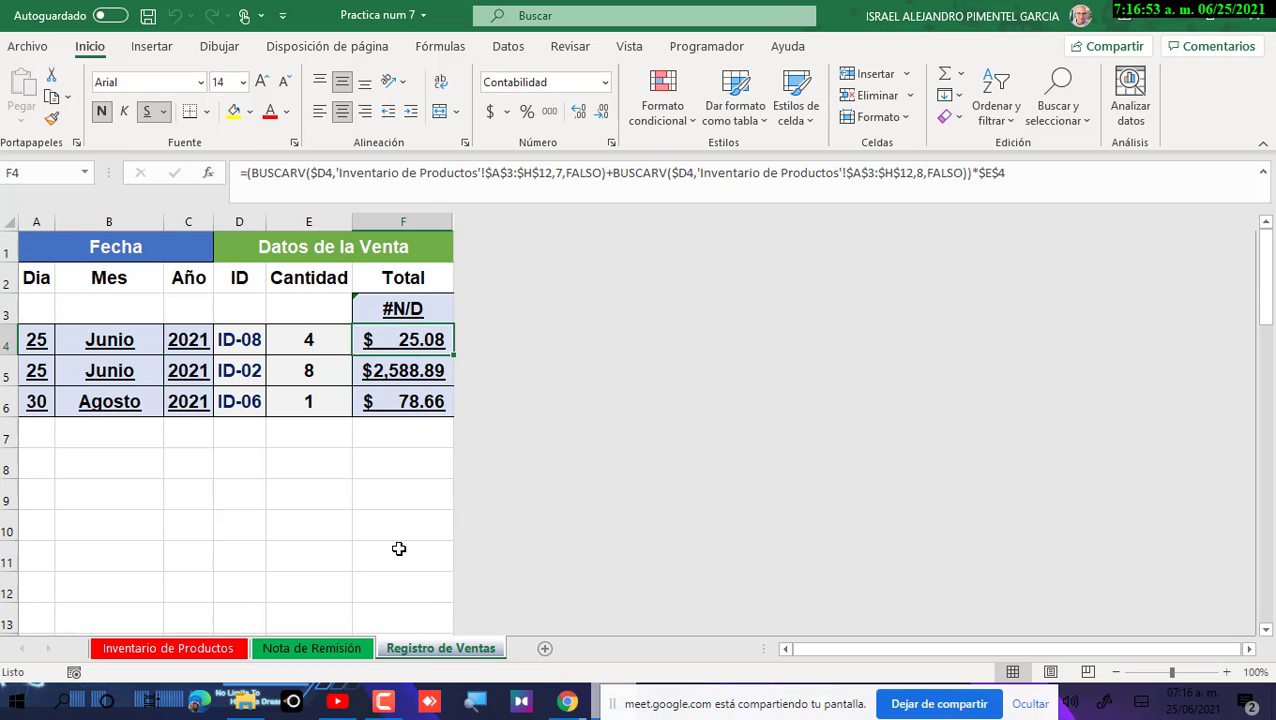
left_click(10, 345)
left_click_drag(10, 347, 10, 370)
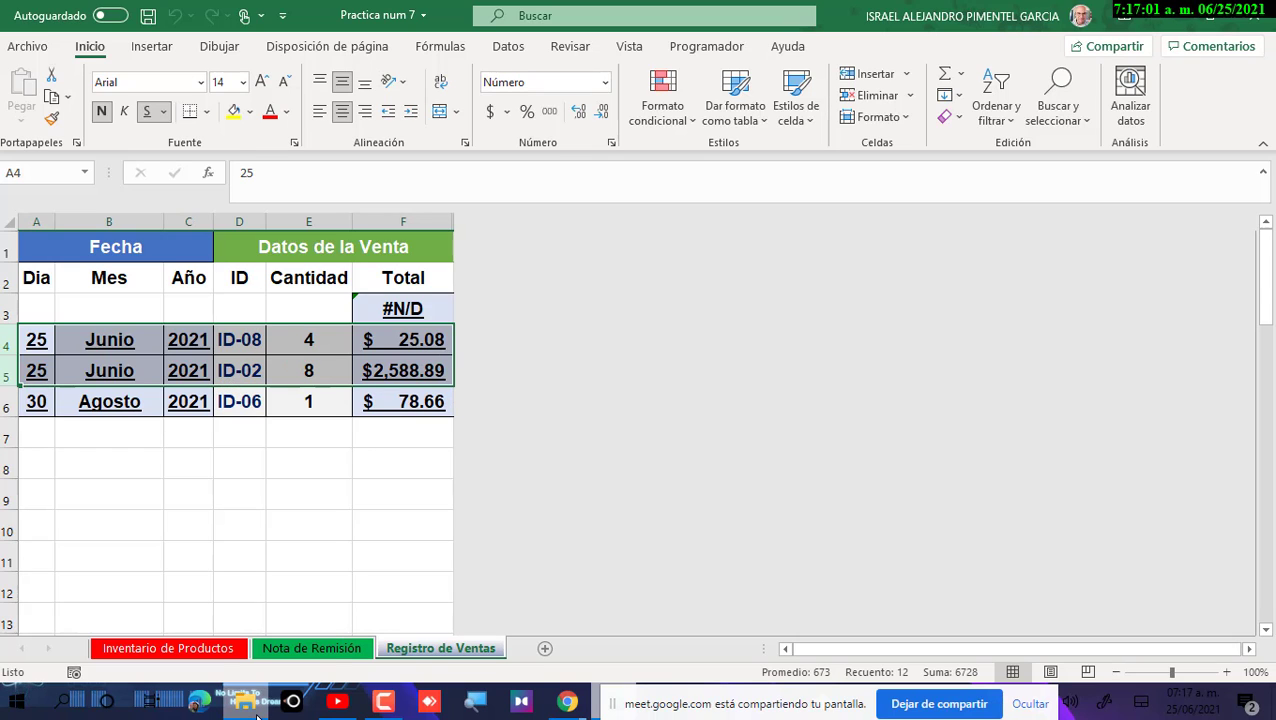
mouse_move(257, 712)
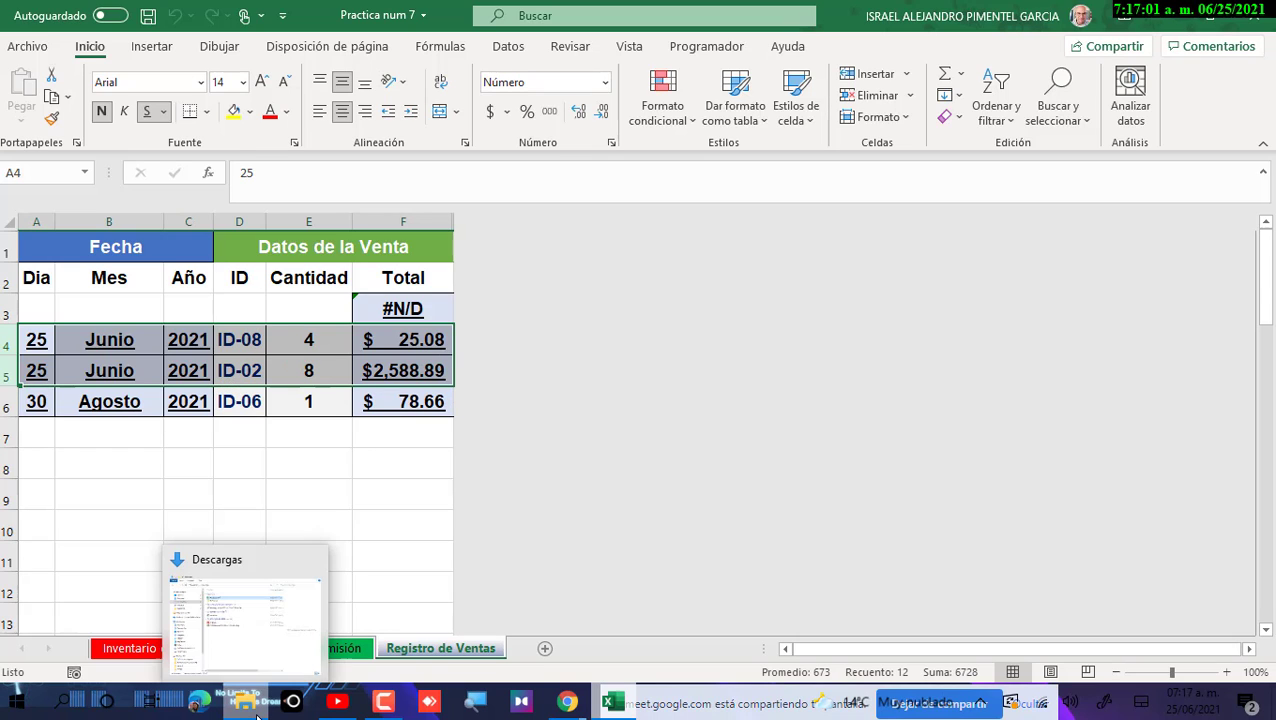
left_click(365, 494)
Step: Run the DECLINE macro on Nota de Remisión to remove the latest sale, and check row 4 of Registro de Ventas
left_click(312, 648)
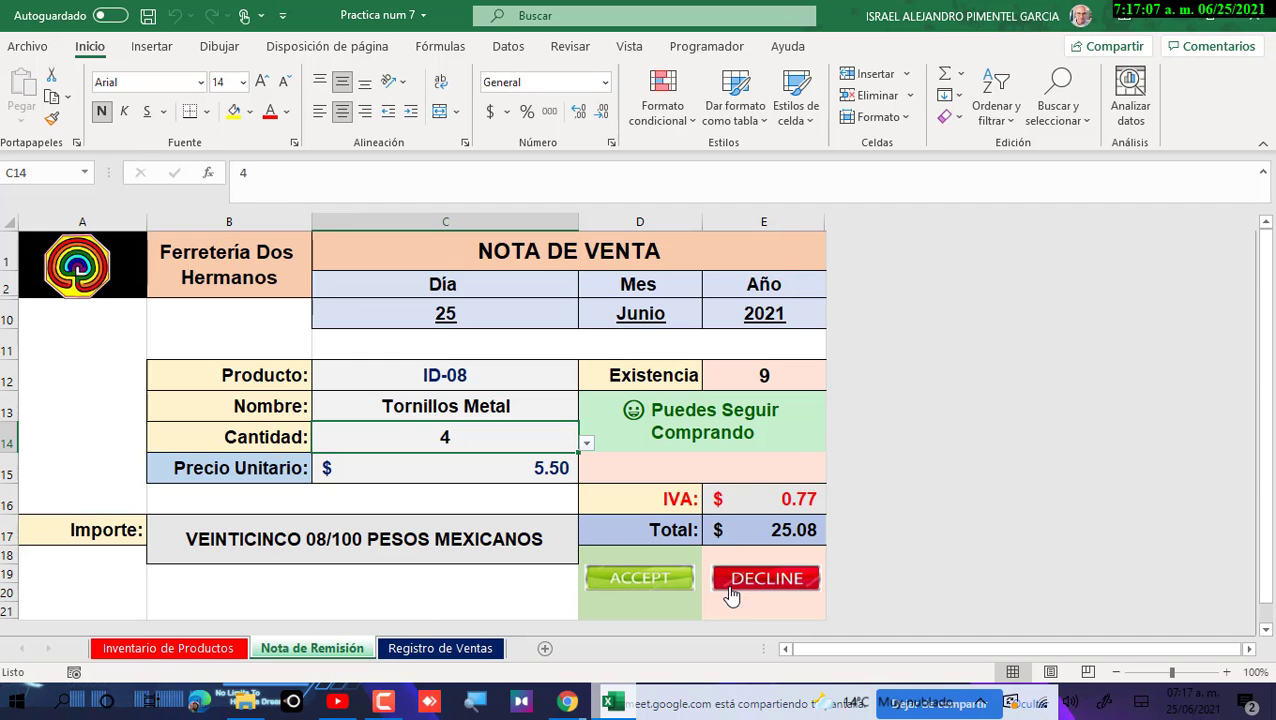
left_click(430, 648)
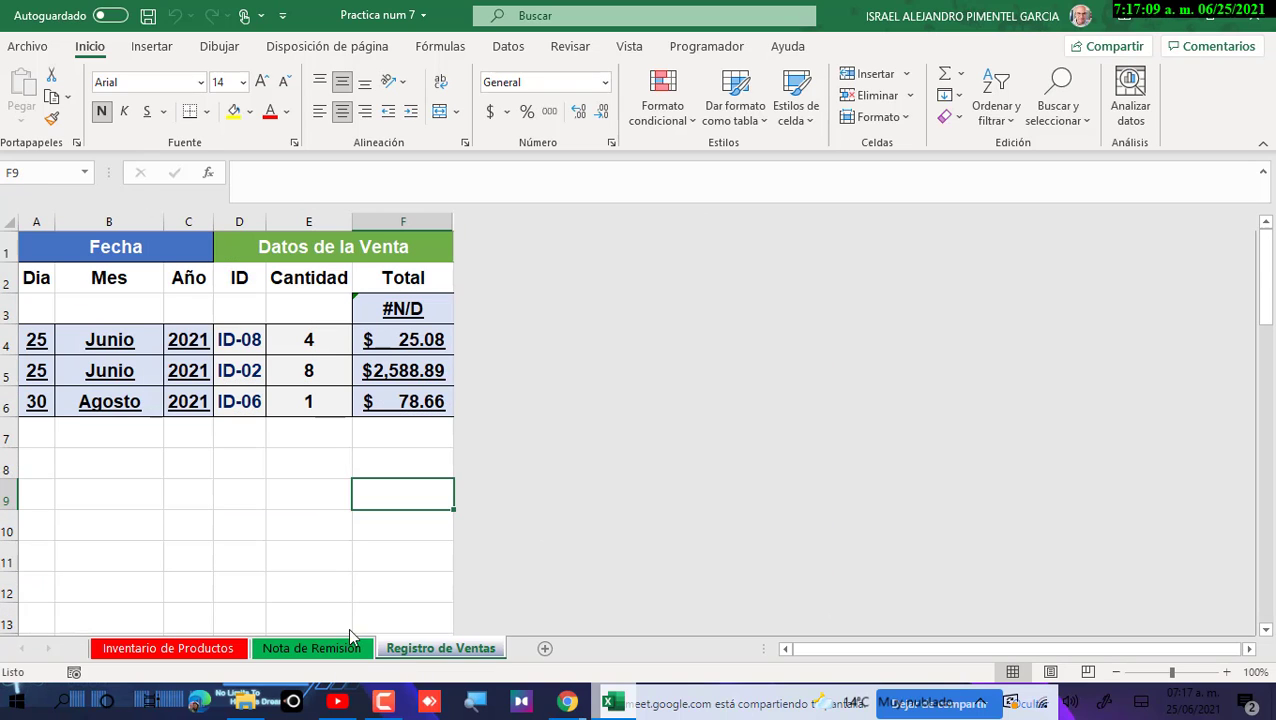
left_click(31, 350)
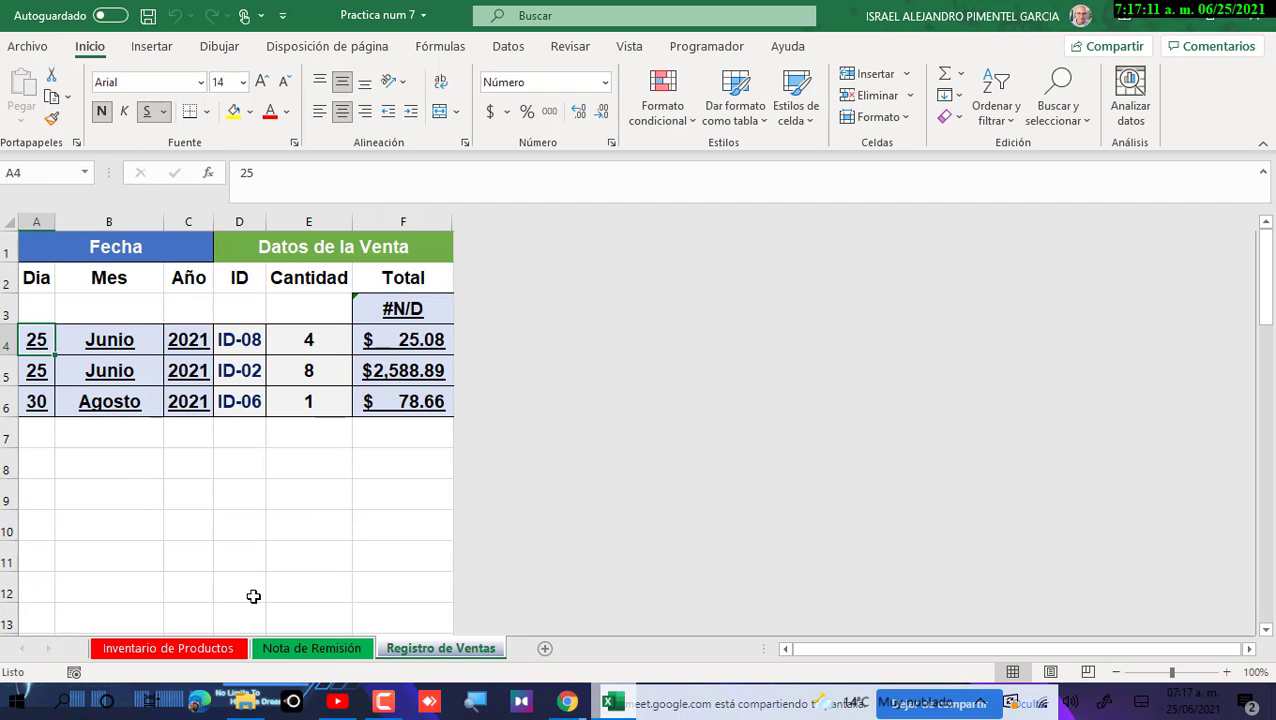
left_click(337, 652)
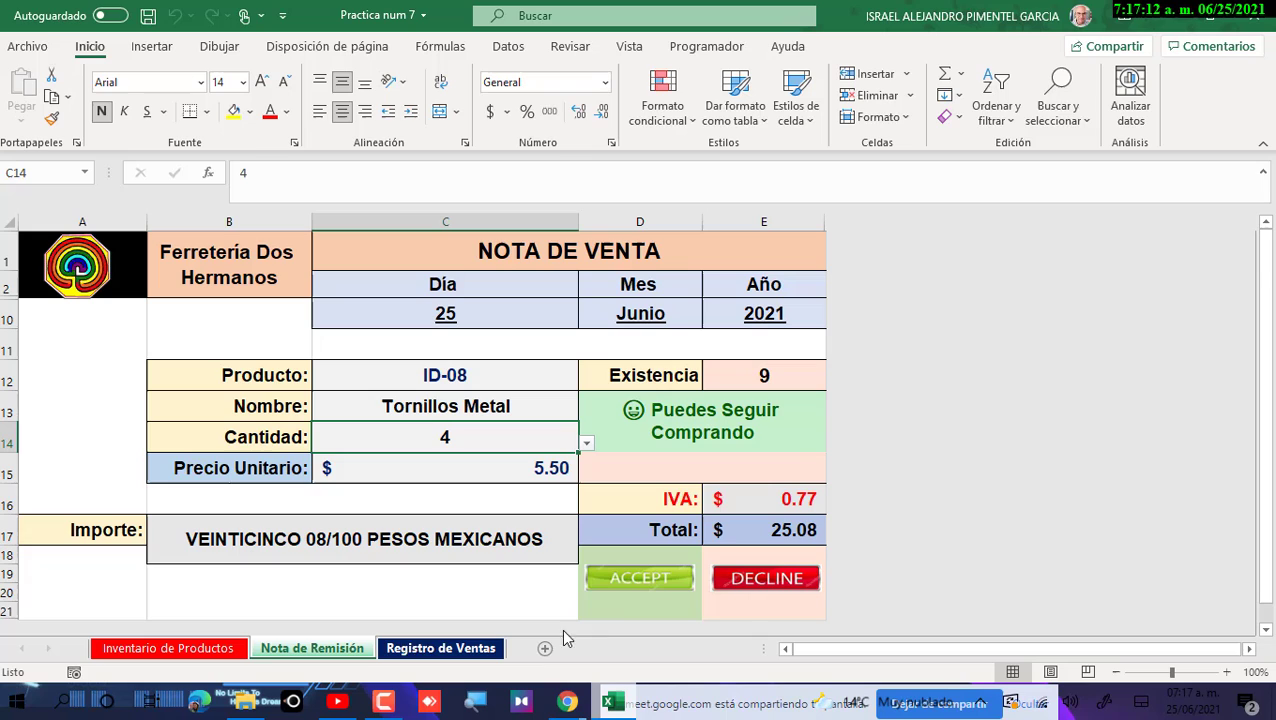
left_click(788, 582)
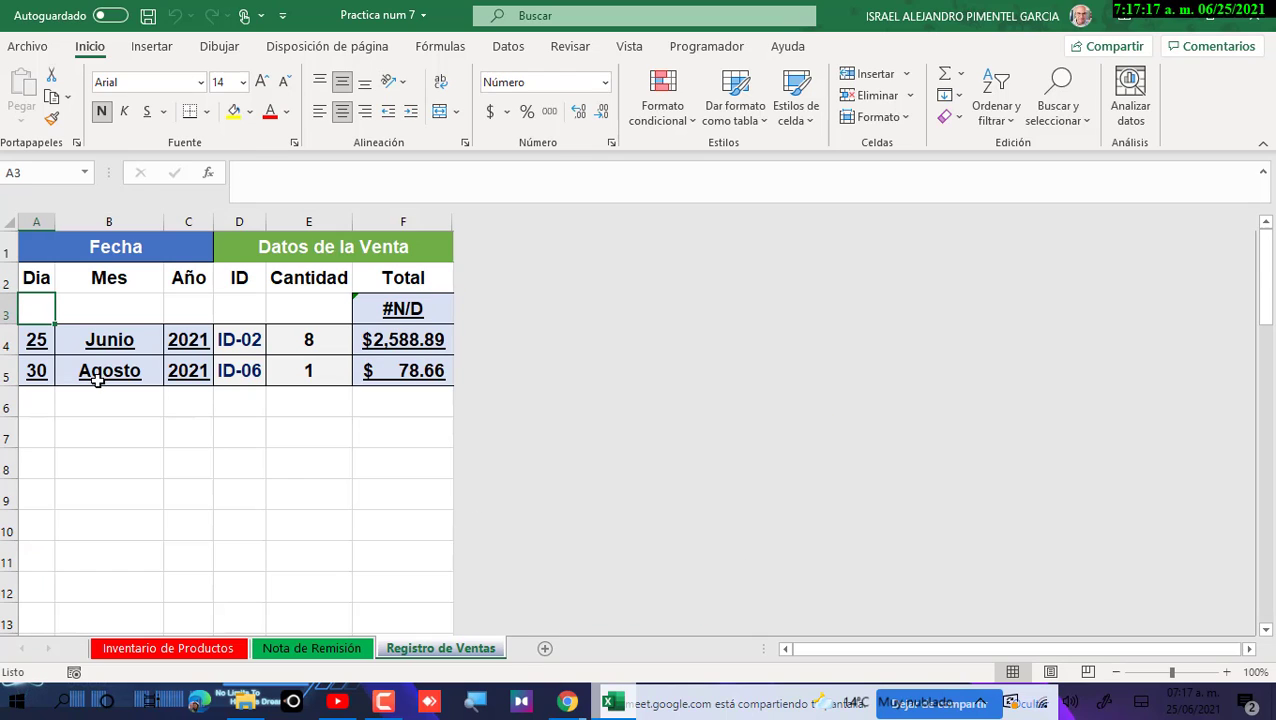
left_click(45, 340)
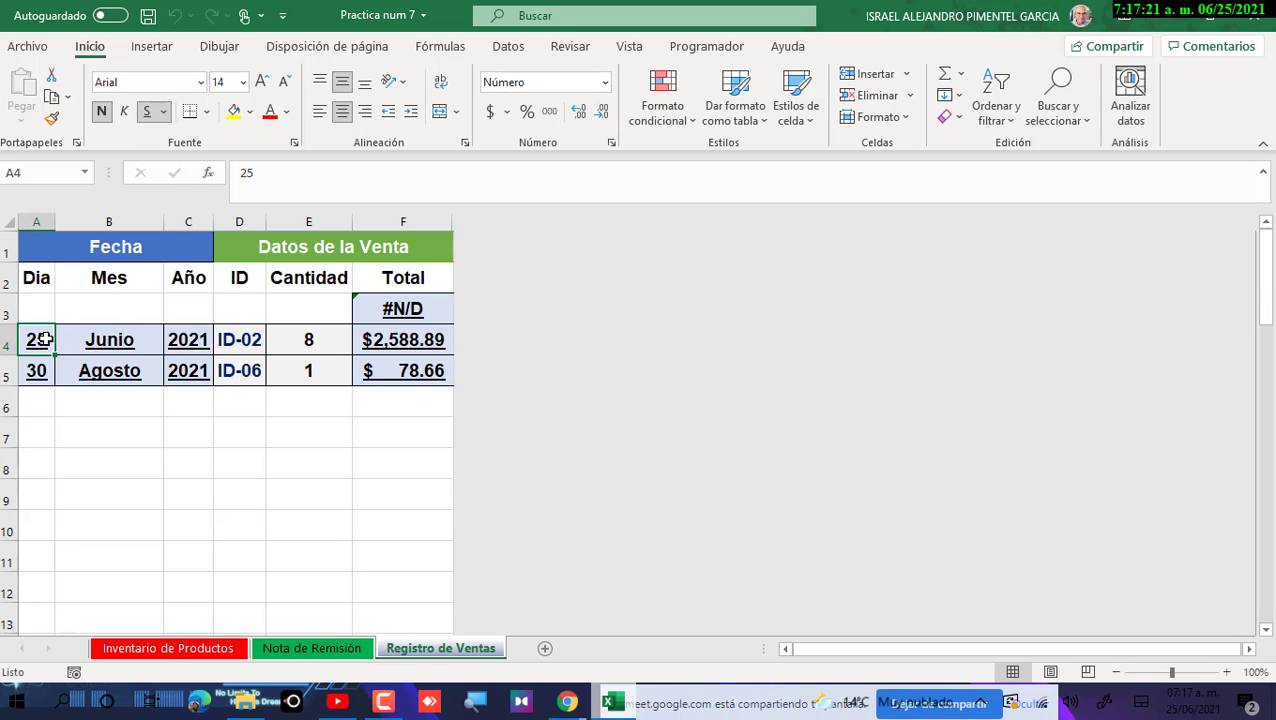
Step: From Nota de Remisión, view the Save As settings and the macro-enabled workbook format (*.xlsm), and return to the sheet without saving
left_click(352, 650)
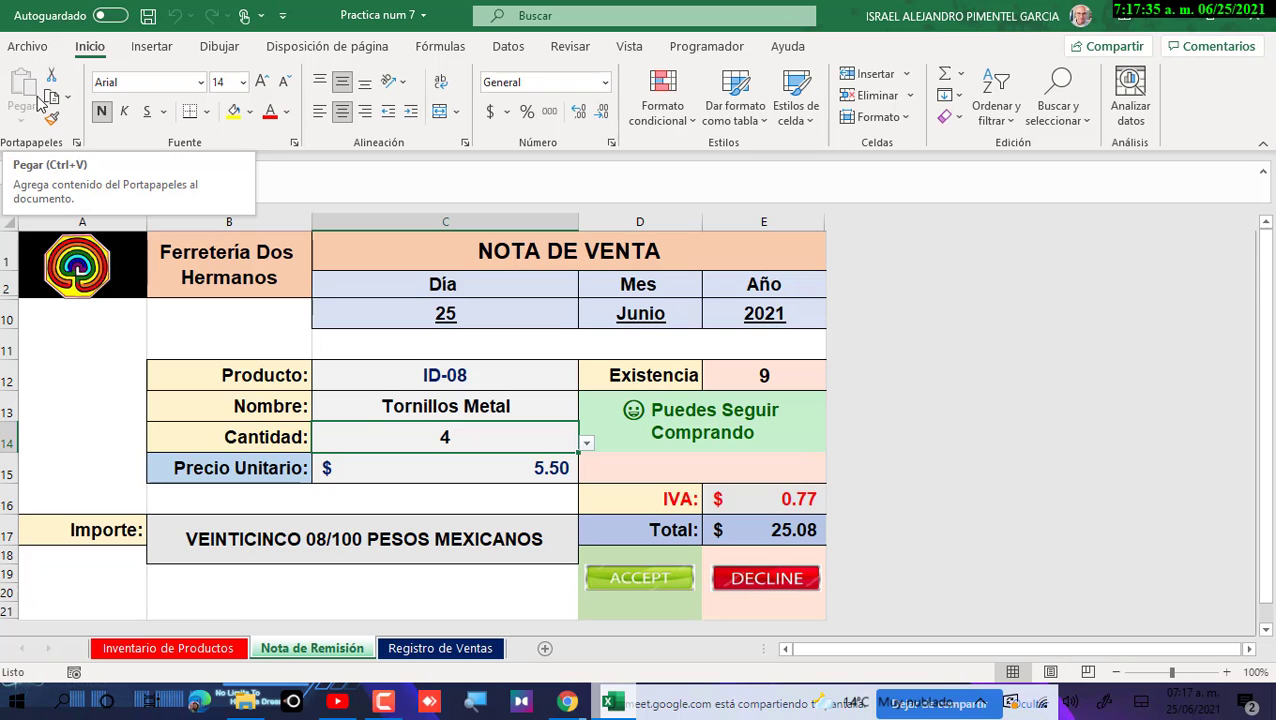
left_click(22, 48)
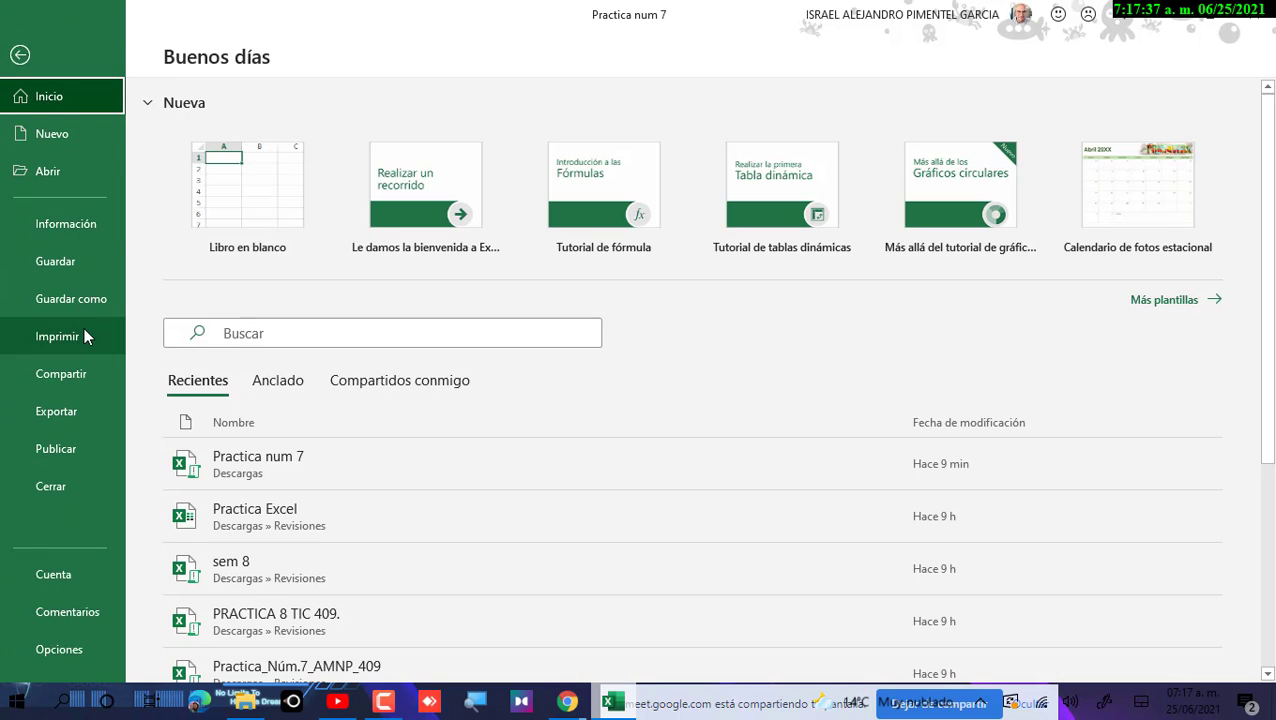
left_click(86, 298)
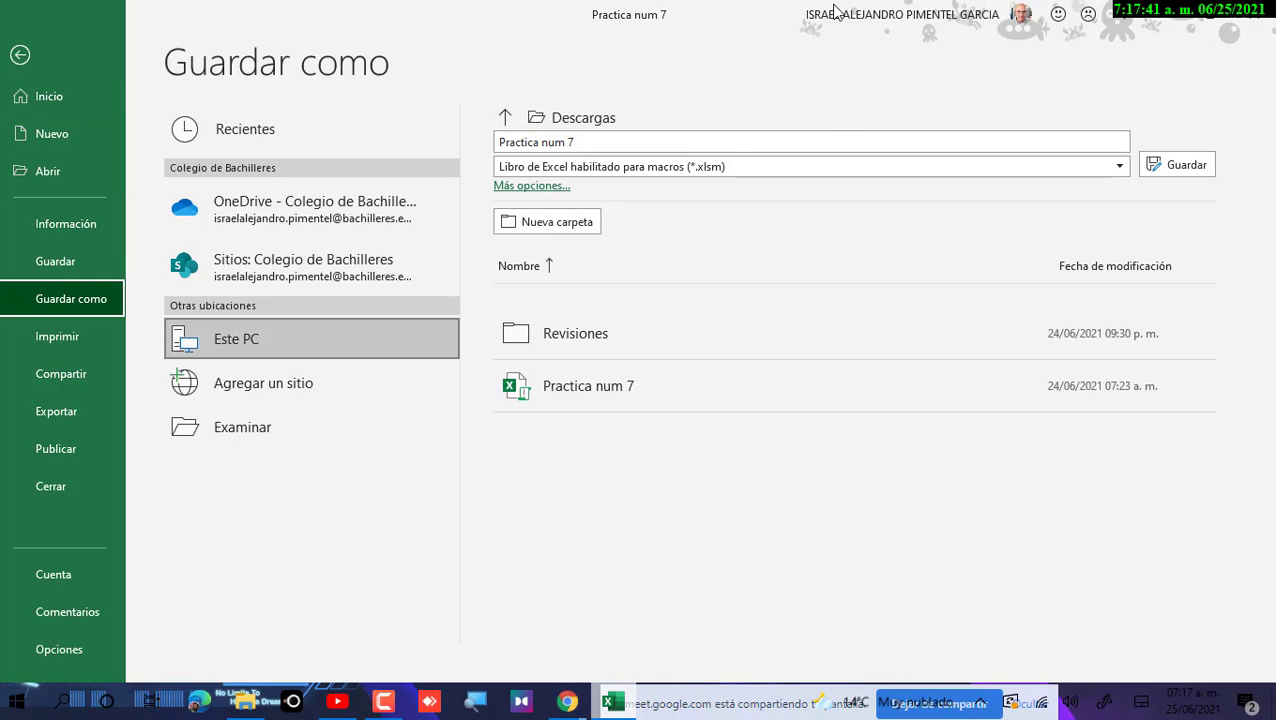
left_click(819, 167)
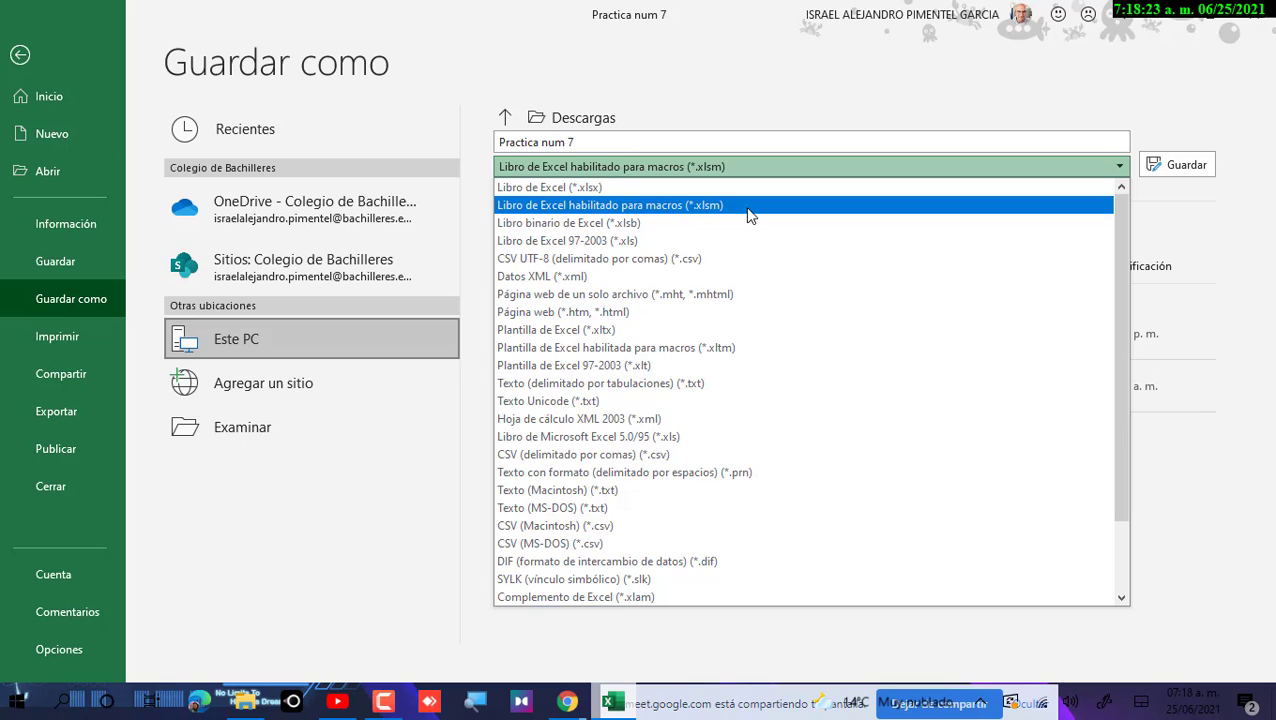
left_click(745, 68)
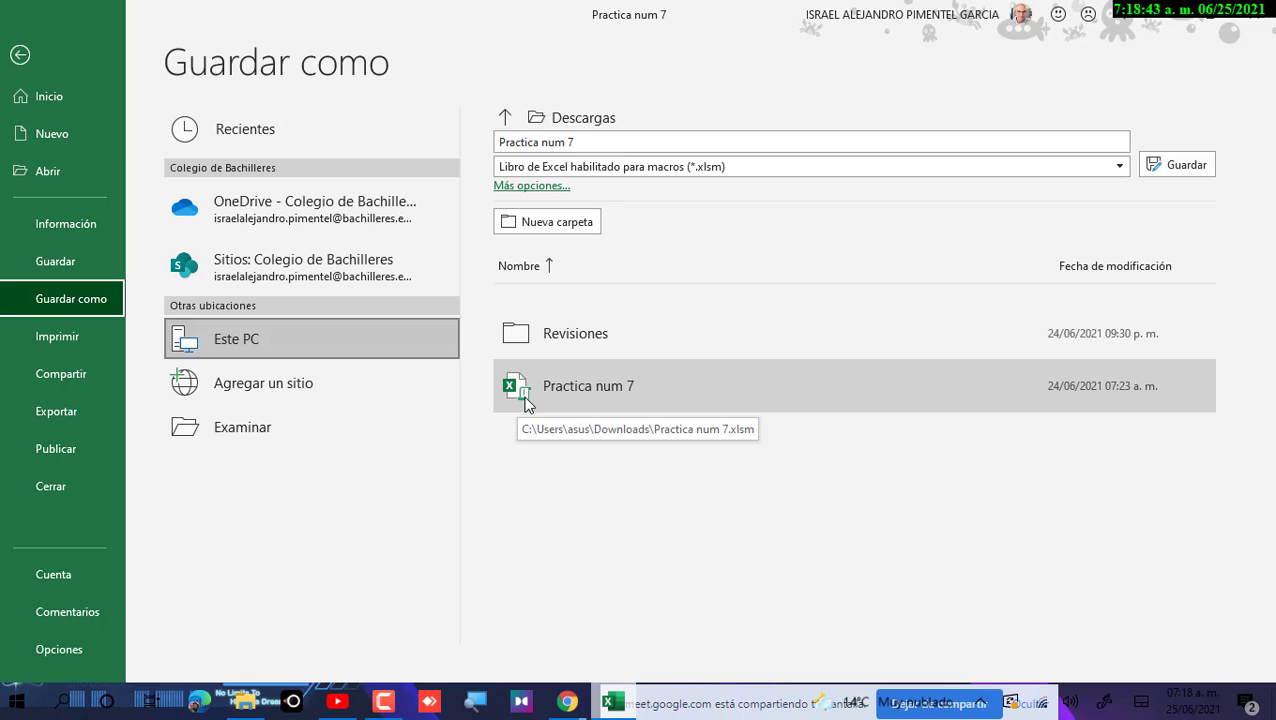
left_click(21, 56)
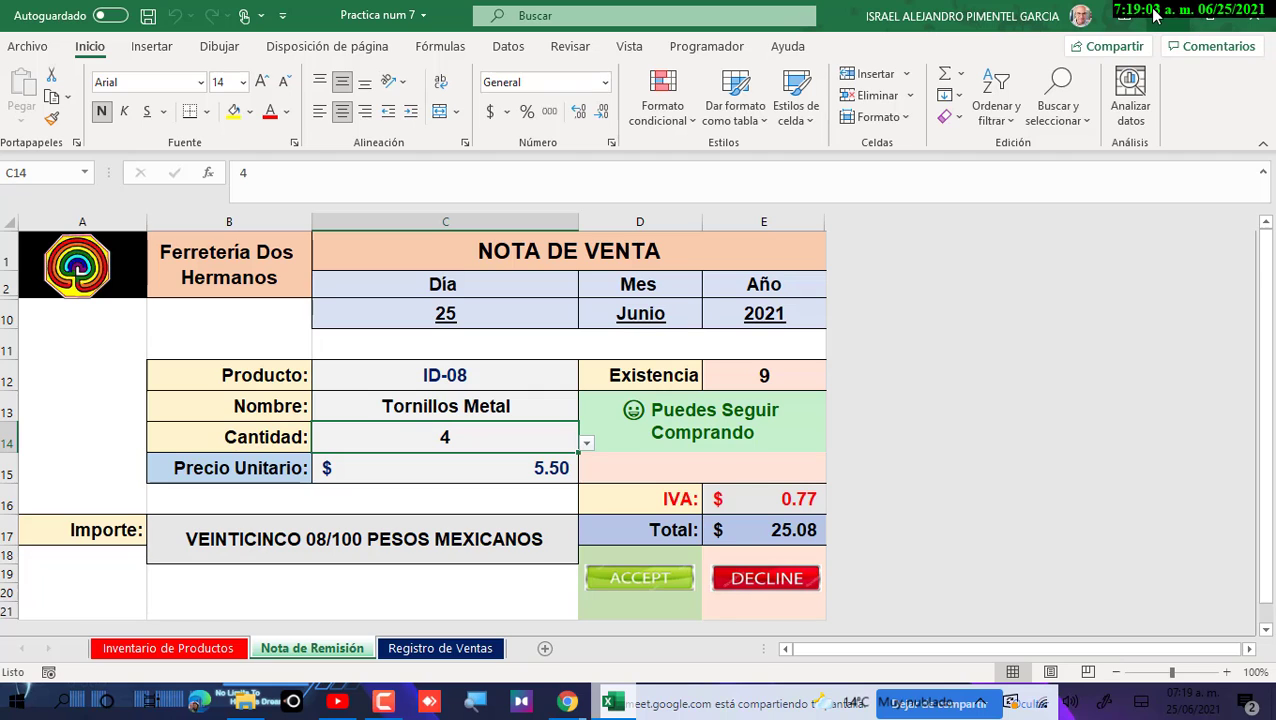
Step: View Inventario de Productos, switch to Google Classroom in Chrome, and expand the Es tiempo de Decidir assignment and the third recovery exam material
left_click(136, 657)
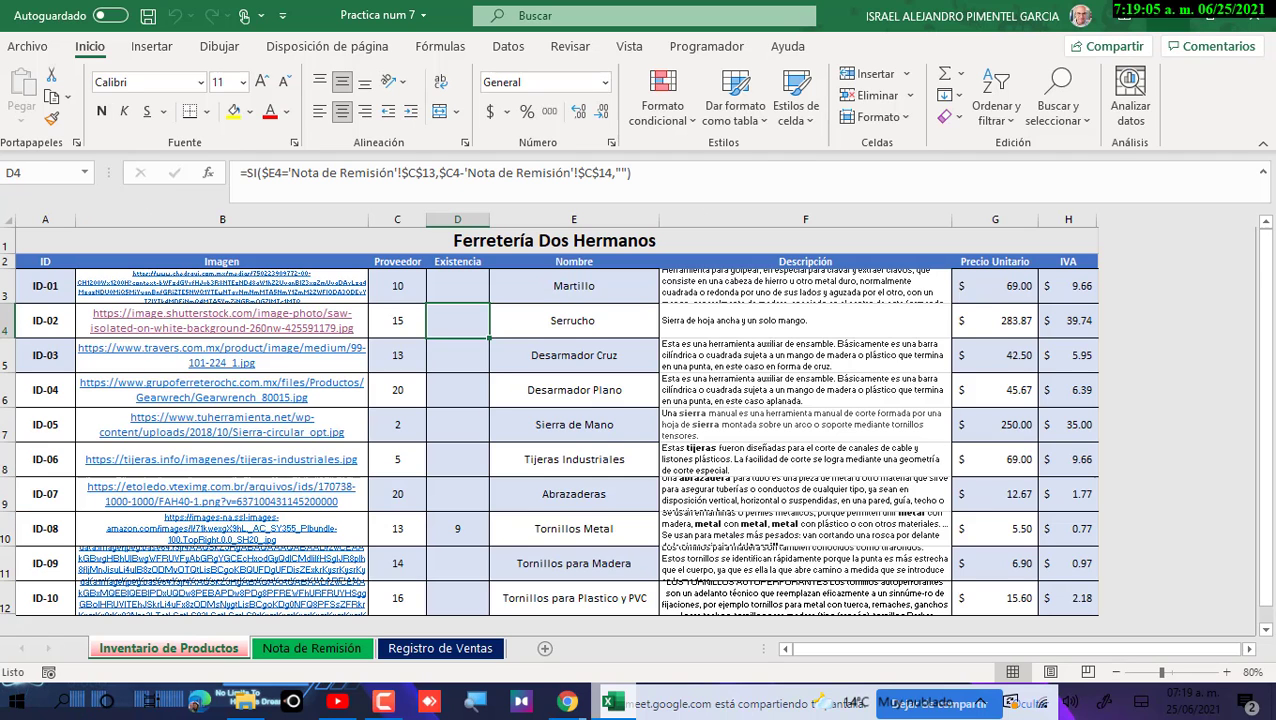
left_click(1180, 16)
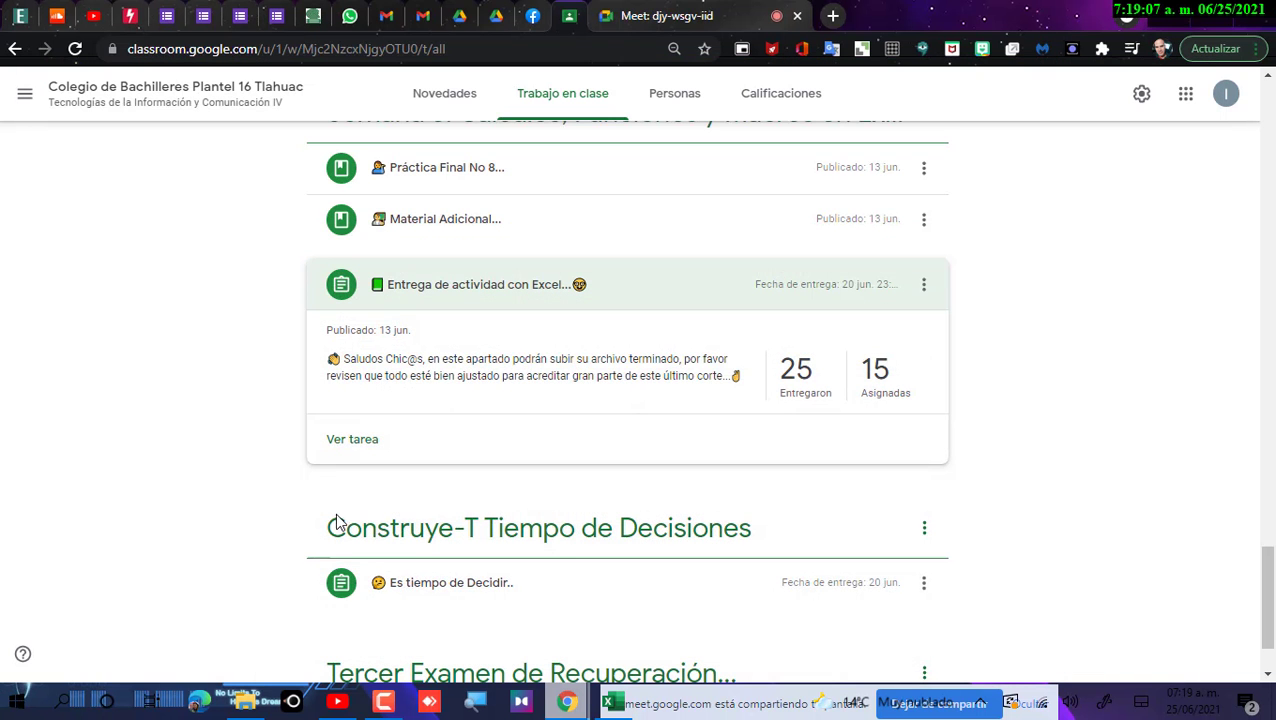
scroll(390, 490, "down", 2)
left_click(438, 471)
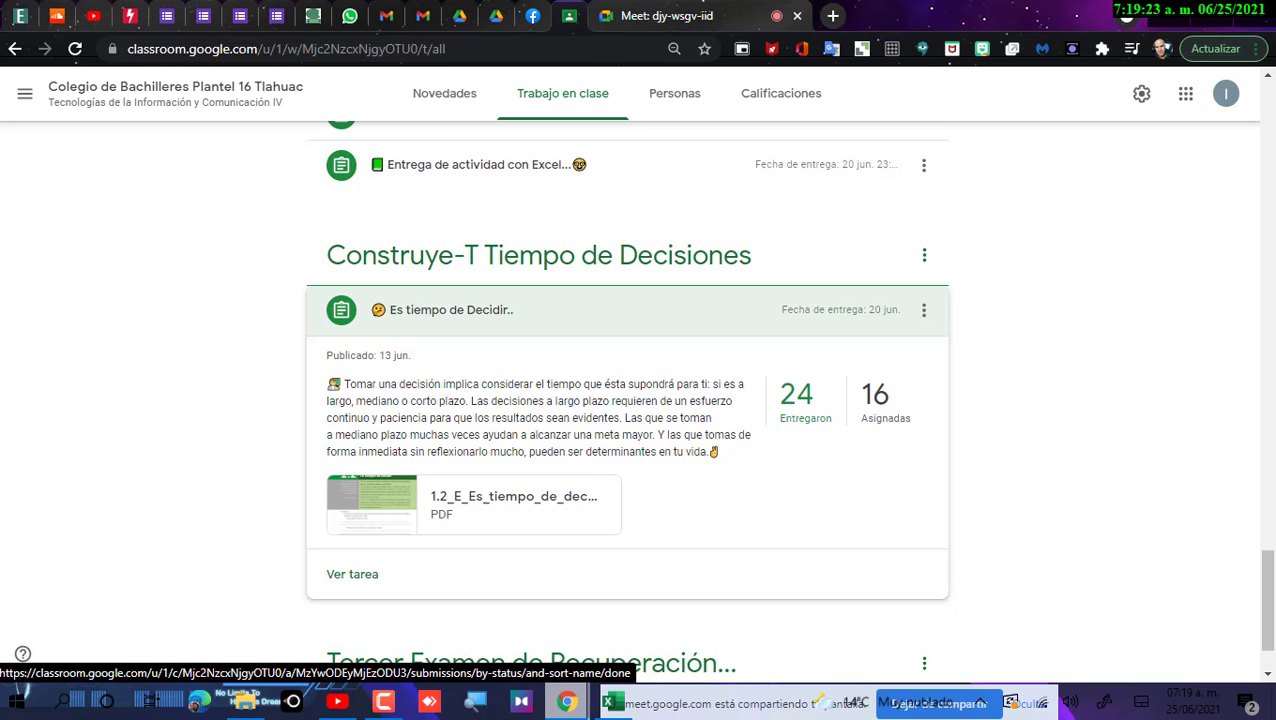
left_click_drag(1272, 565, 1272, 627)
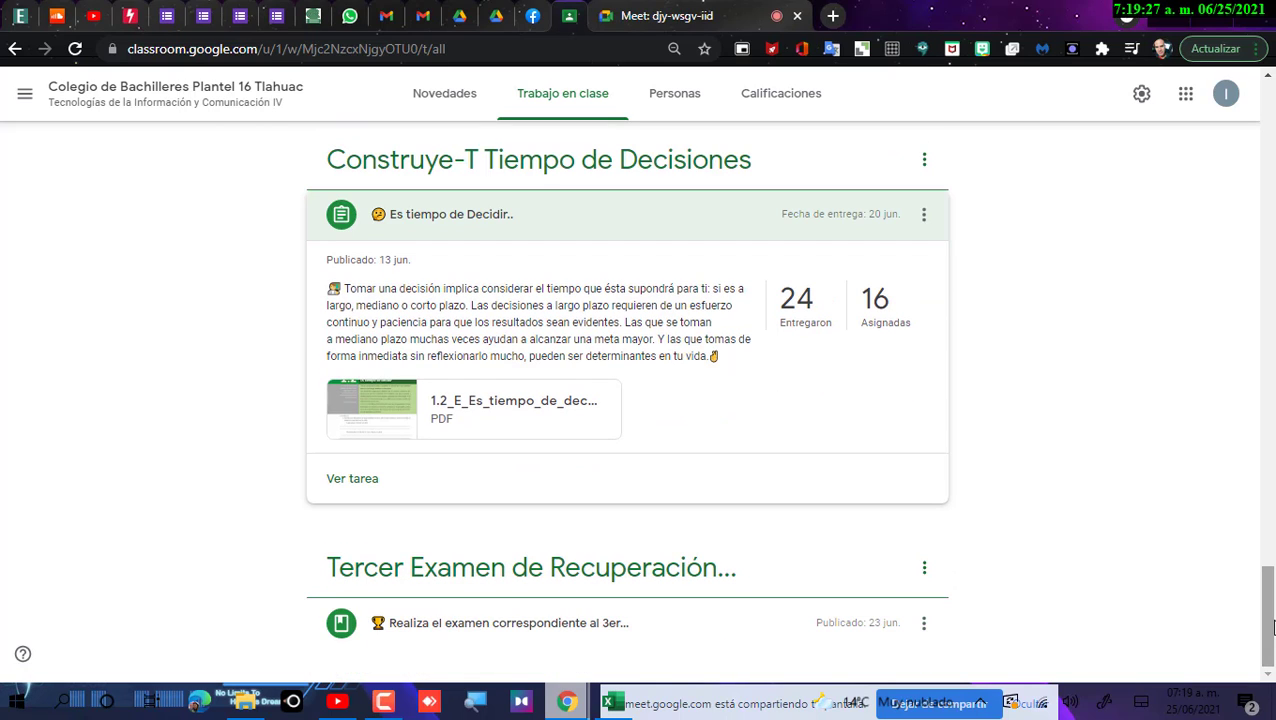
left_click(486, 630)
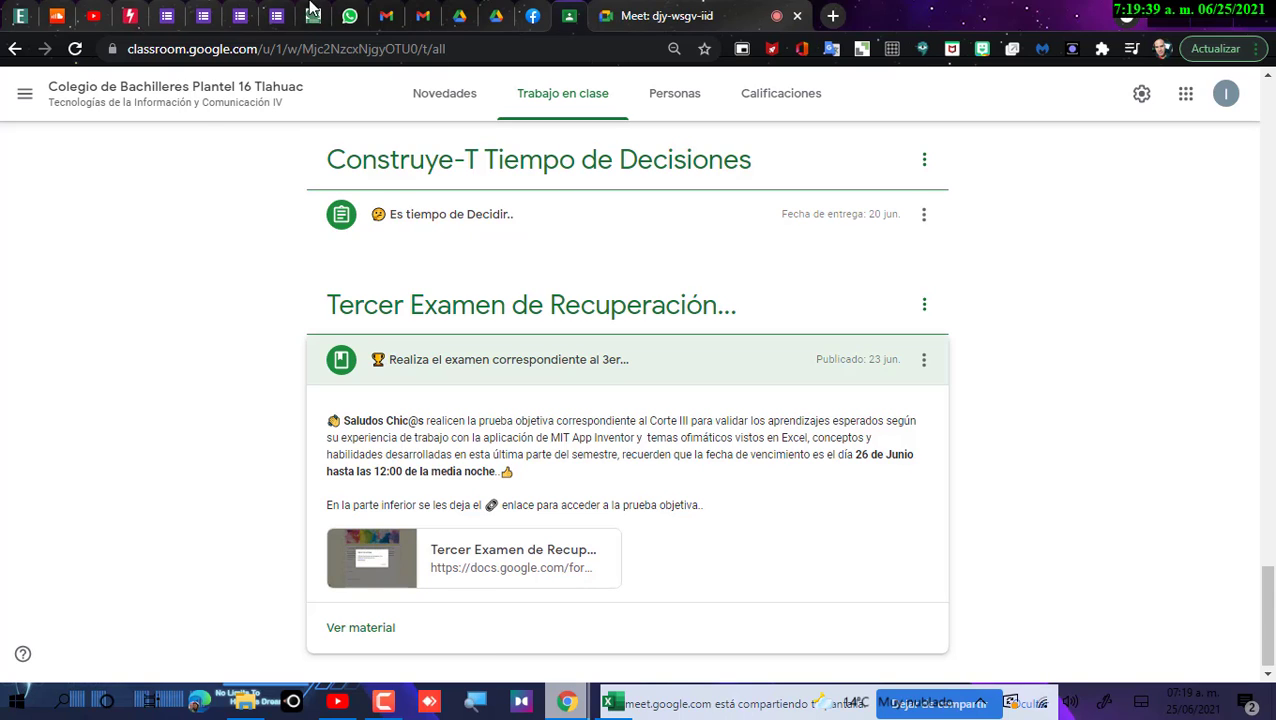
Step: Review the response summaries of the Formulario sin titulo and Cuestionario vacio forms, and return to the Classroom classwork page
left_click(277, 18)
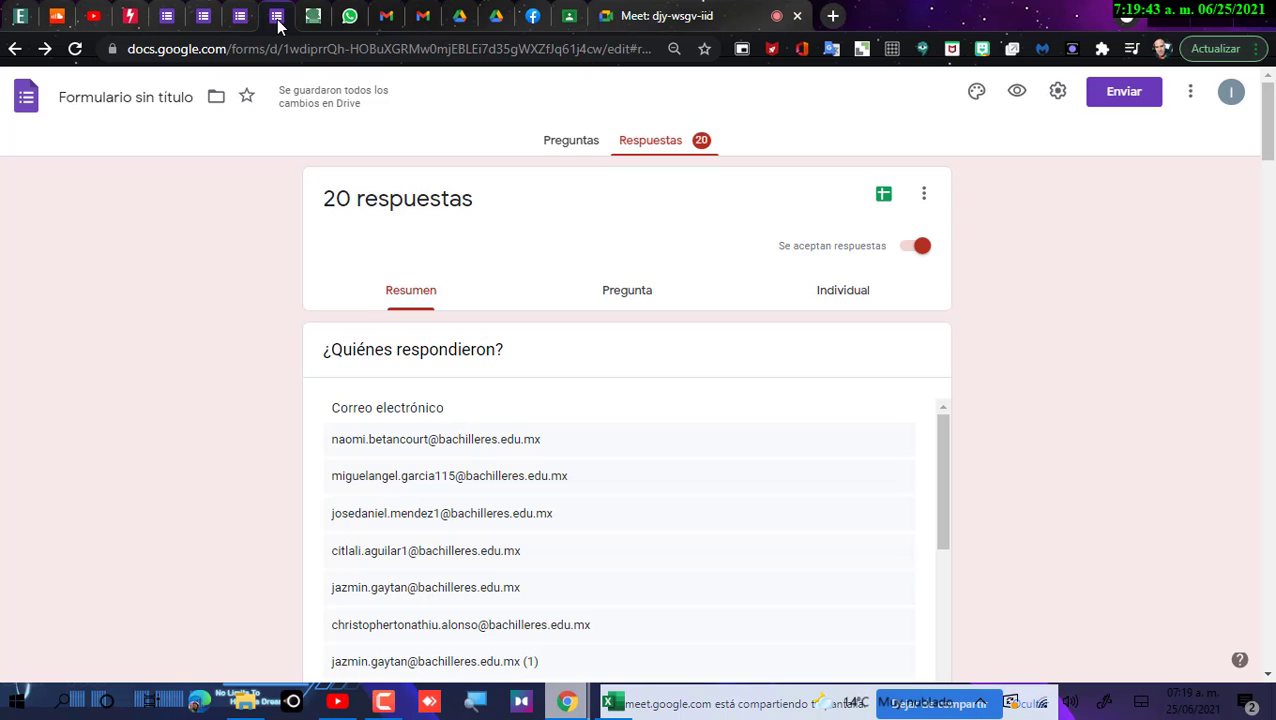
scroll(510, 282, "down", 2)
scroll(513, 276, "up", 2)
left_click(243, 28)
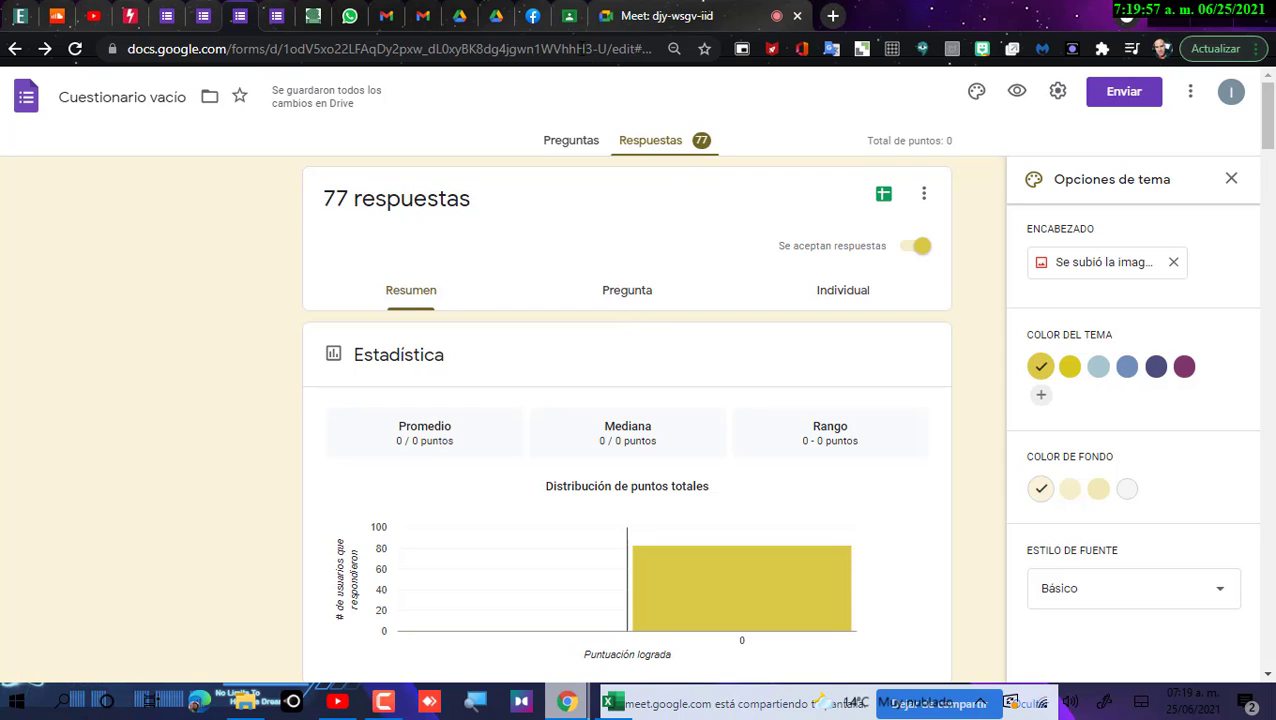
left_click(569, 17)
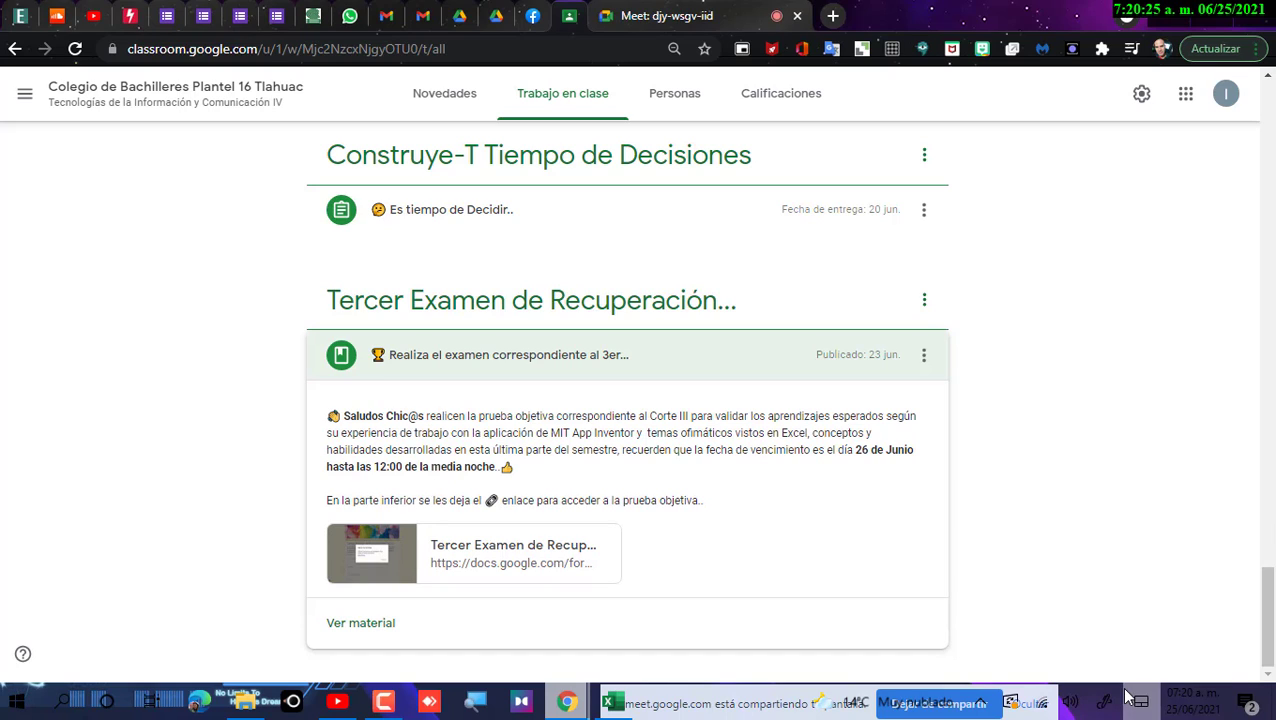
Step: Check the June 2021 calendar and switch to the CONTROL_DE_ASISTENCIA 408 attendance workbook in the other Chrome window
left_click(1180, 711)
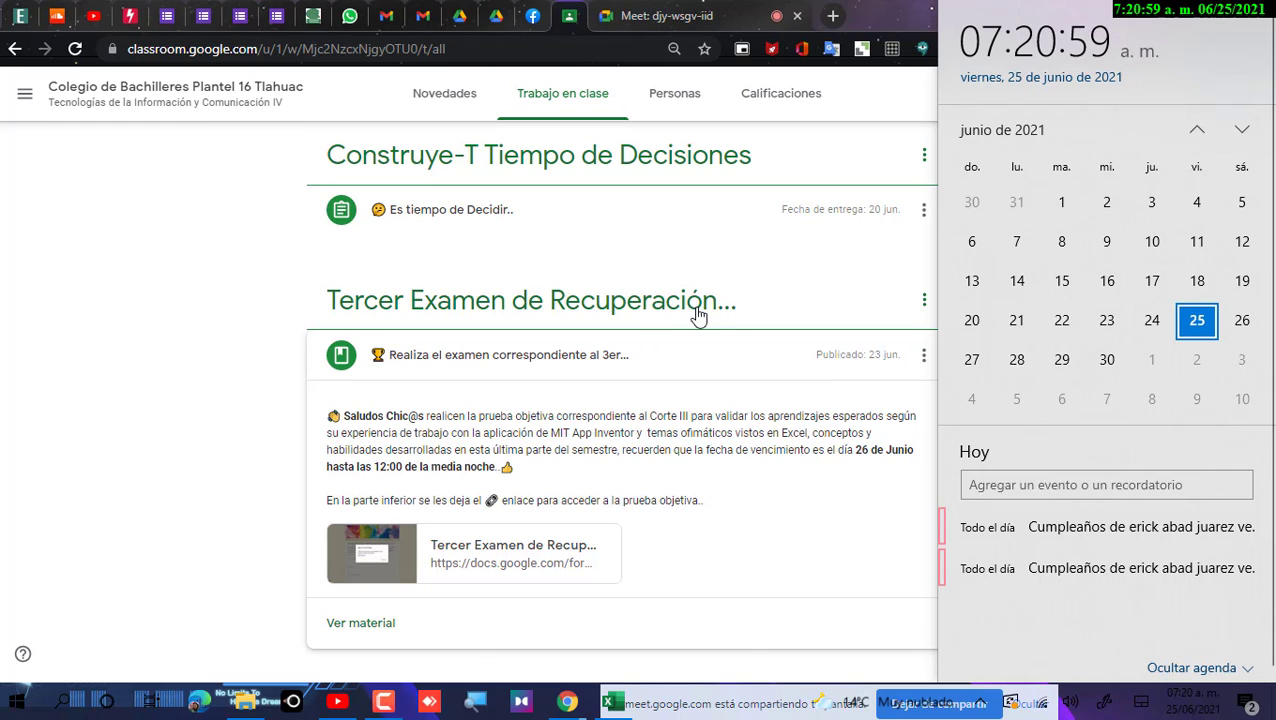
mouse_move(573, 706)
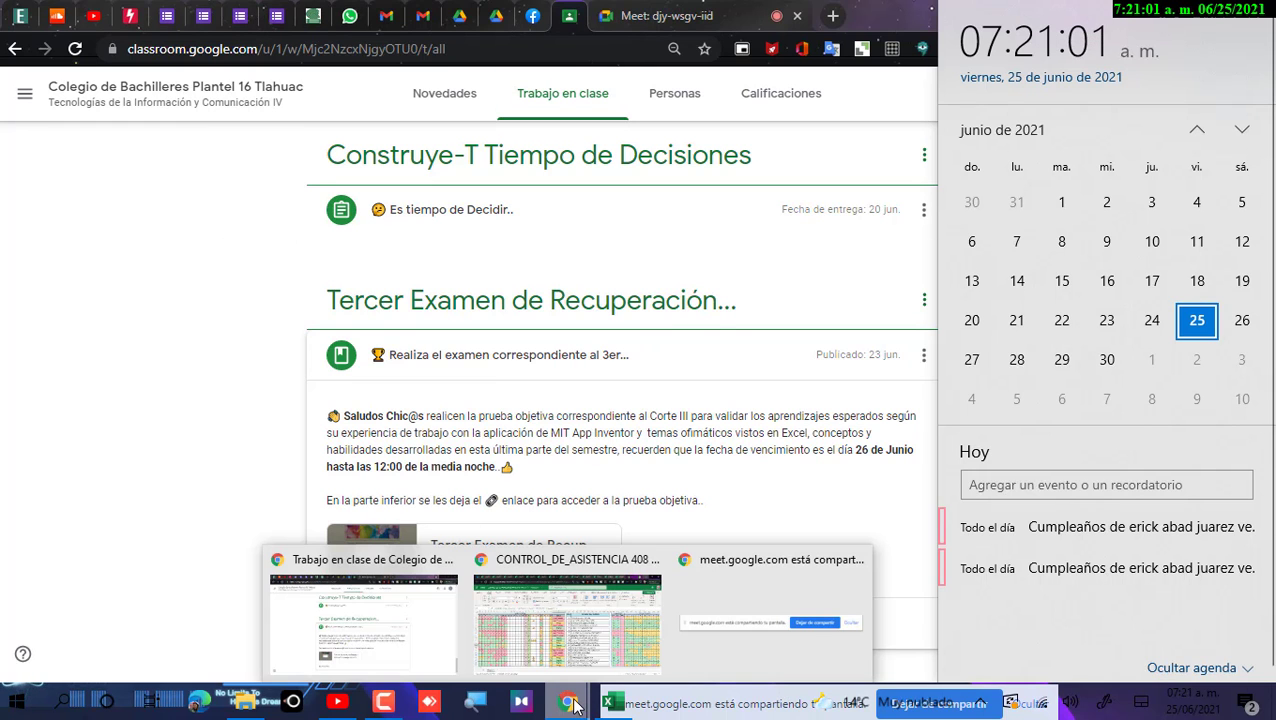
left_click(591, 650)
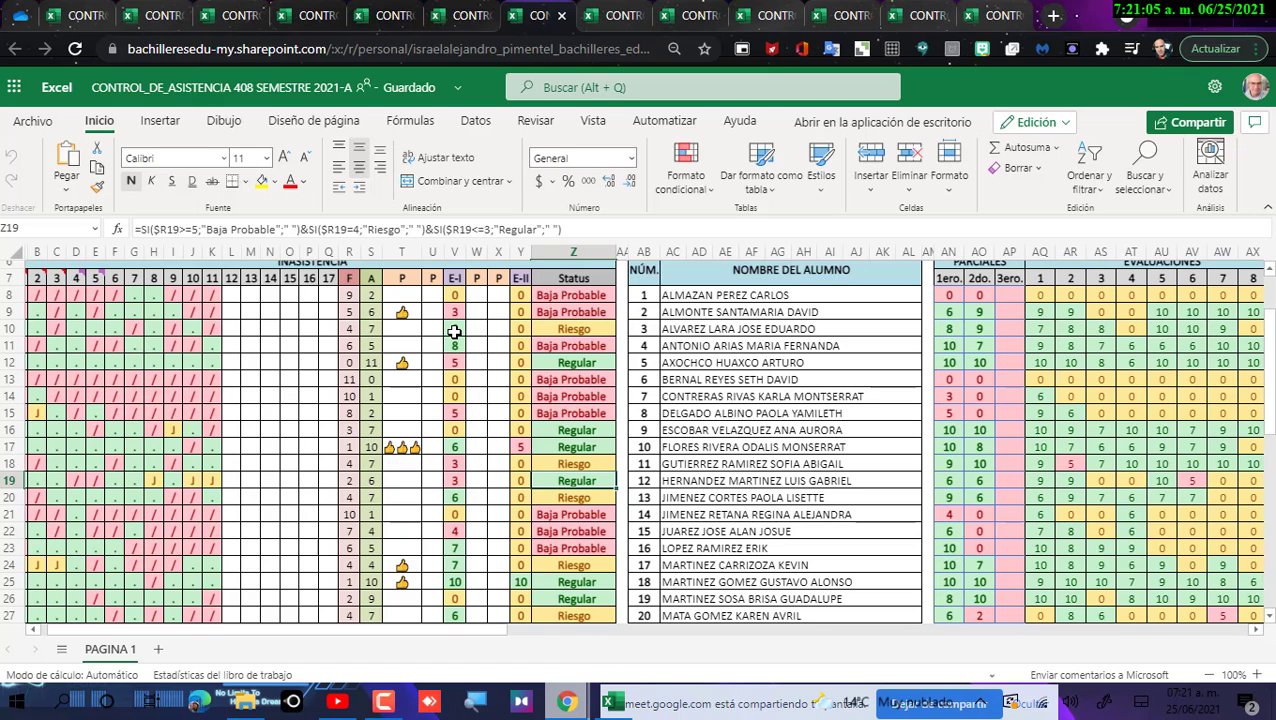
scroll(454, 331, "up", 2)
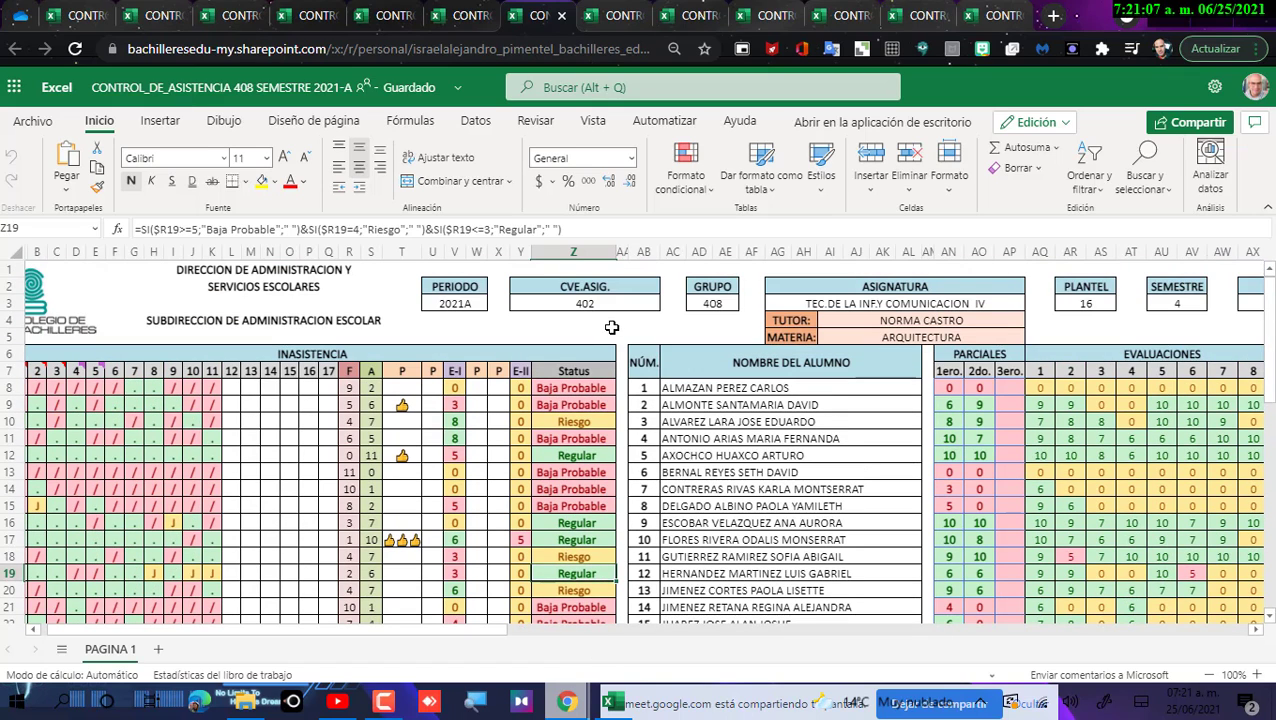
Step: In the CONTROL_DE_ASISTENCIA 409 workbook, examine the third partial grade column and the first cell of Calificación Definitiva
left_click(610, 14)
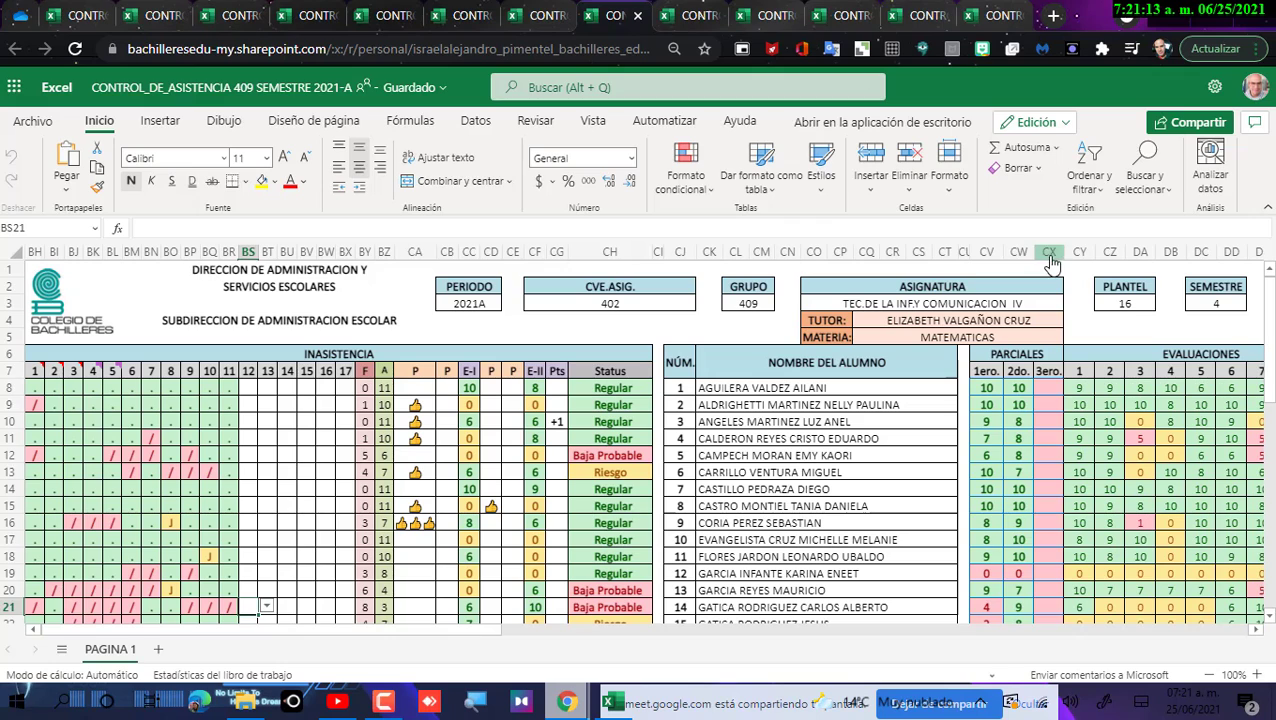
left_click(1049, 252)
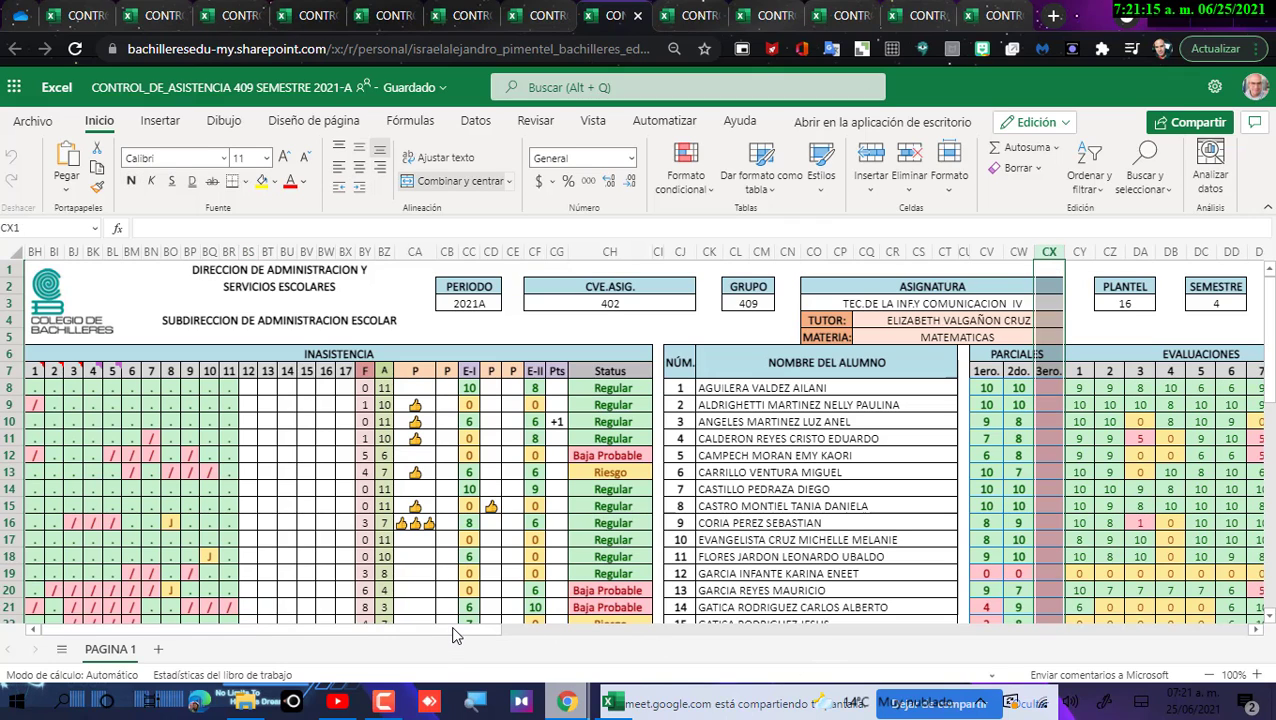
left_click_drag(457, 631, 623, 631)
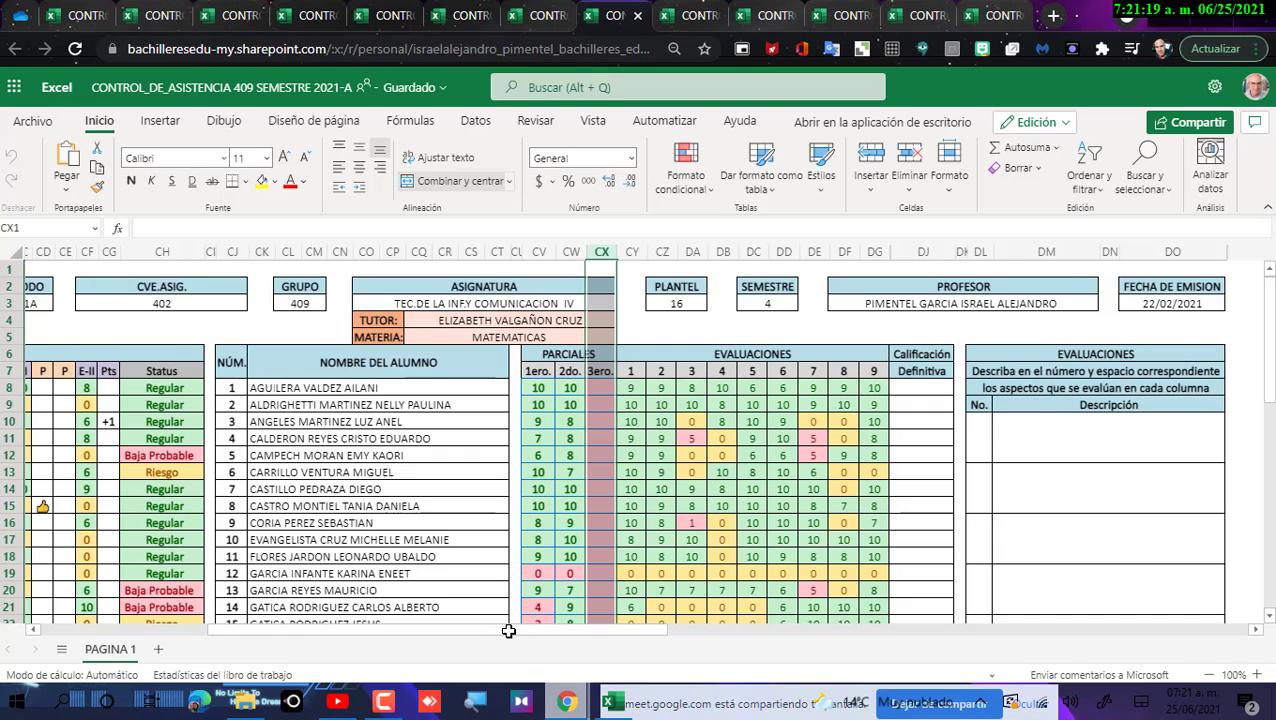
left_click(912, 391)
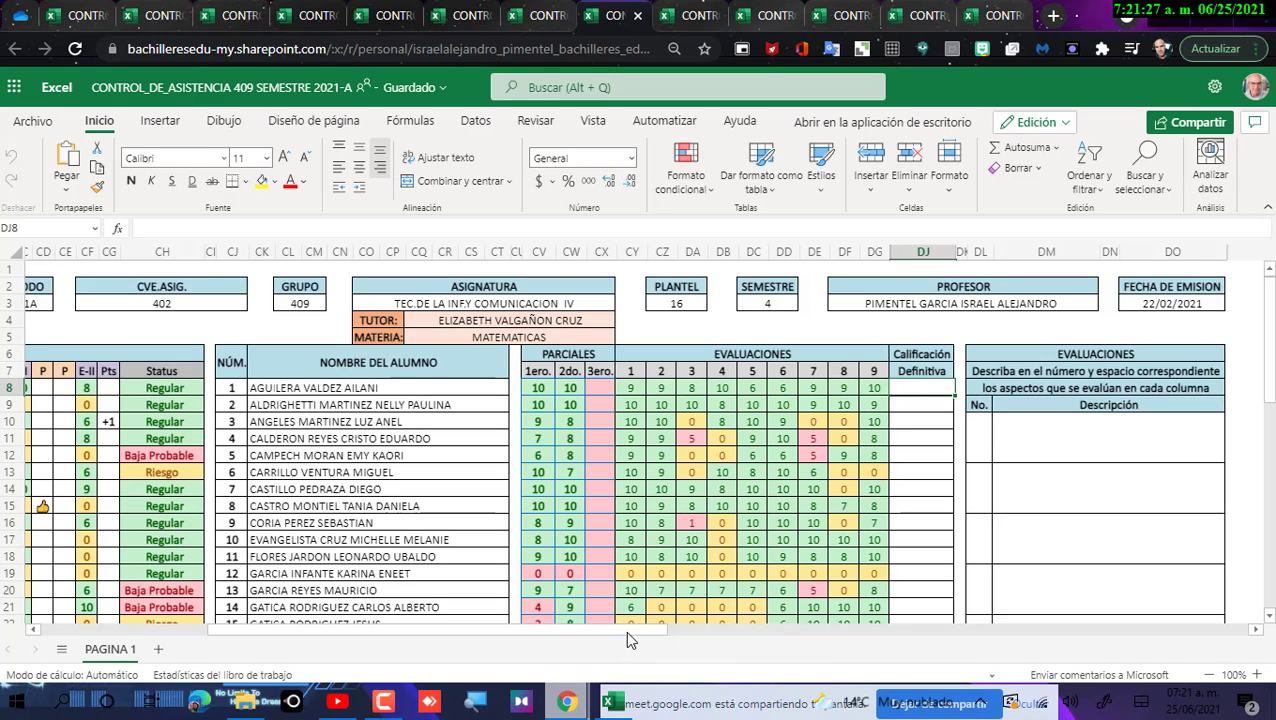
left_click_drag(625, 632, 331, 625)
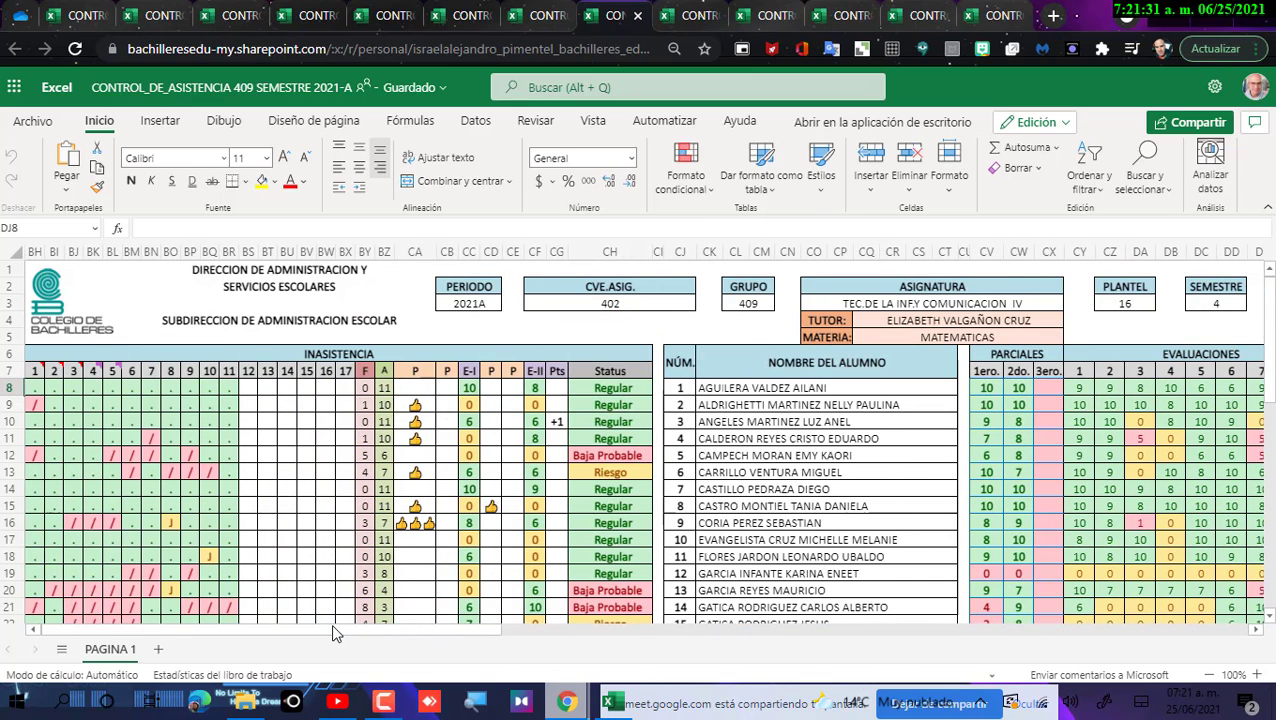
Step: Examine the E-II and Pts columns and look through the attendance records of group 409
left_click(536, 370)
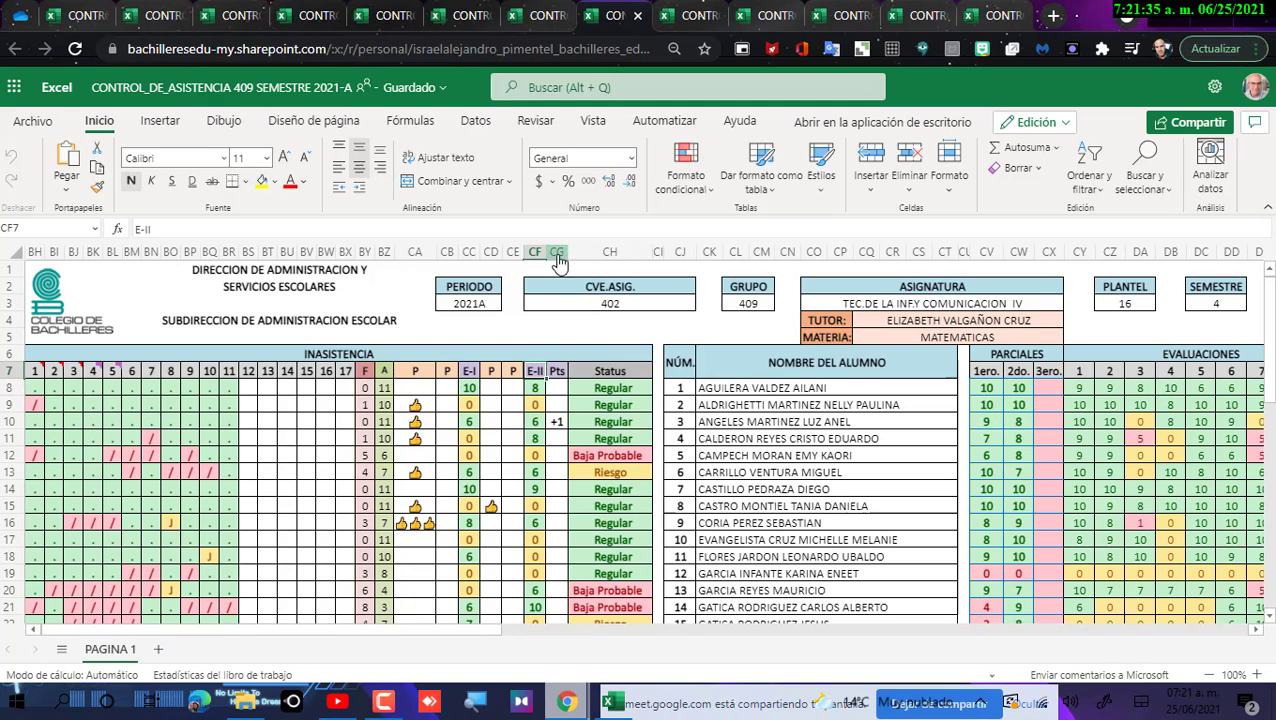
left_click(560, 258)
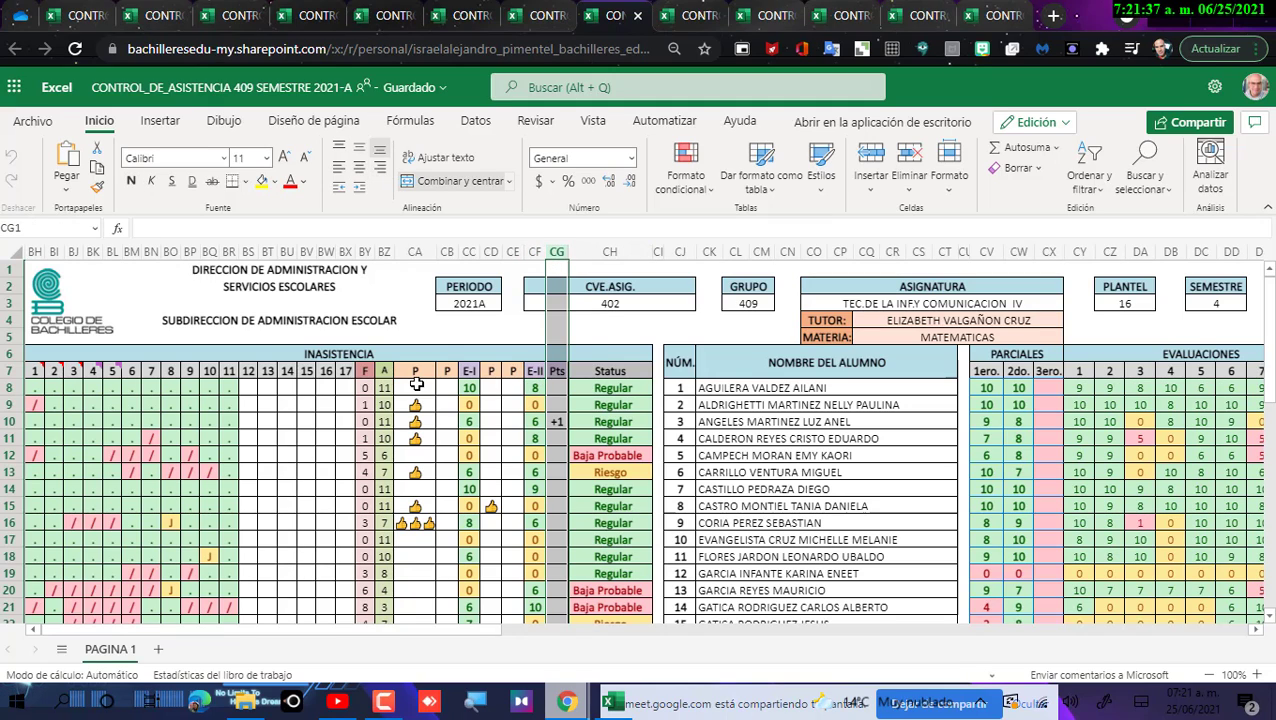
left_click(292, 435)
scroll(292, 432, "down", 8)
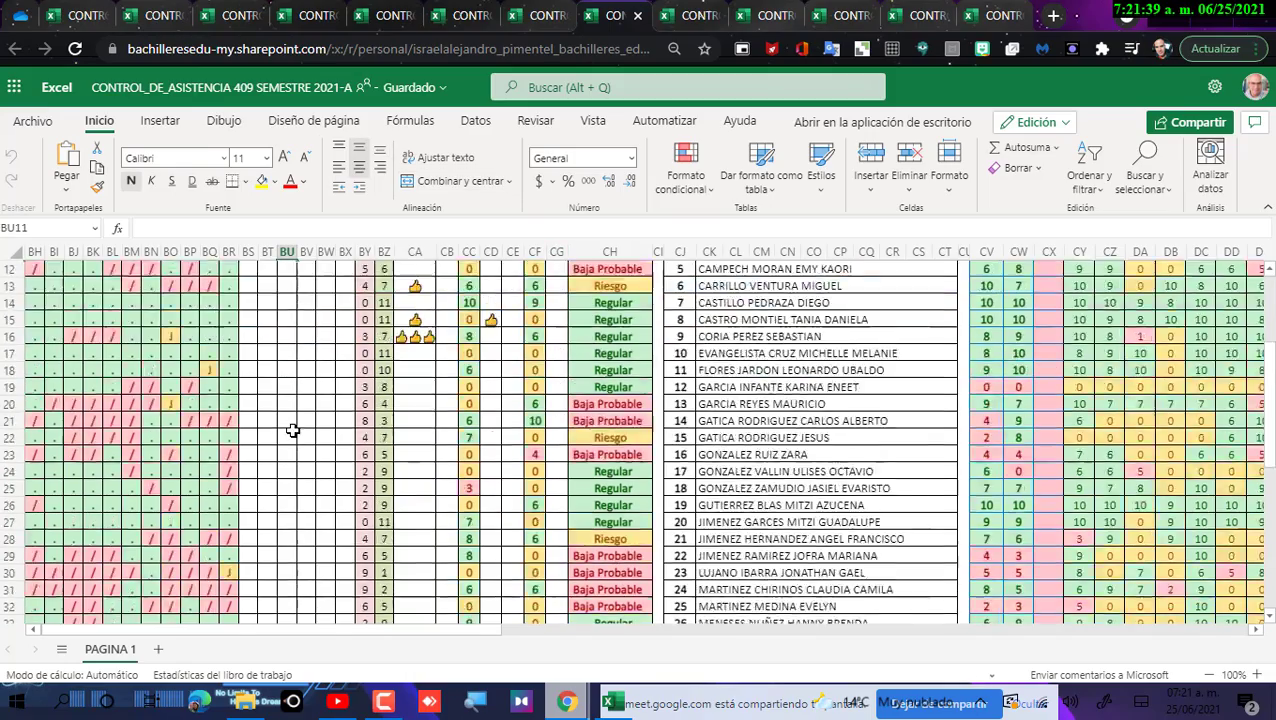
scroll(292, 432, "up", 8)
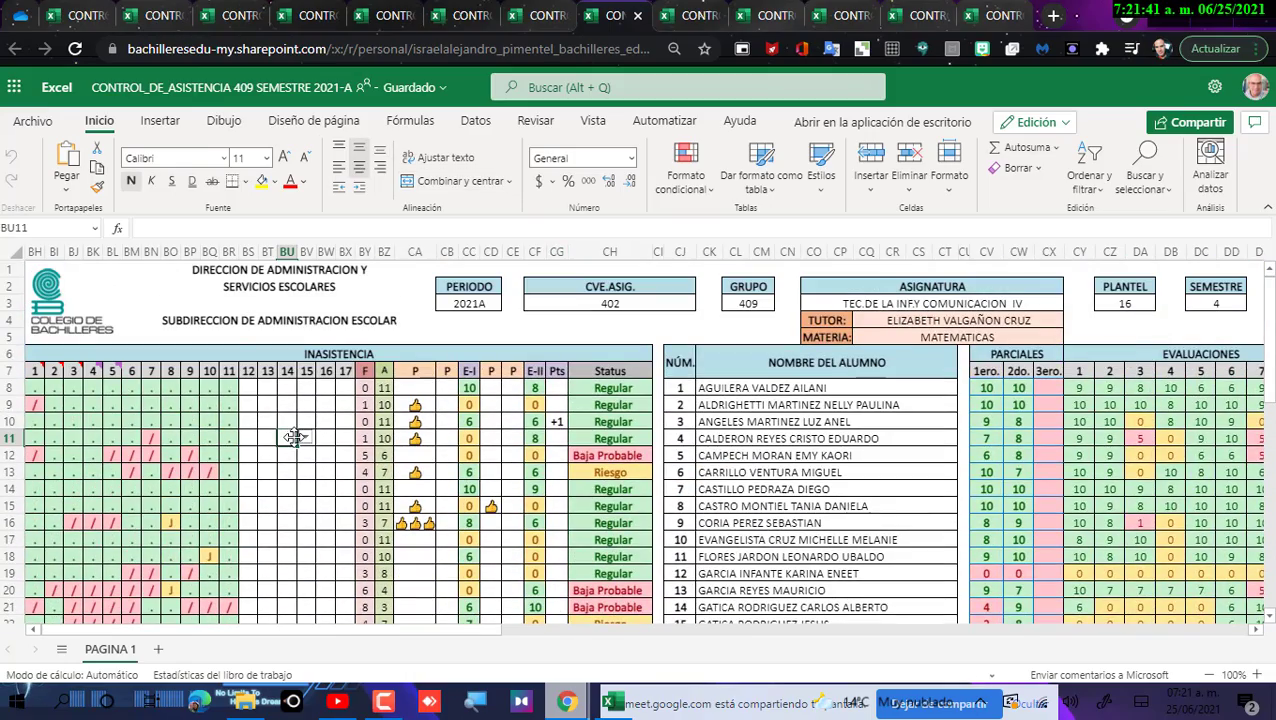
scroll(292, 432, "down", 3)
scroll(292, 435, "up", 3)
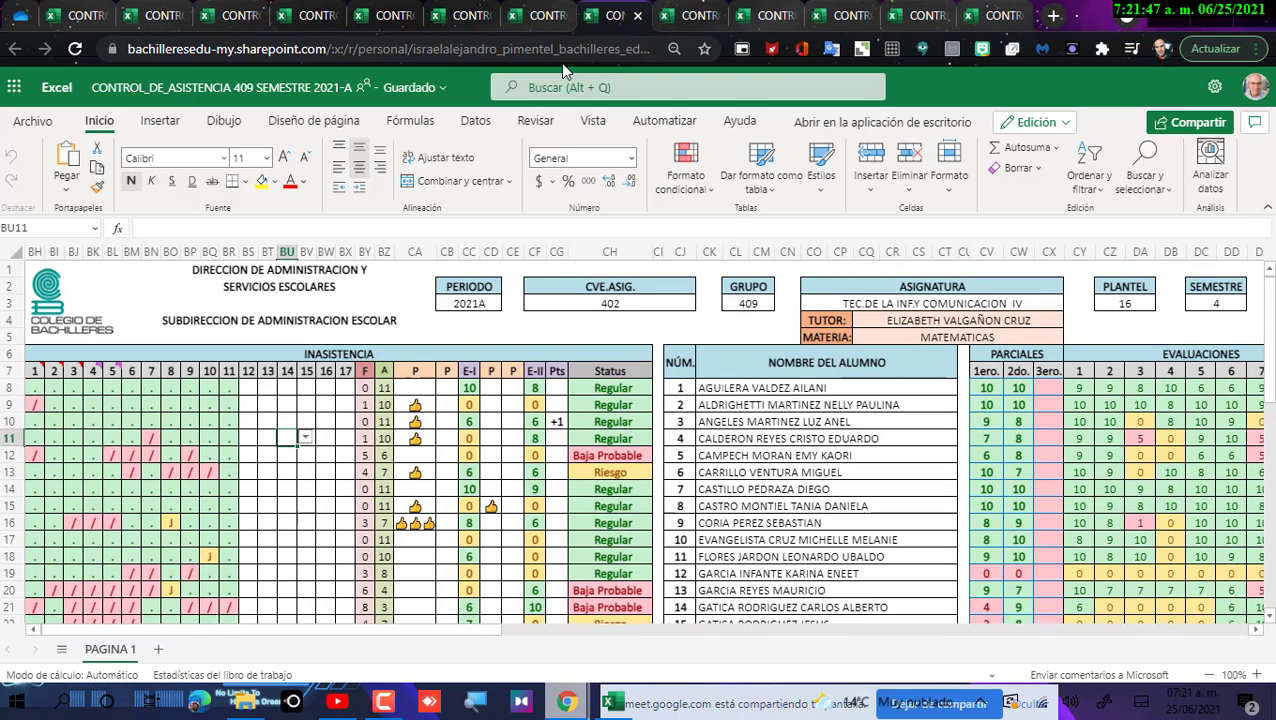
Step: Check the class group on the Classroom Novedades page, and view the header of the CONTROL_DE_ASISTENCIA 407 workbook
key("alt+Tab")
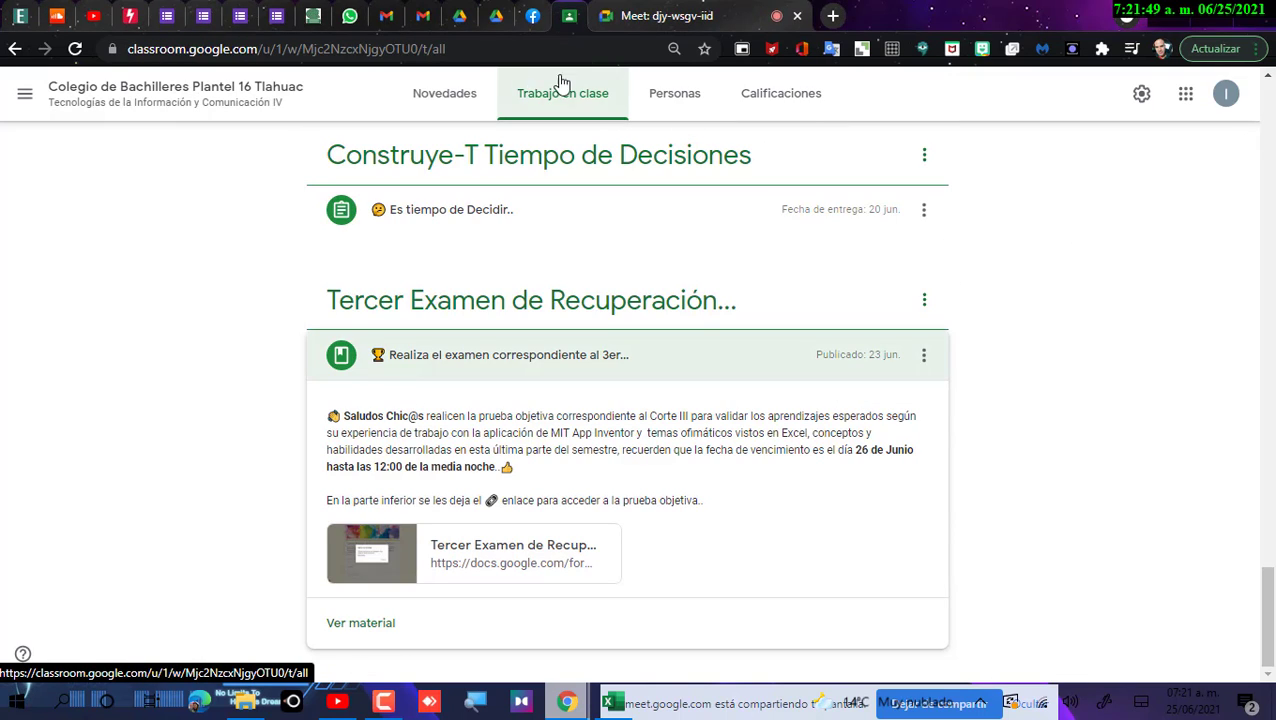
left_click(476, 111)
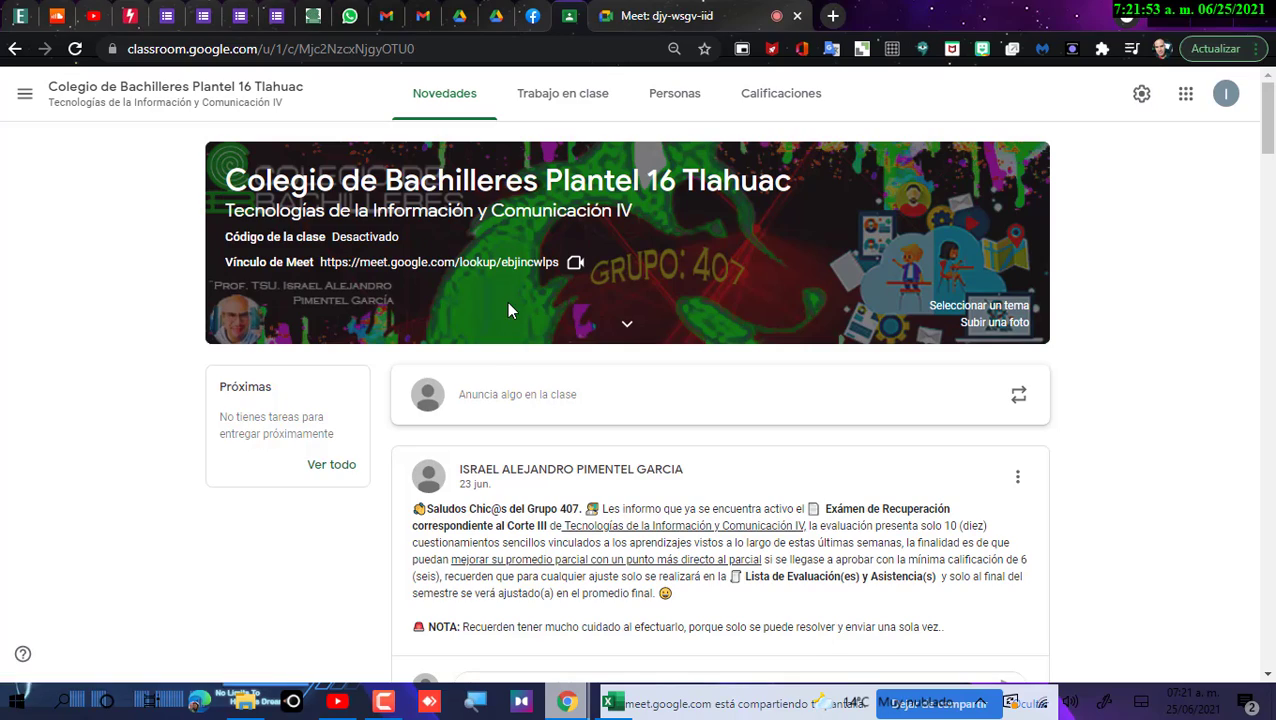
key("alt+Tab")
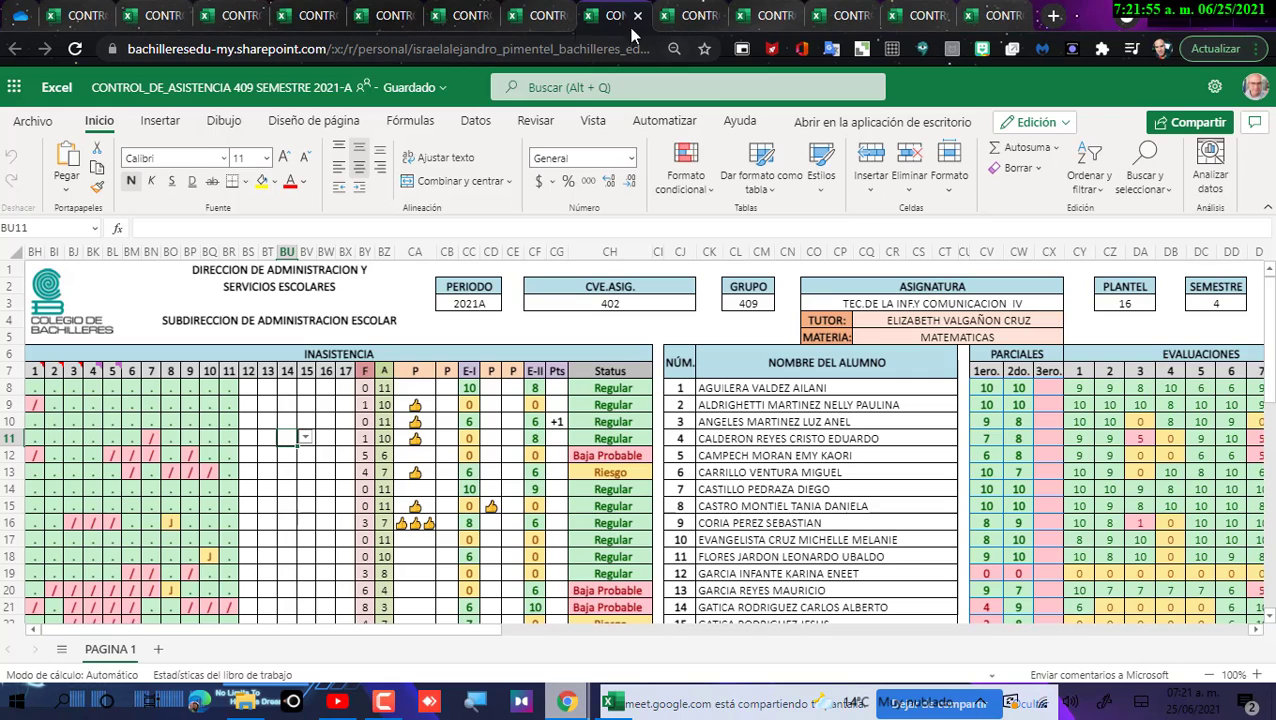
left_click(448, 16)
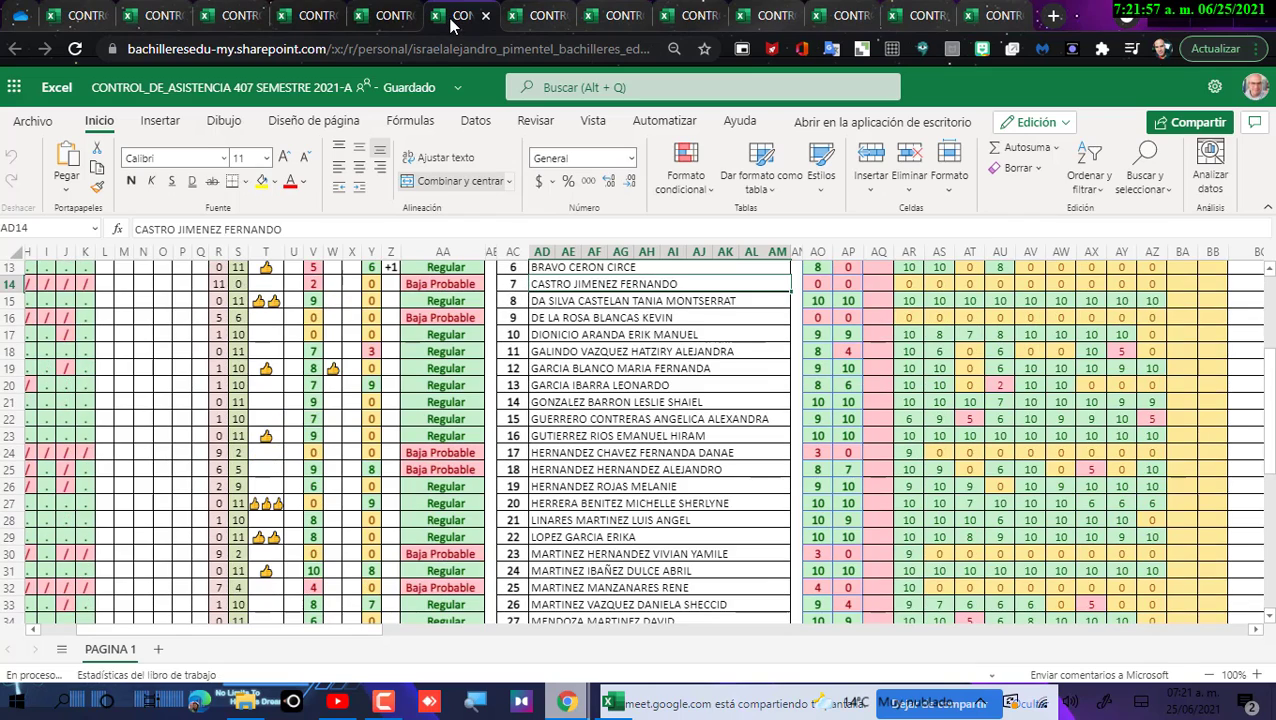
scroll(468, 310, "up", 4)
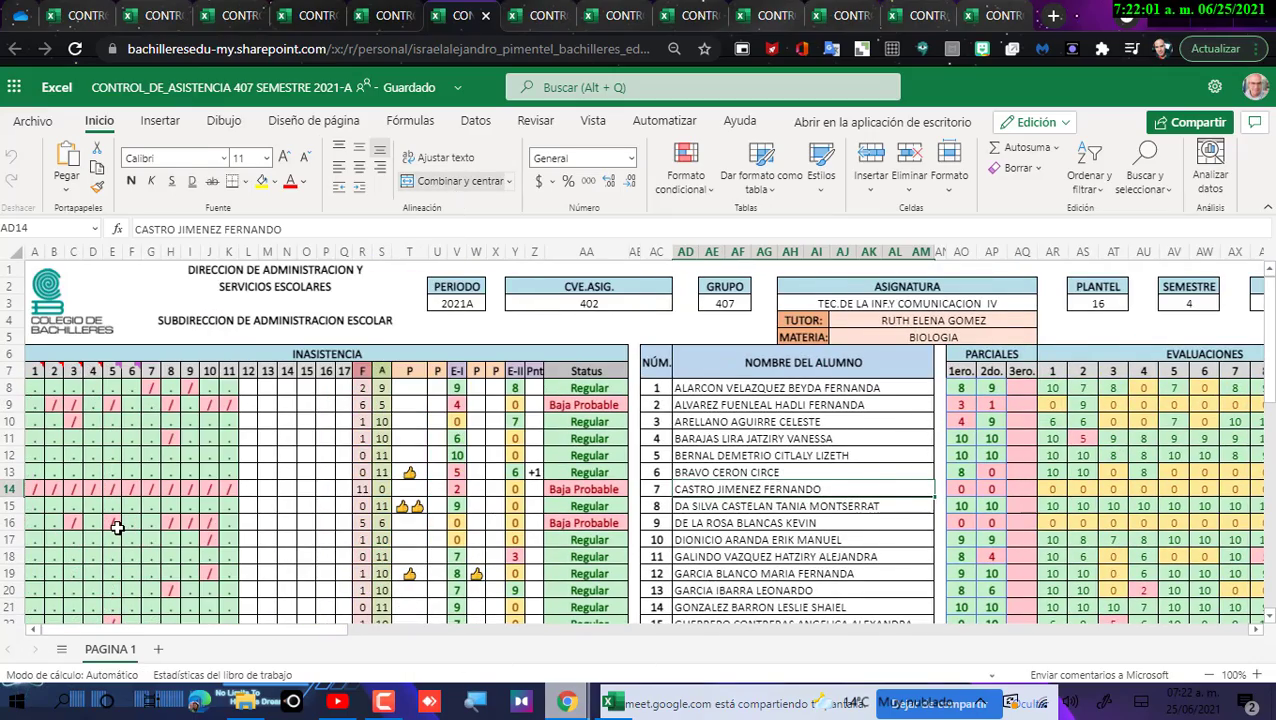
Step: Look through the group 407 attendance list and highlight rows 14 and 9 to review those students' records
scroll(115, 527, "down", 9)
scroll(117, 527, "up", 9)
left_click(6, 491)
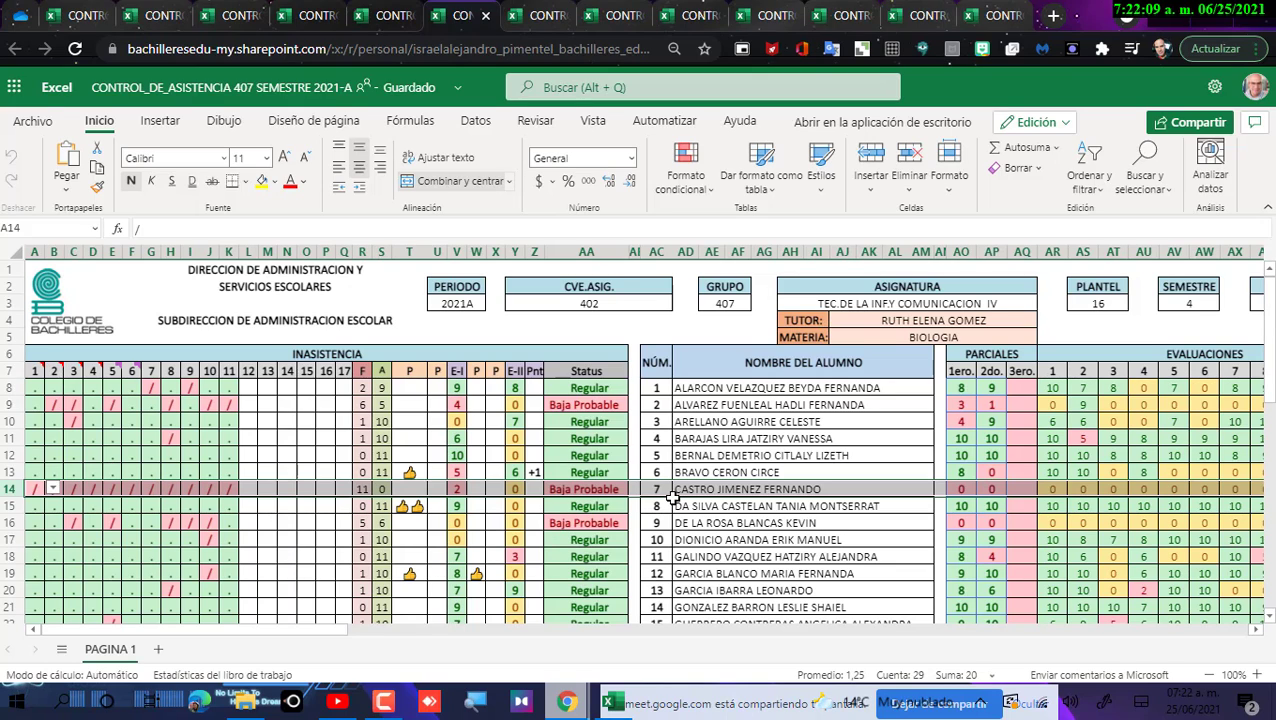
left_click(7, 408)
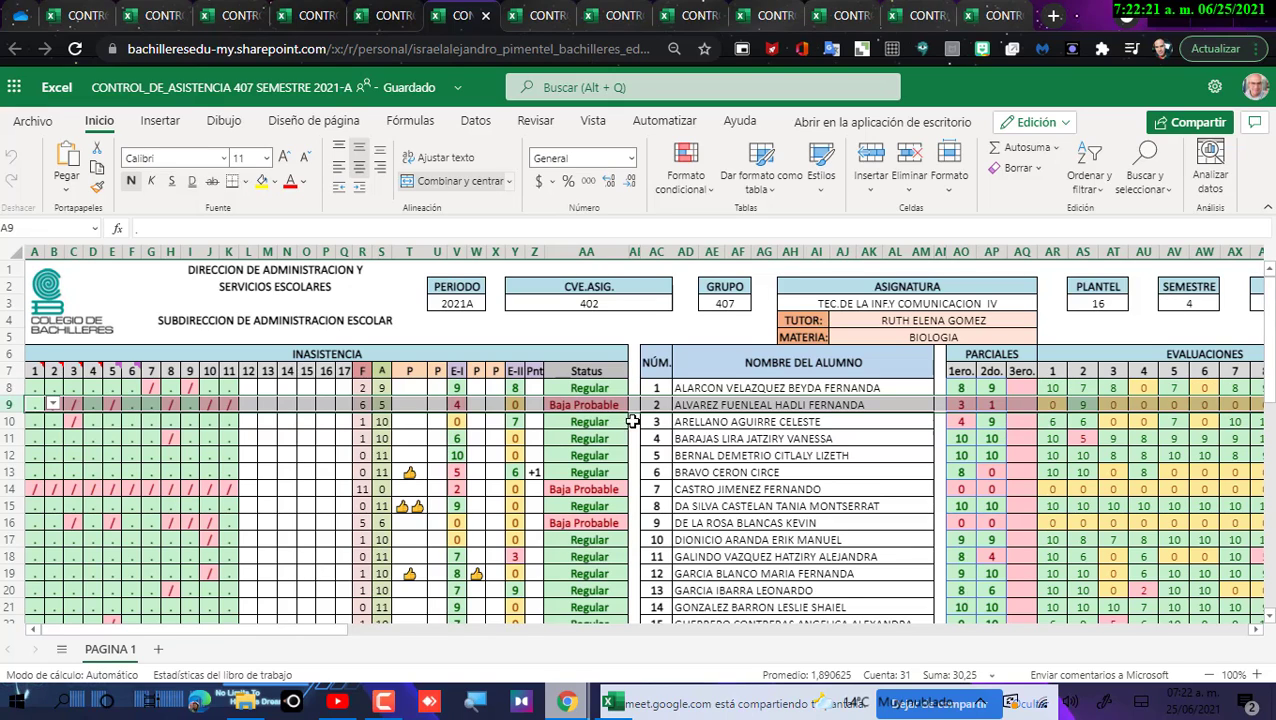
Step: Highlight rows 24, 25, 30 and 32 one after another to review the students with Baja Probable status
scroll(274, 444, "down", 6)
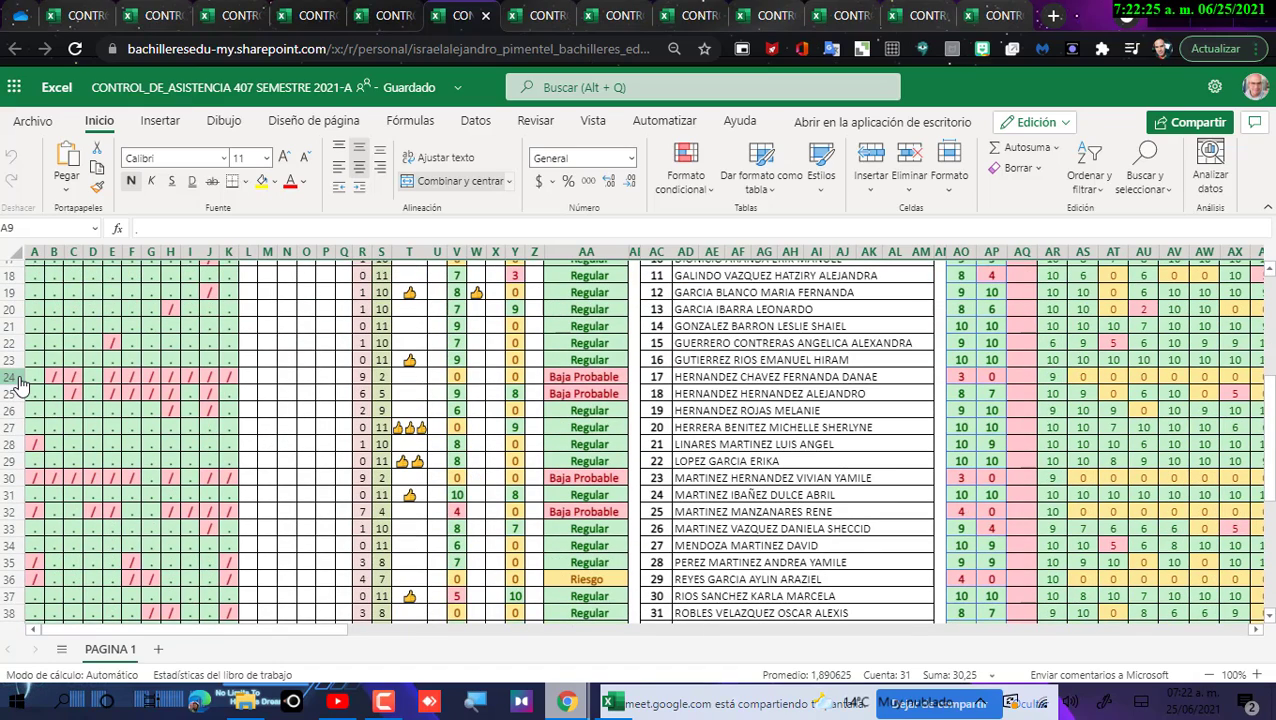
left_click(12, 376)
left_click(14, 396)
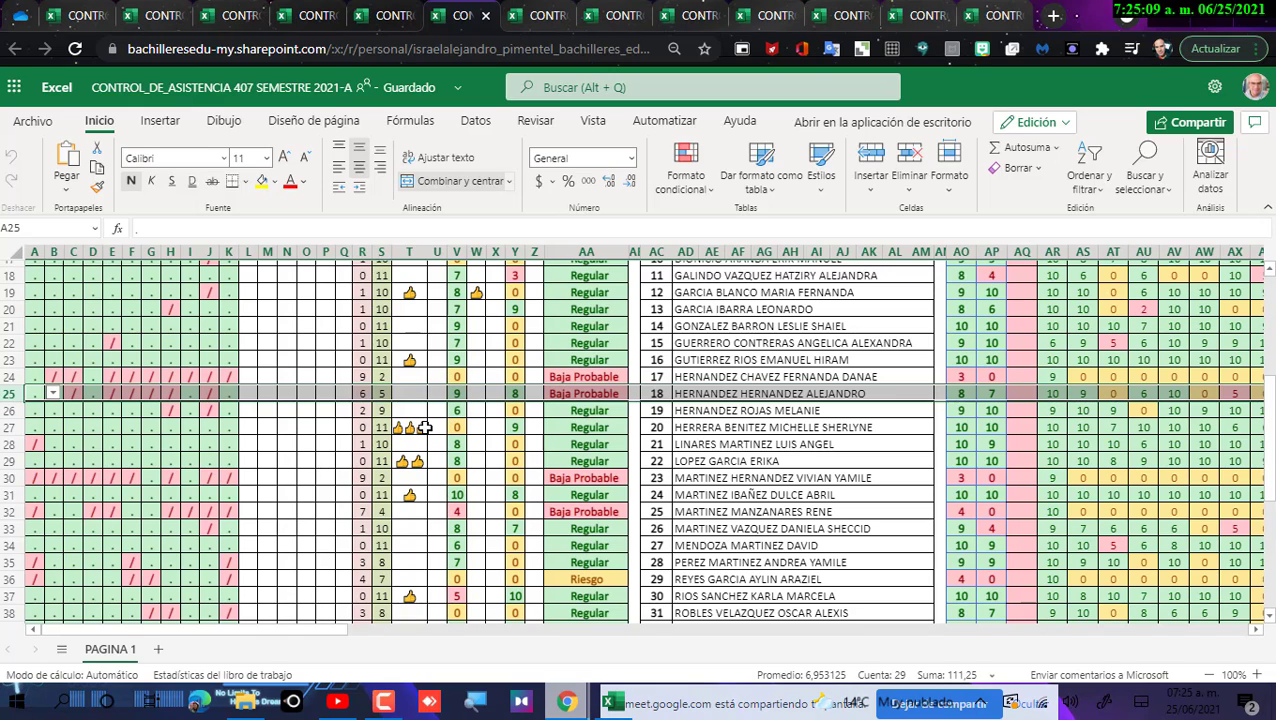
left_click(16, 478)
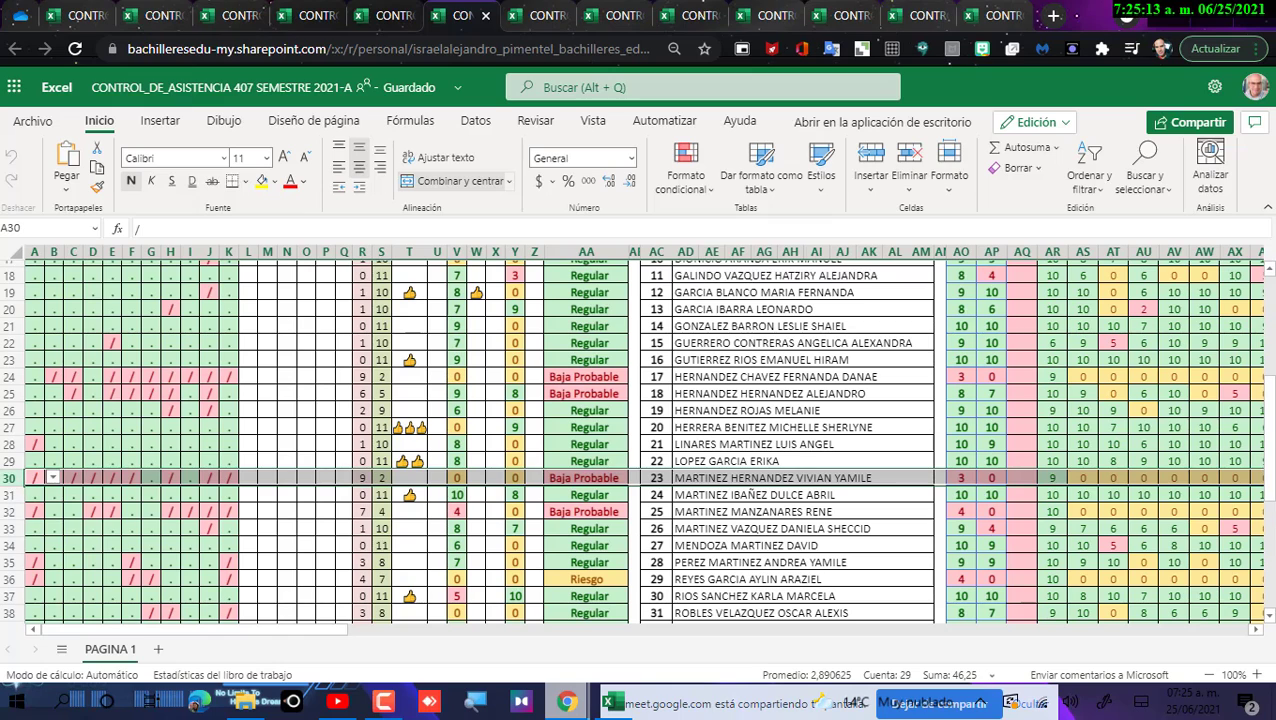
left_click(30, 512)
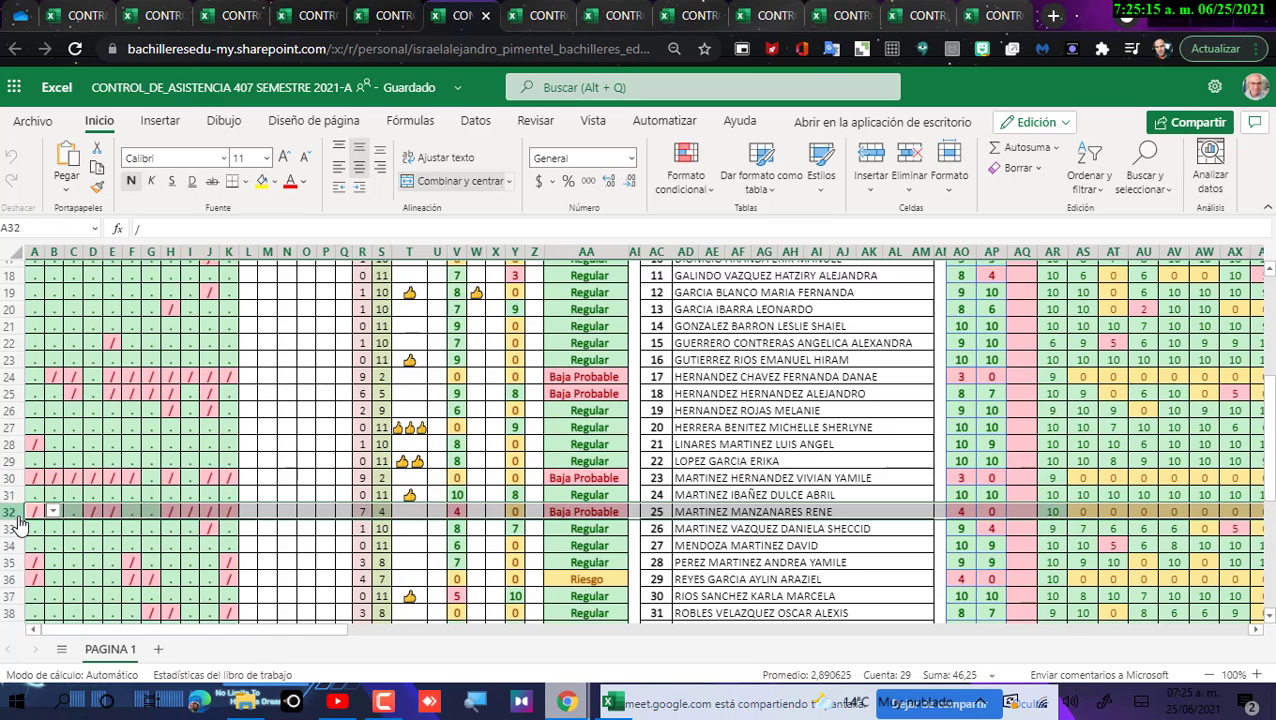
Step: Highlight rows 42 and 36 to review the students with Riesgo status, and return to the start of the list
scroll(62, 508, "down", 4)
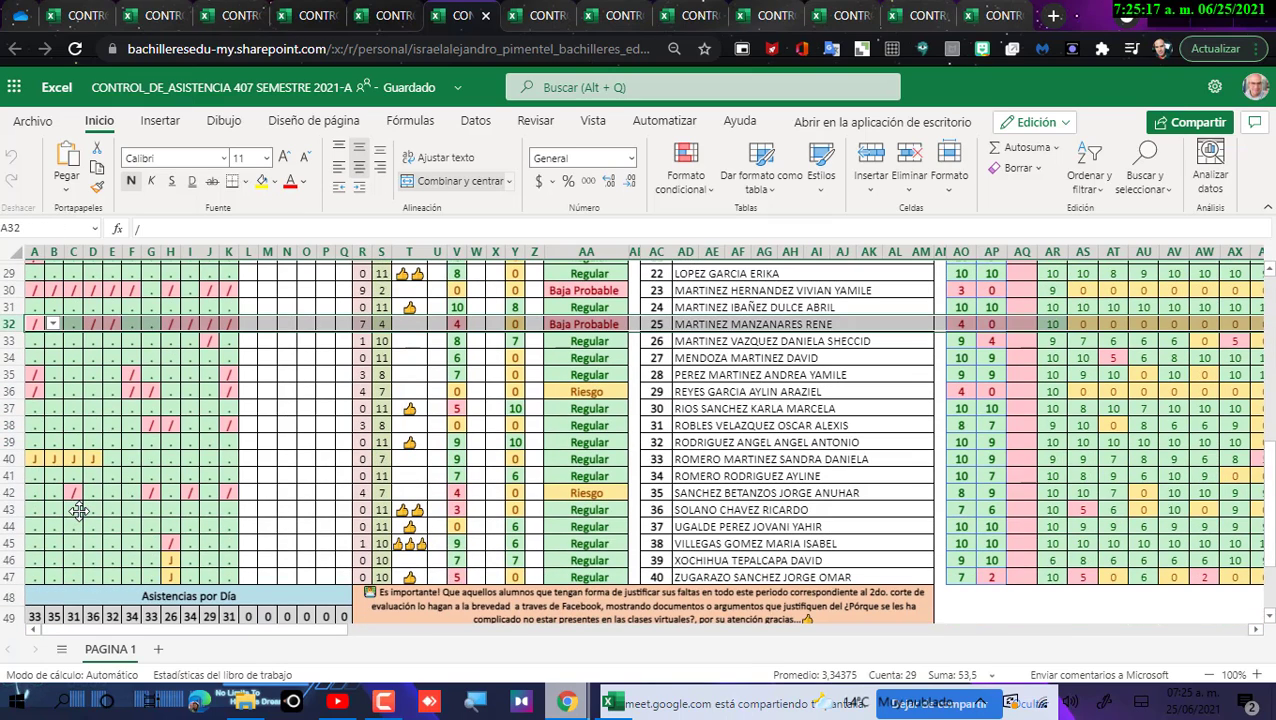
left_click(6, 496)
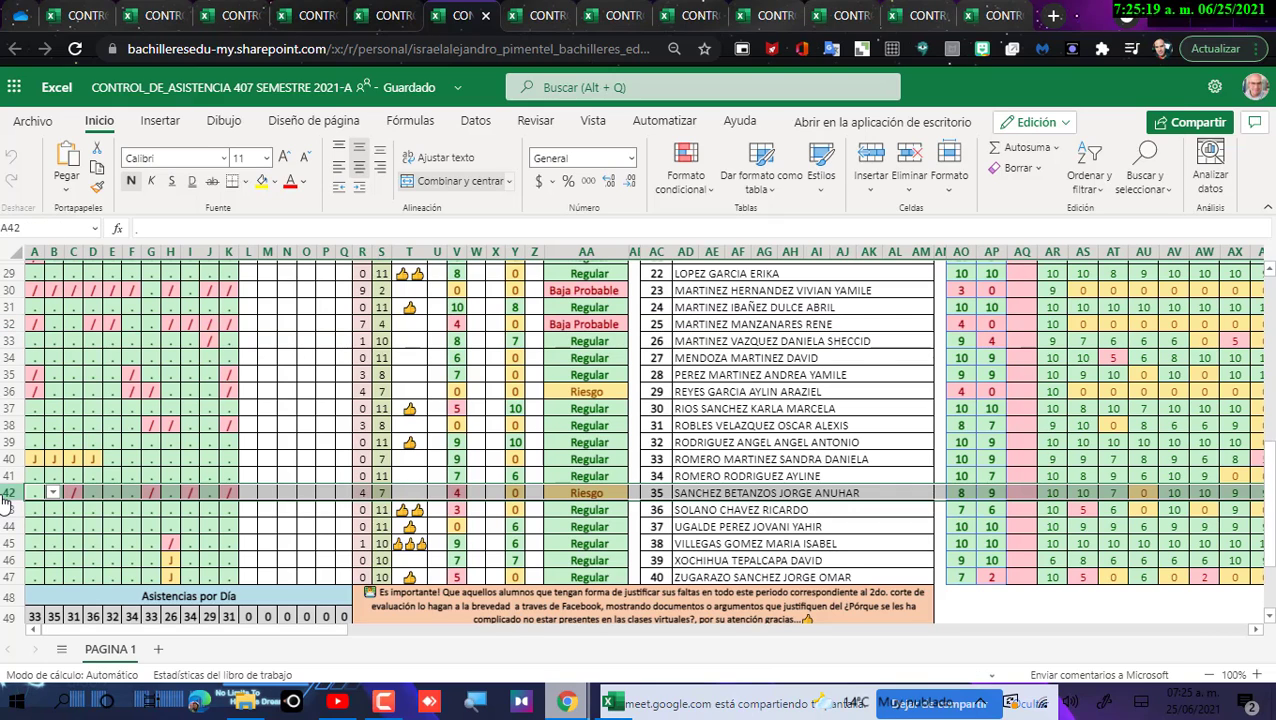
left_click(14, 394)
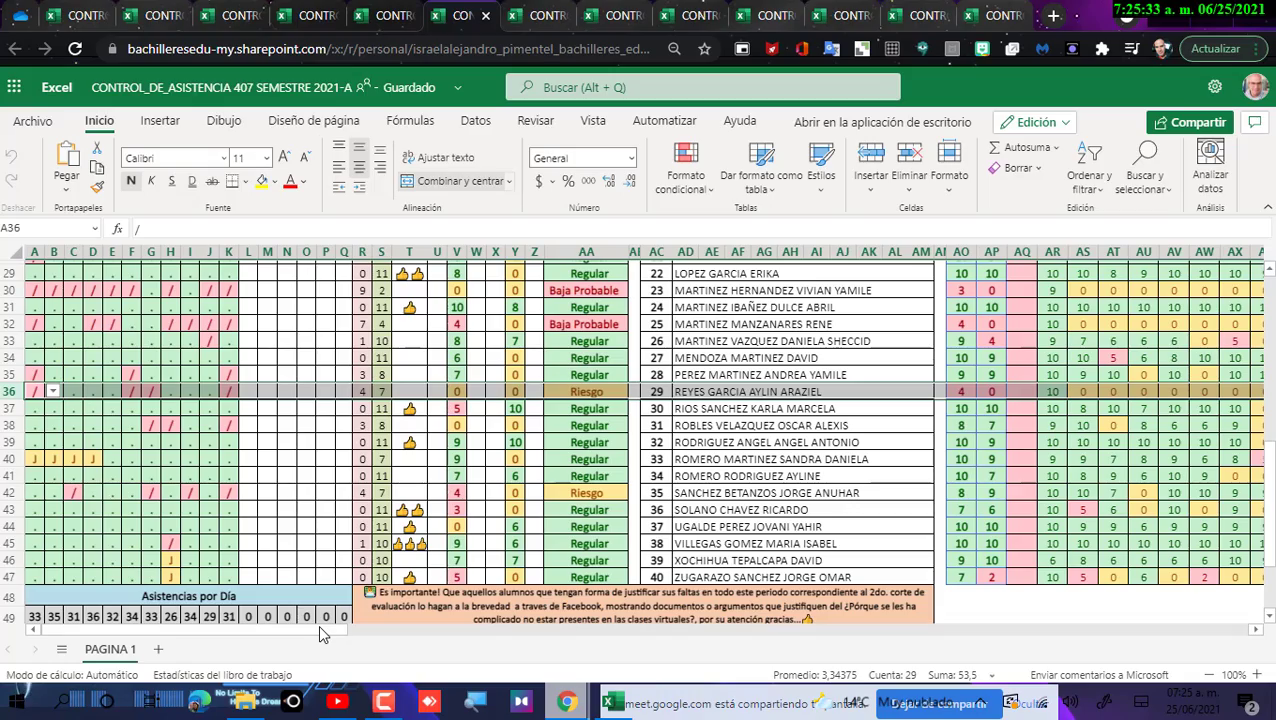
mouse_move(318, 624)
left_mouse_down()
mouse_move(595, 621)
mouse_move(318, 630)
left_mouse_up()
scroll(342, 545, "up", 10)
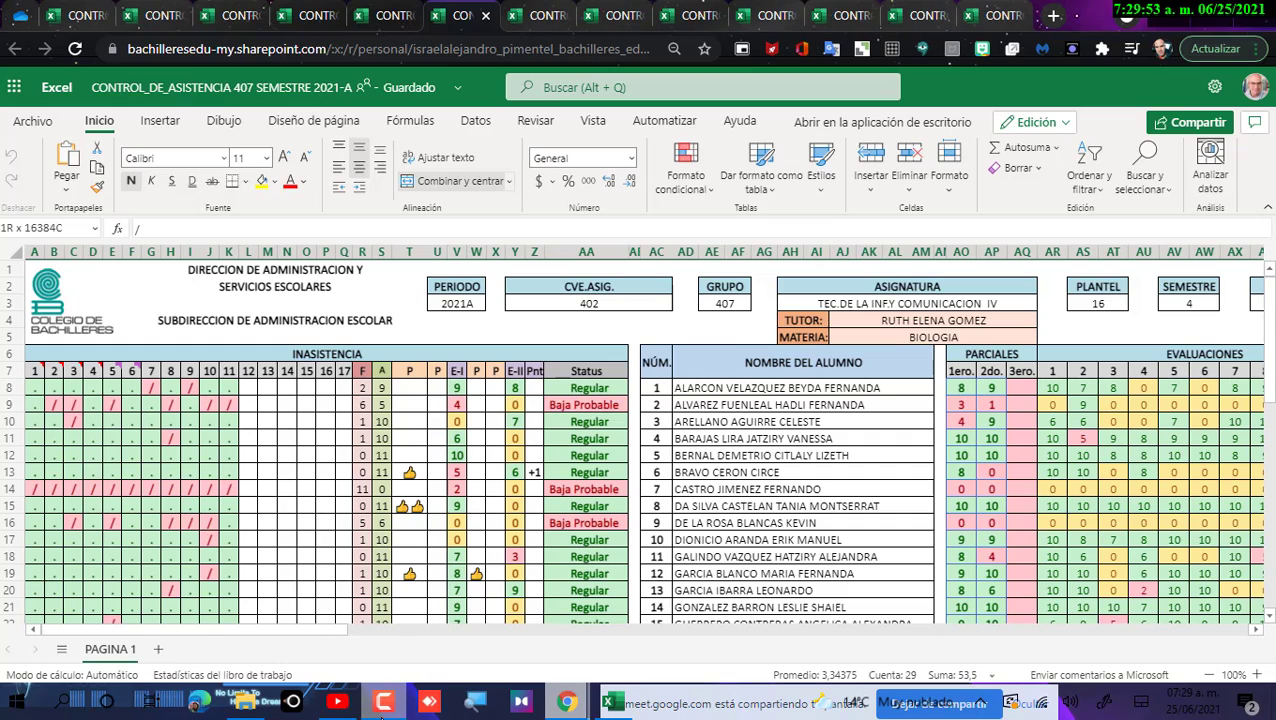
left_click(383, 713)
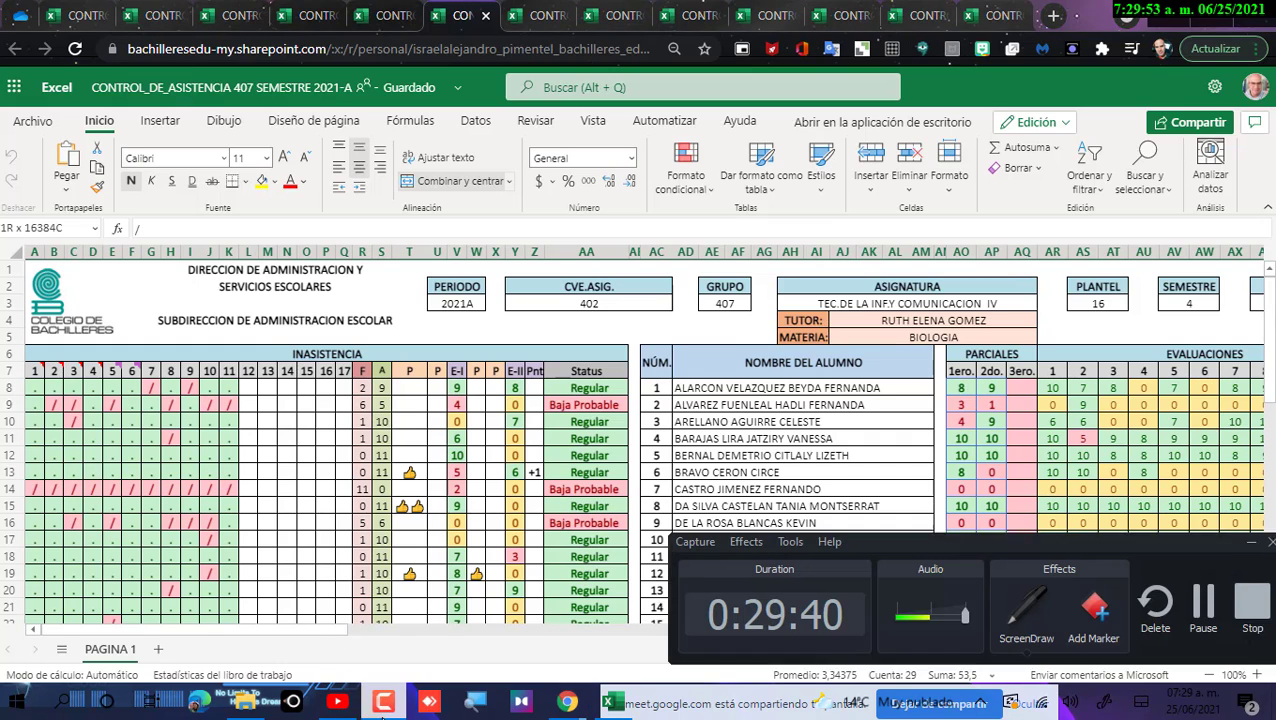
left_click(1245, 542)
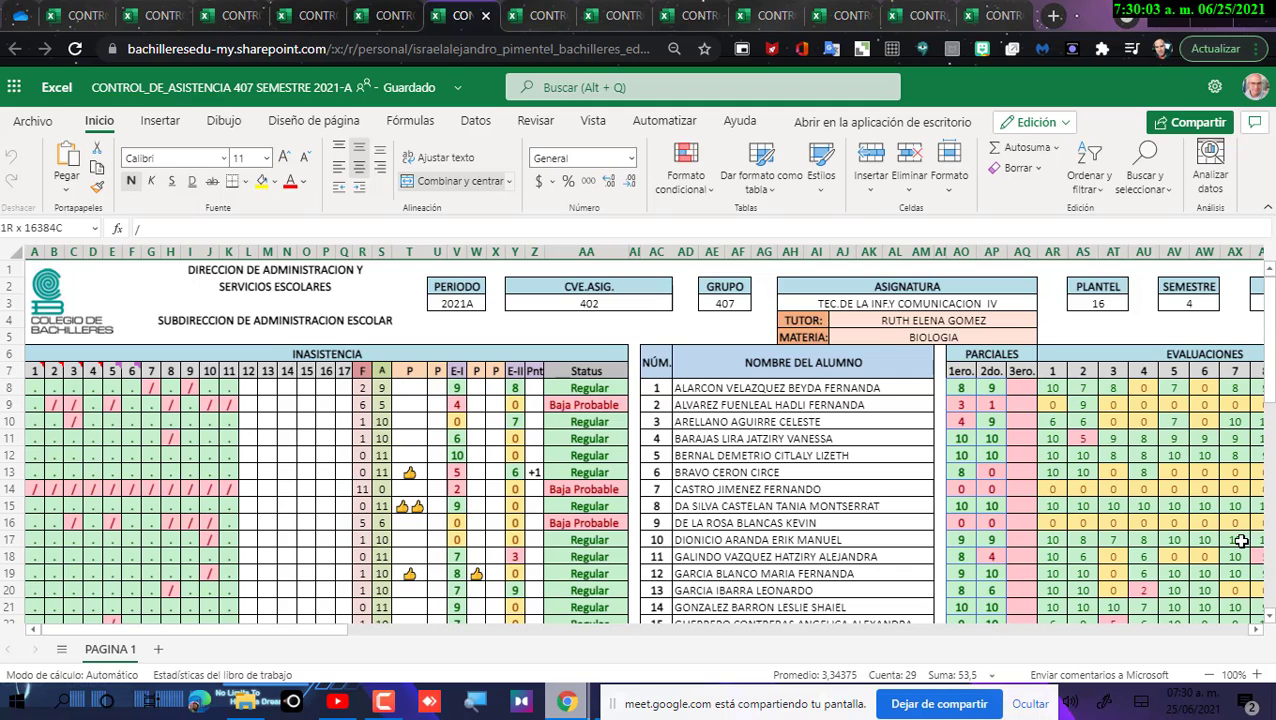
Step: Highlight row 27 of the group 407 list to review that student's attendance, participation and evaluations
scroll(858, 500, "down", 2)
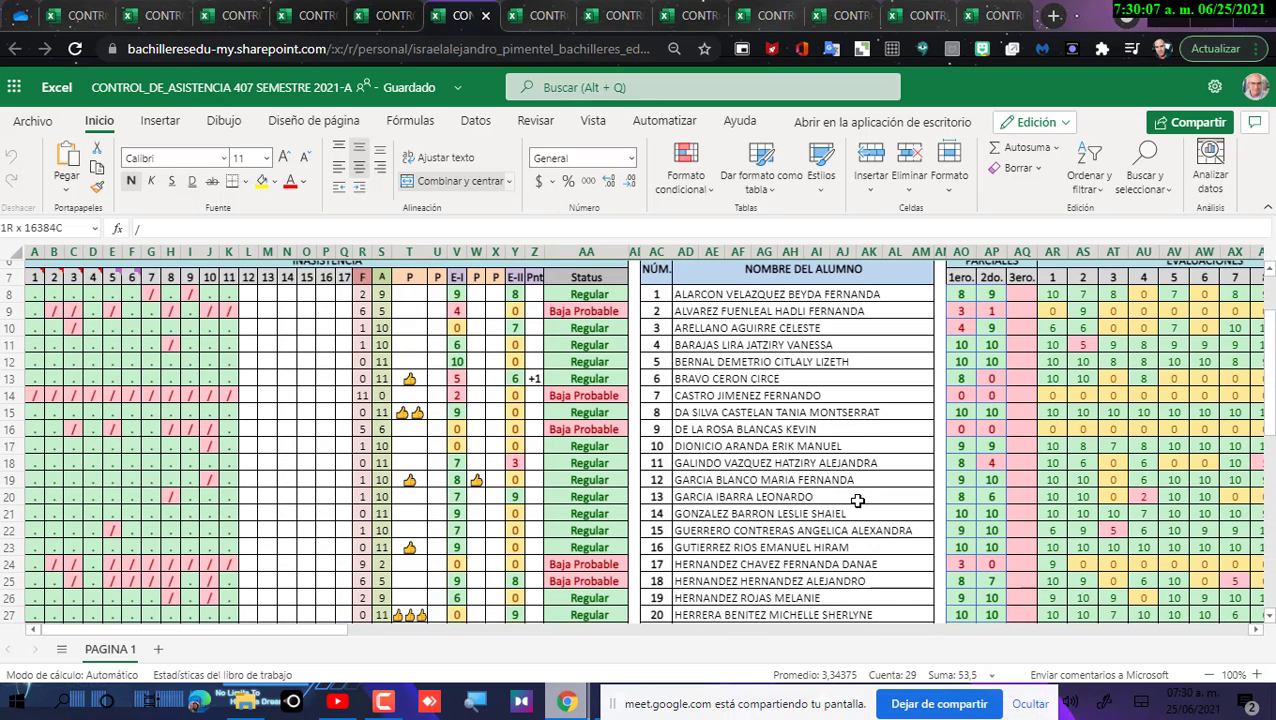
left_click_drag(8, 610, 8, 632)
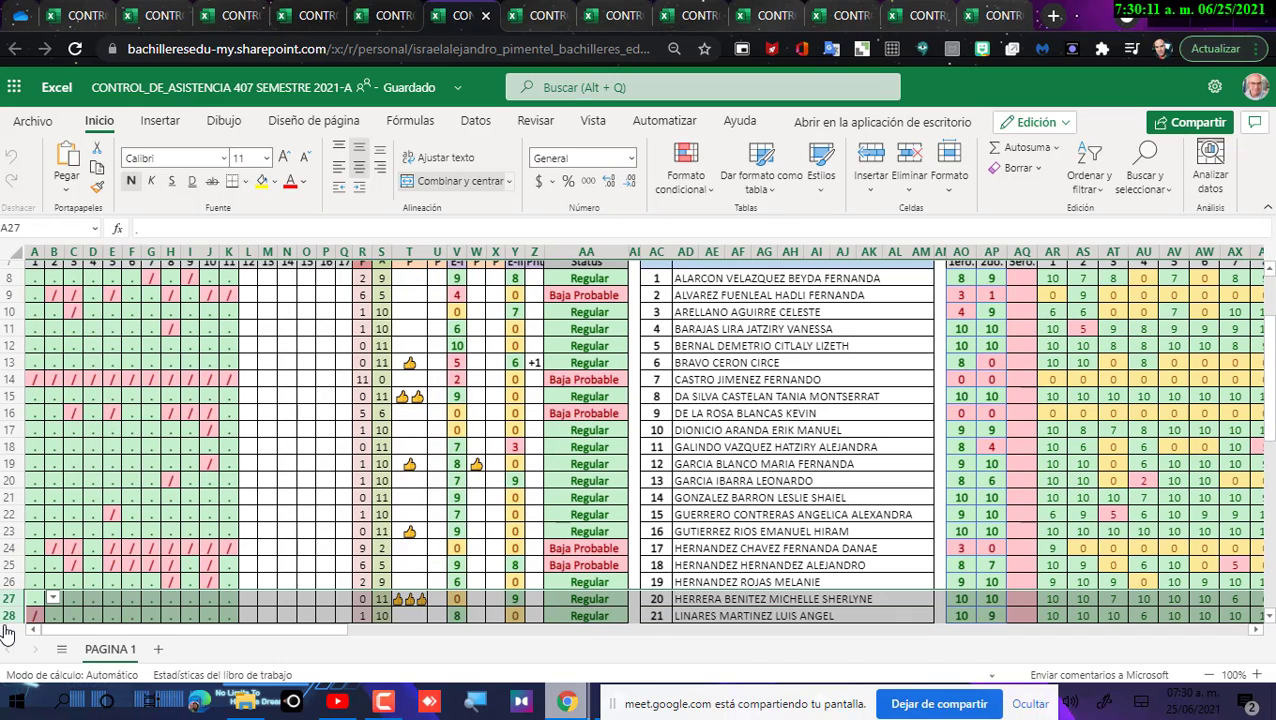
left_click(306, 563)
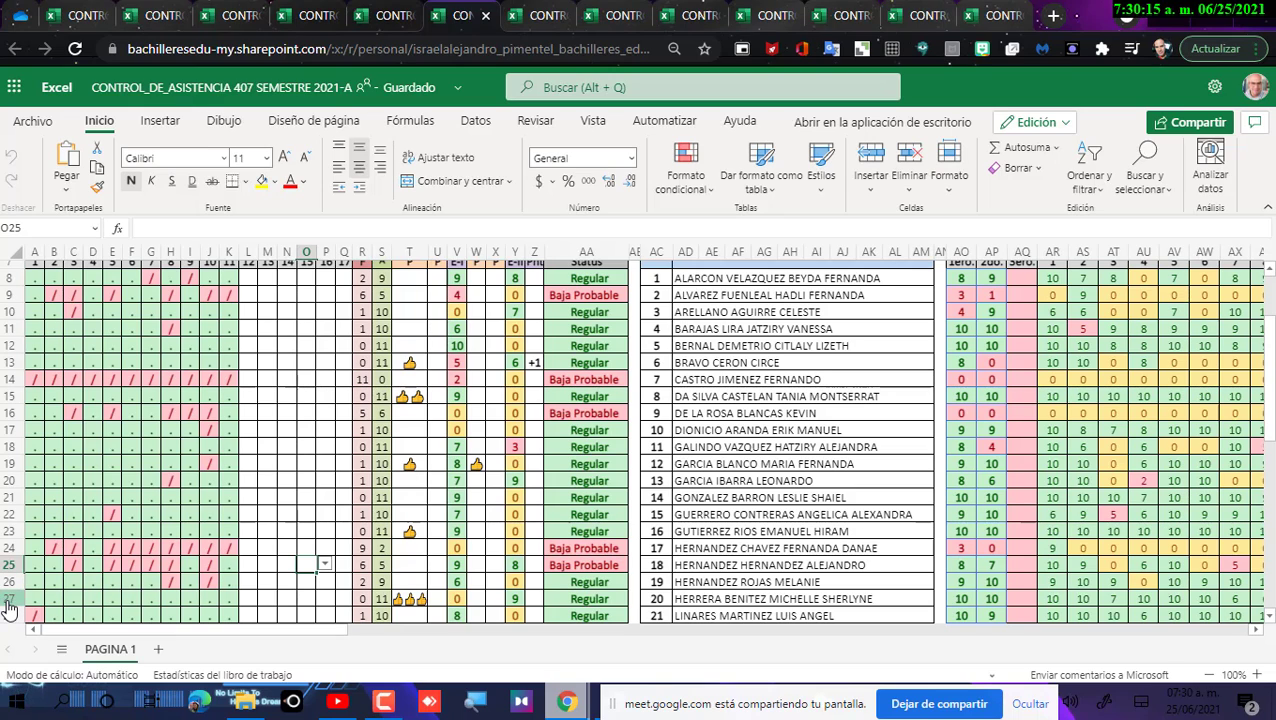
left_click(8, 598)
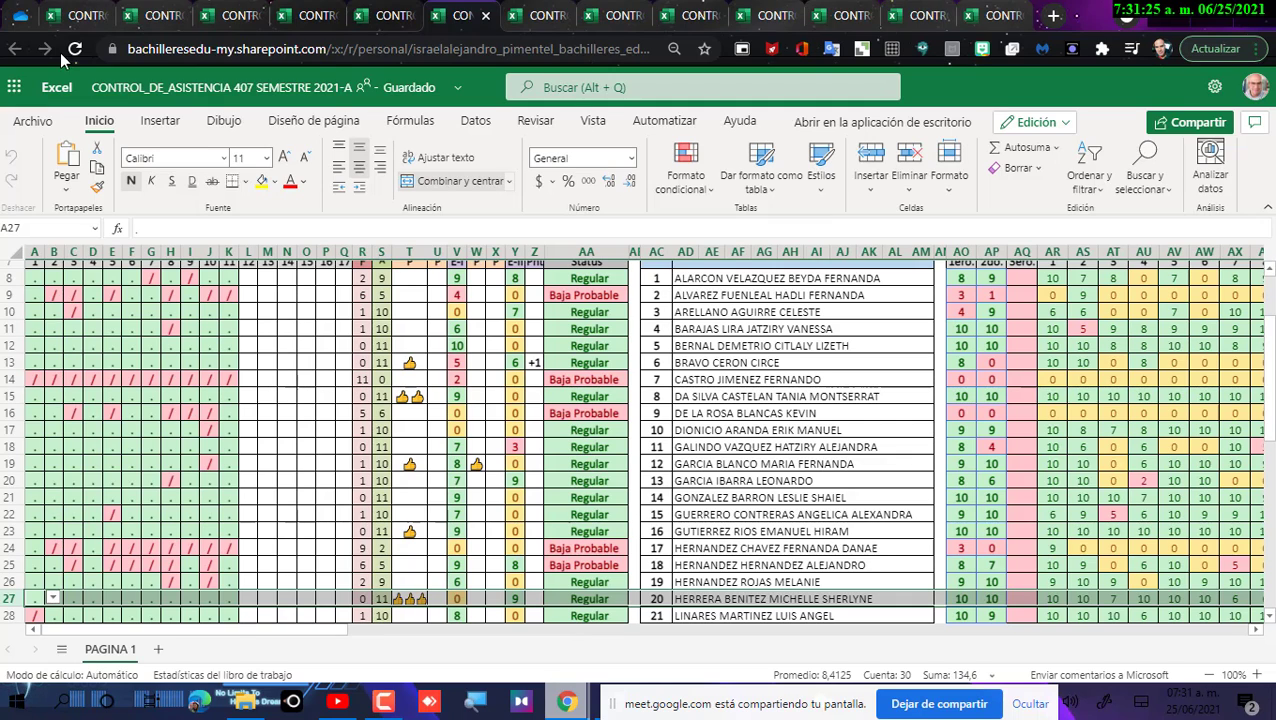
Step: Switch to the Classroom window in Chrome and bring up the ongoing Google Meet call
mouse_move(567, 705)
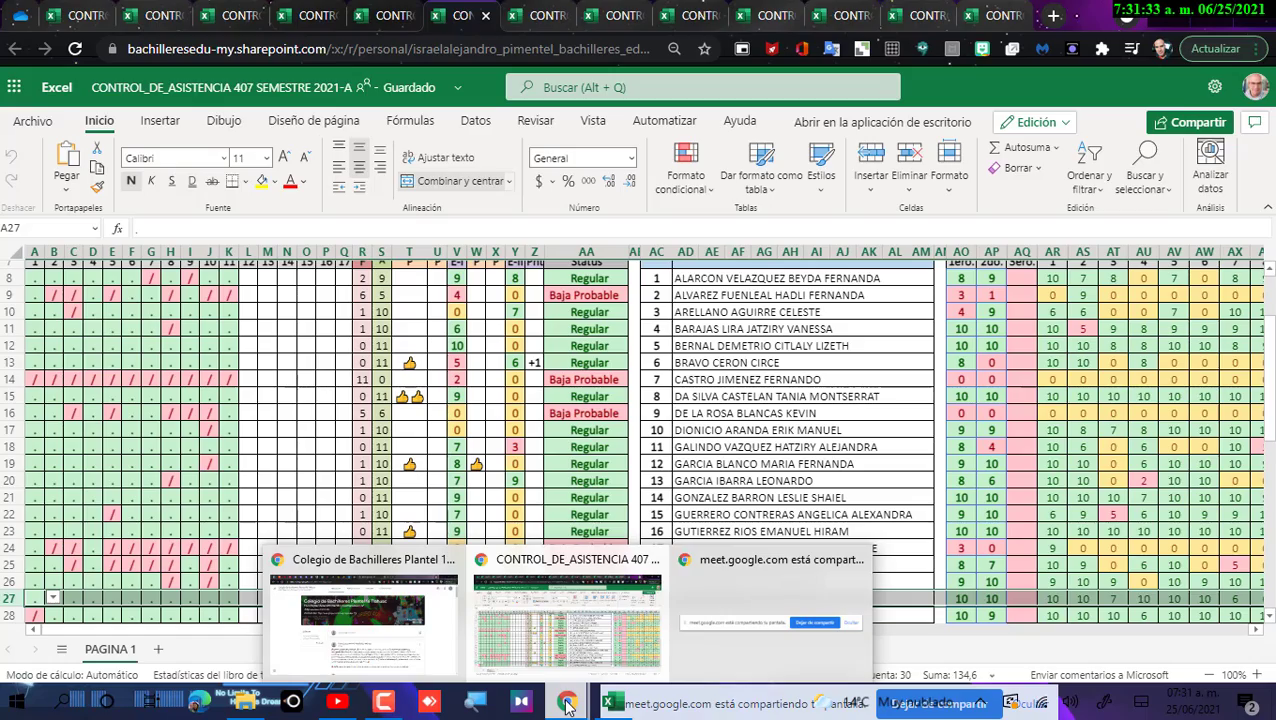
mouse_move(760, 636)
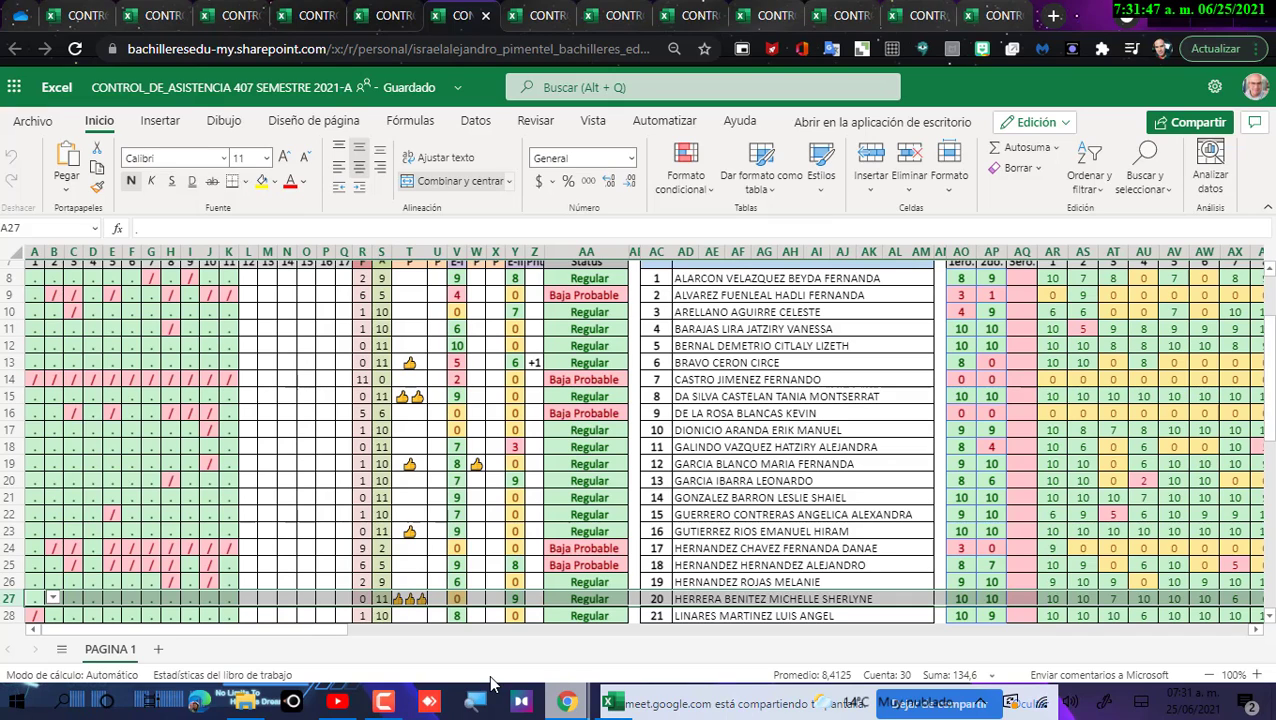
left_click(393, 610)
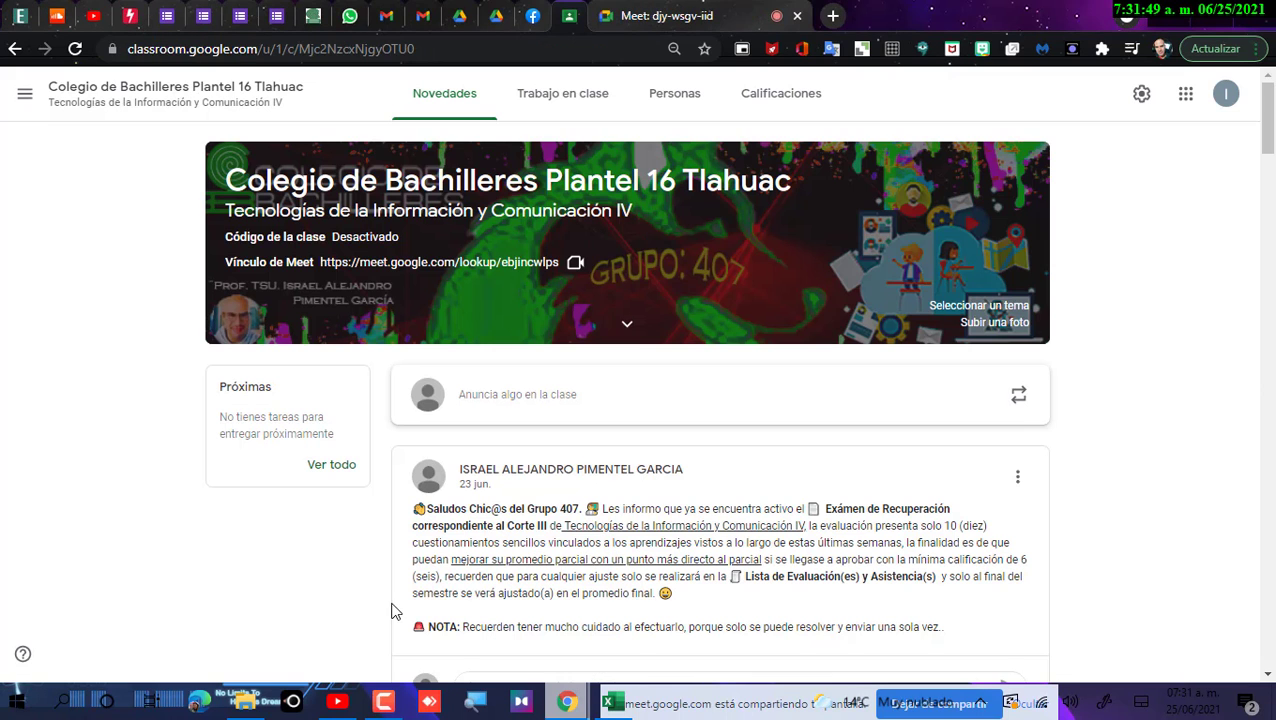
left_click(667, 17)
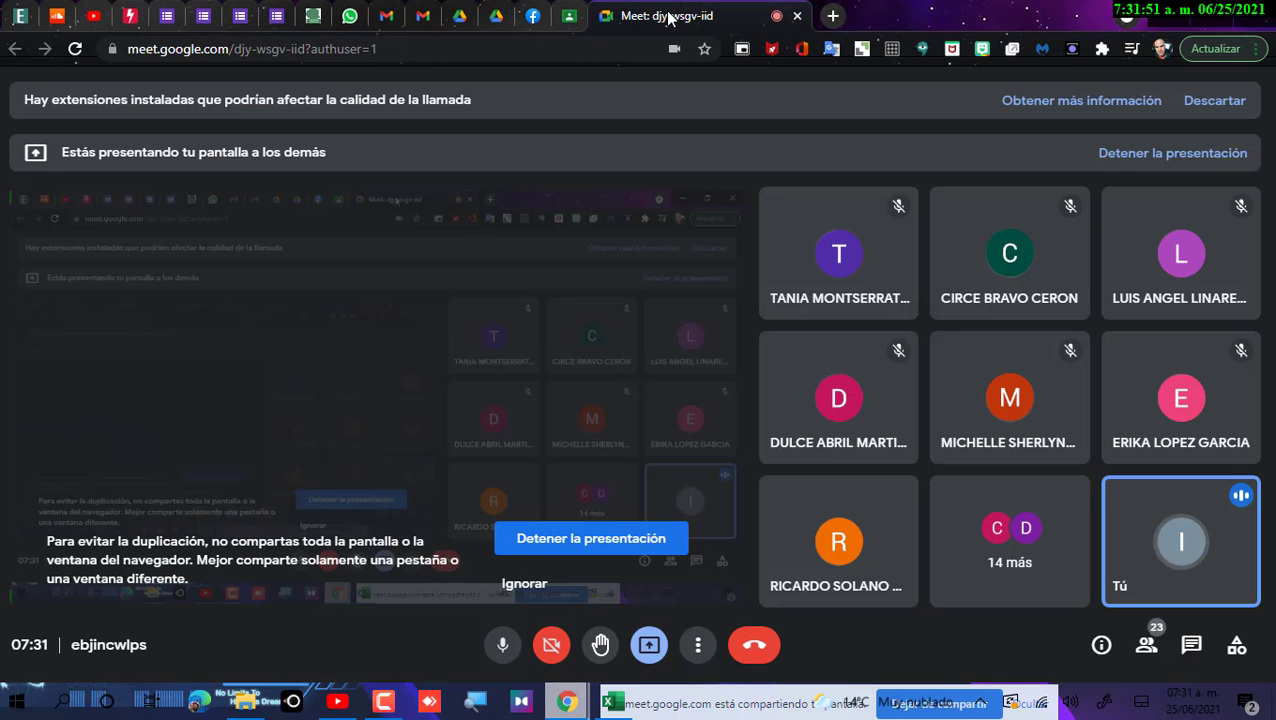